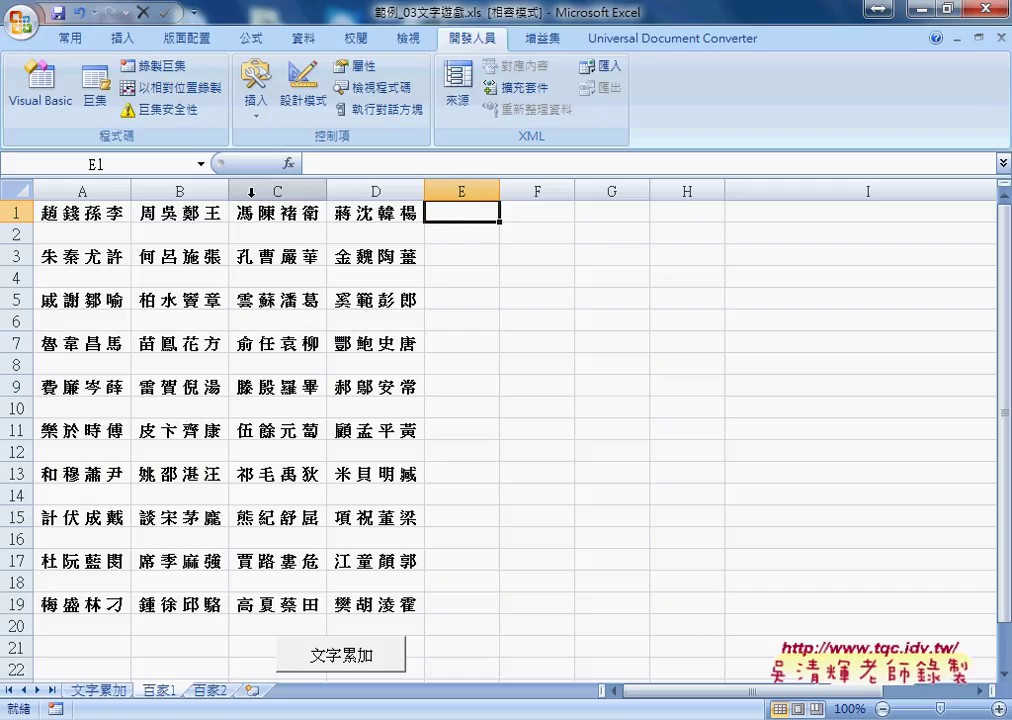
Enter =A1&B1&C1&D1 in E1 and autofit column E to the joined text.
{"action": "left_click", "coordinate": [344, 162]}
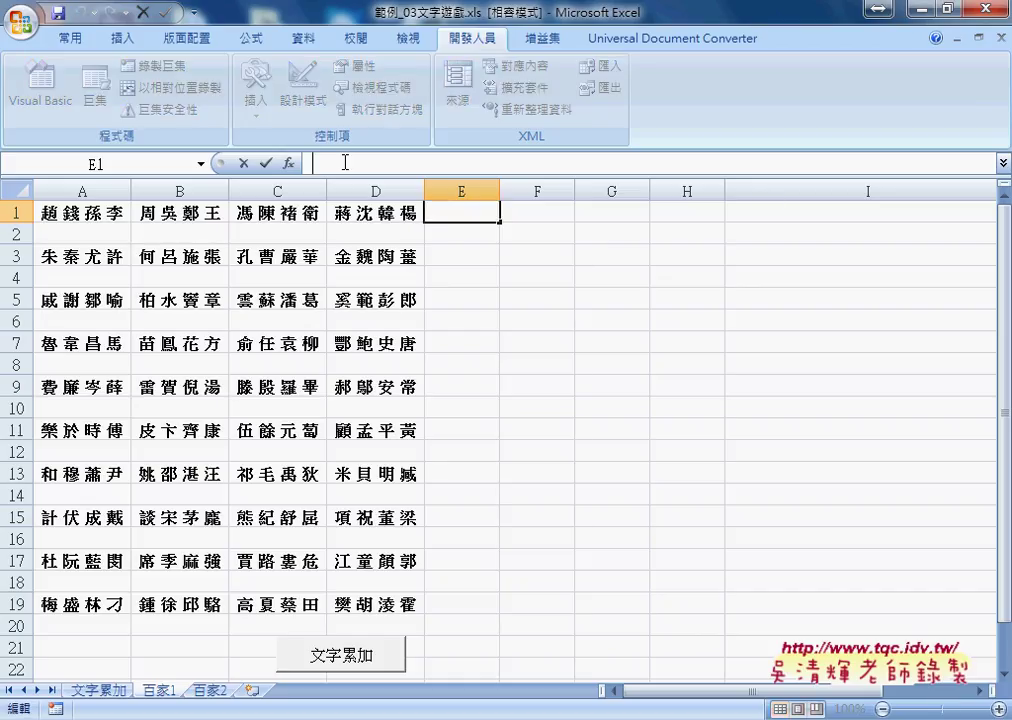
{"action": "type", "text": "="}
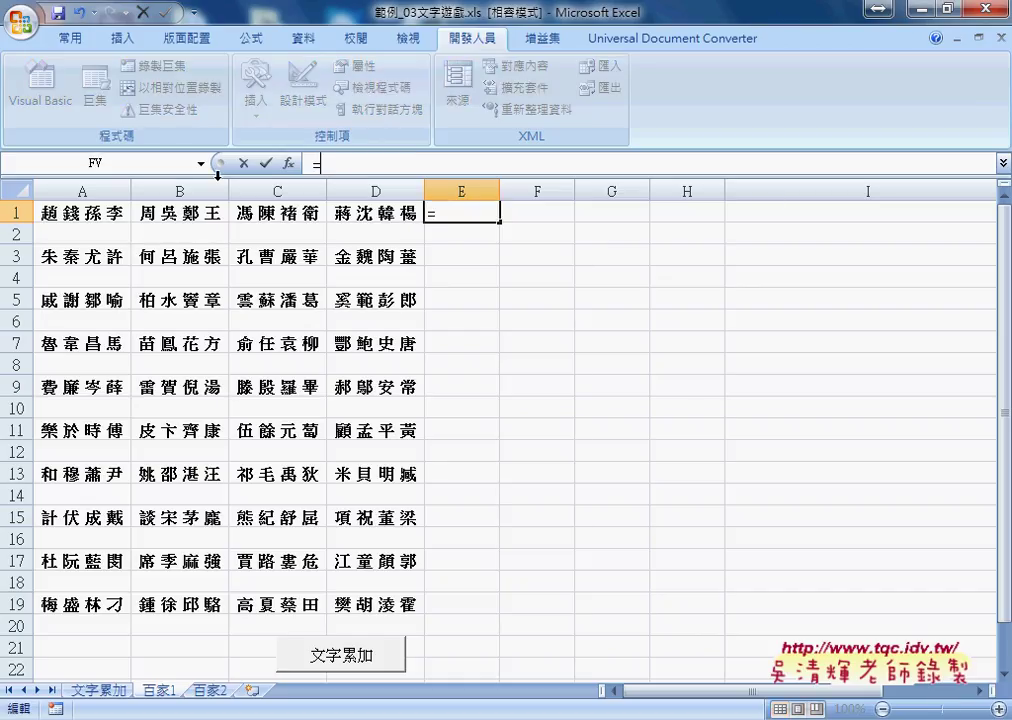
{"action": "left_click", "coordinate": [108, 213]}
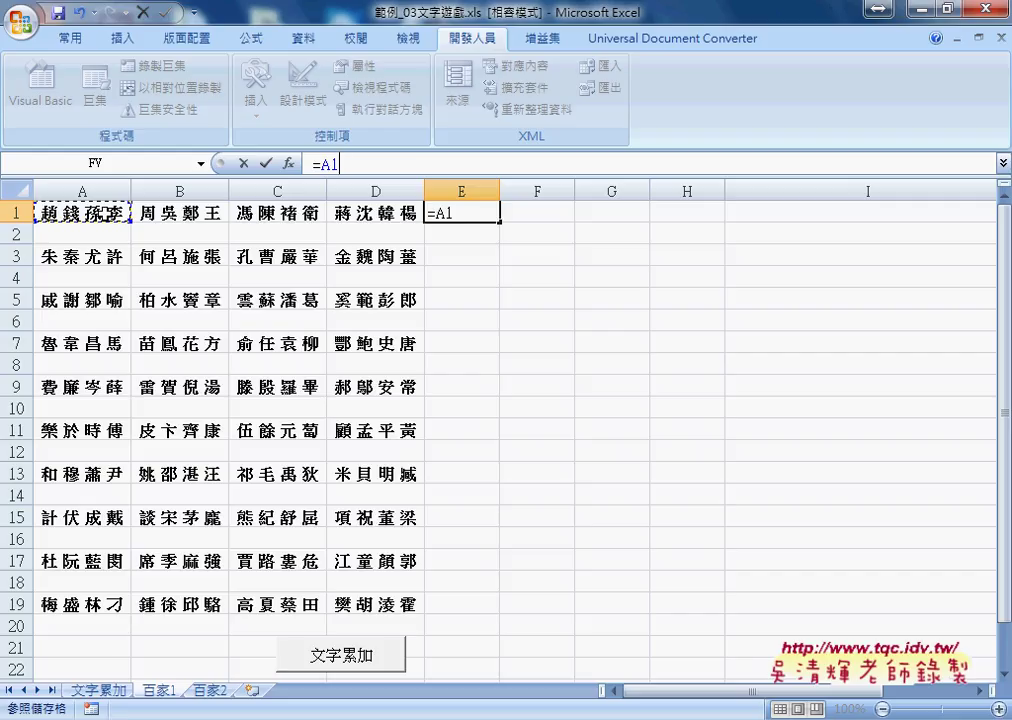
{"action": "type", "text": "&"}
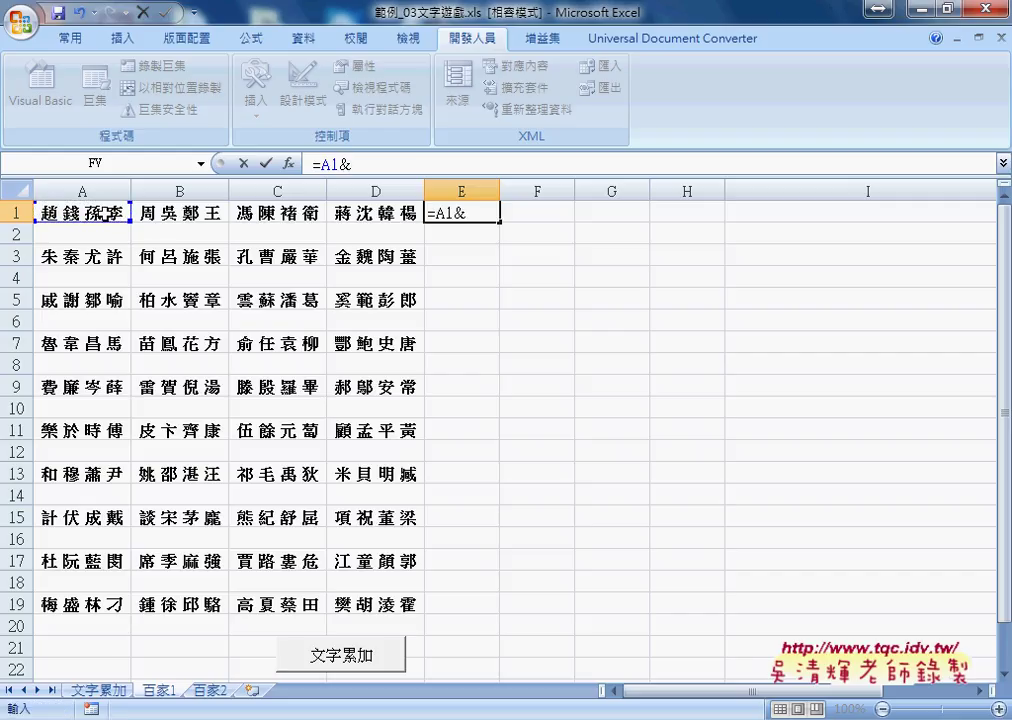
{"action": "left_click", "coordinate": [190, 213]}
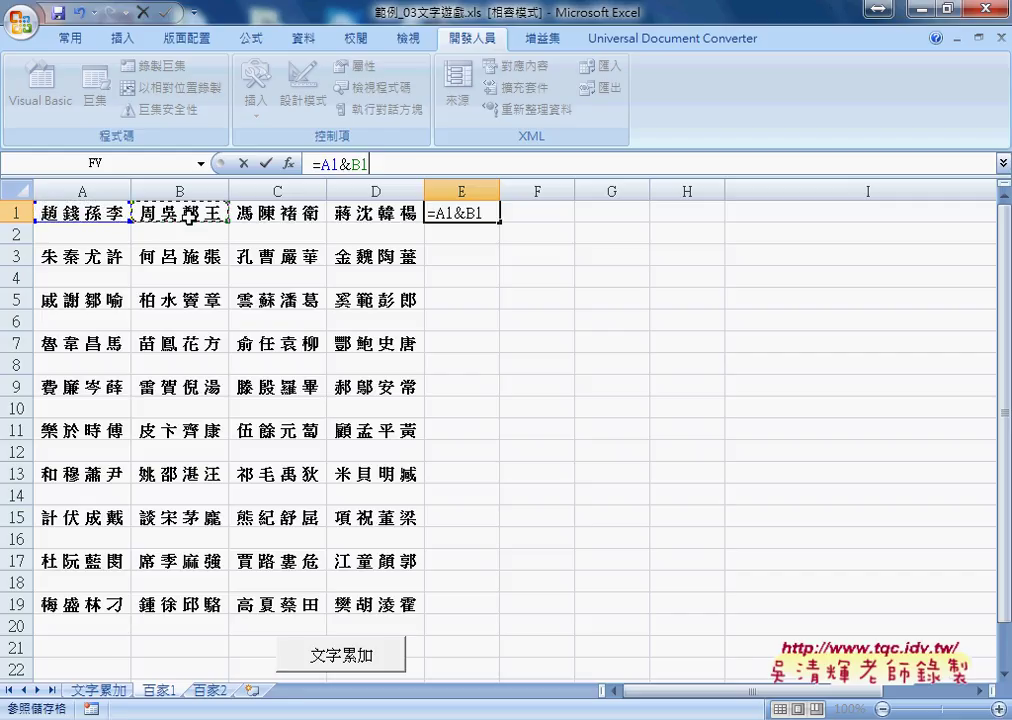
{"action": "type", "text": "&"}
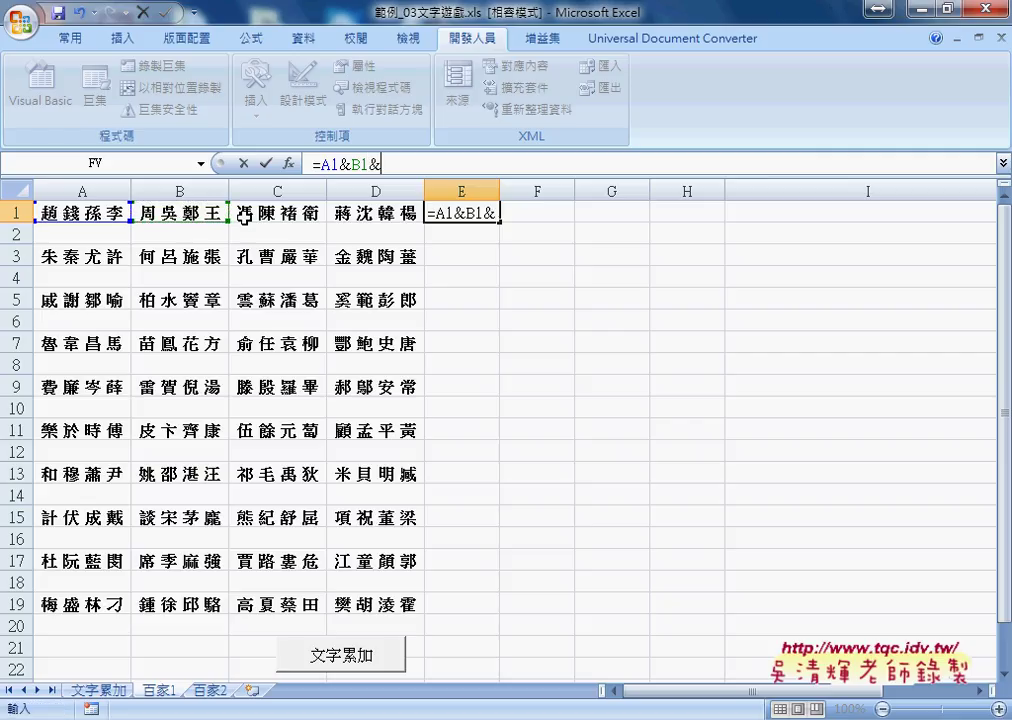
{"action": "left_click", "coordinate": [277, 213]}
{"action": "type", "text": "&"}
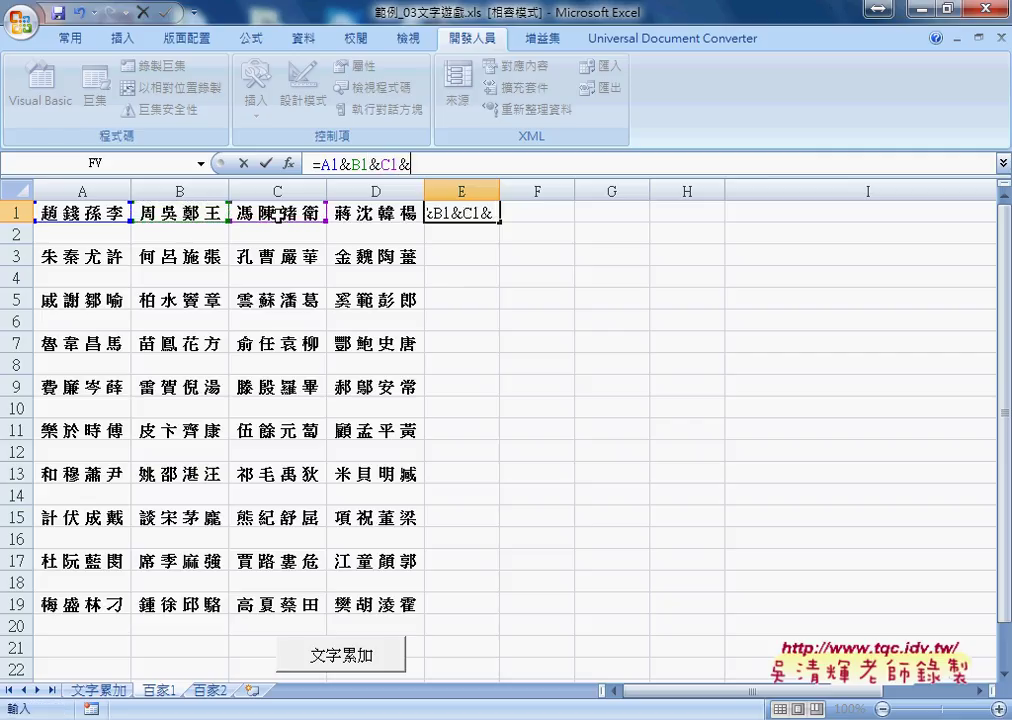
{"action": "left_click", "coordinate": [345, 213]}
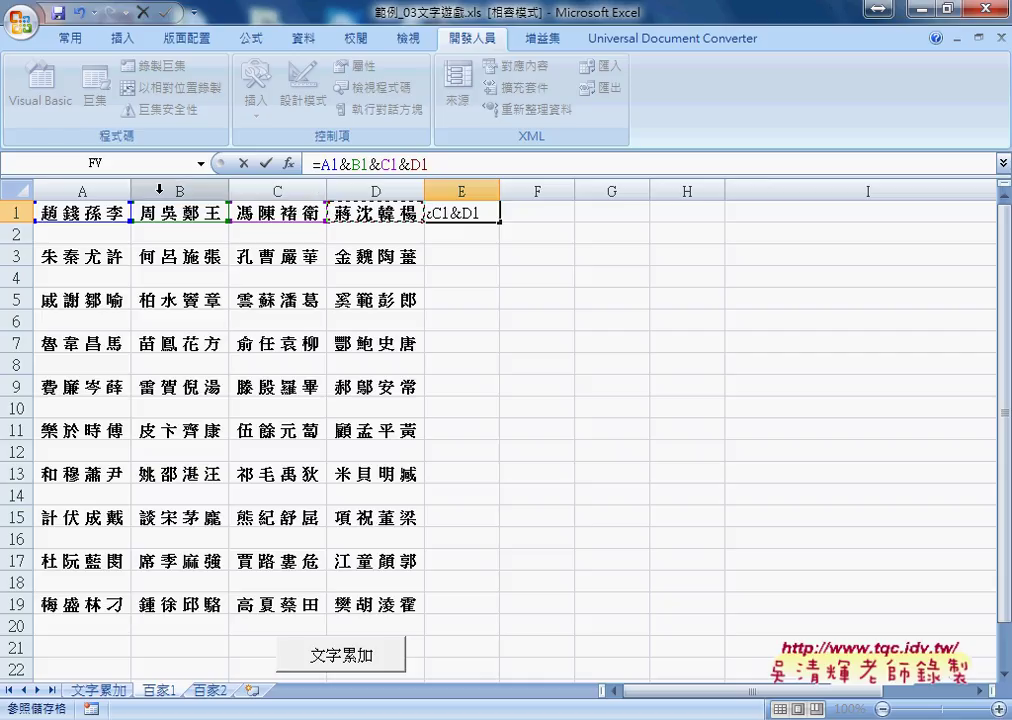
{"action": "left_click", "coordinate": [266, 163]}
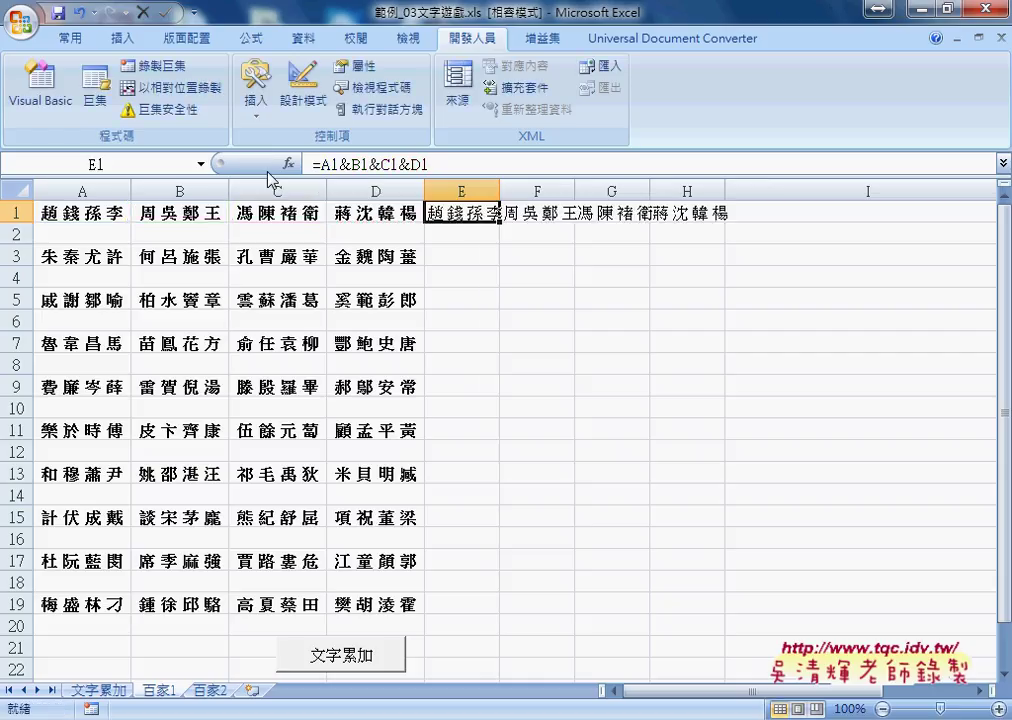
{"action": "double_click", "coordinate": [500, 190]}
Fill the E1 joining formula down to E19 and widen column F.
{"action": "left_click", "coordinate": [495, 253]}
{"action": "left_click", "coordinate": [434, 173]}
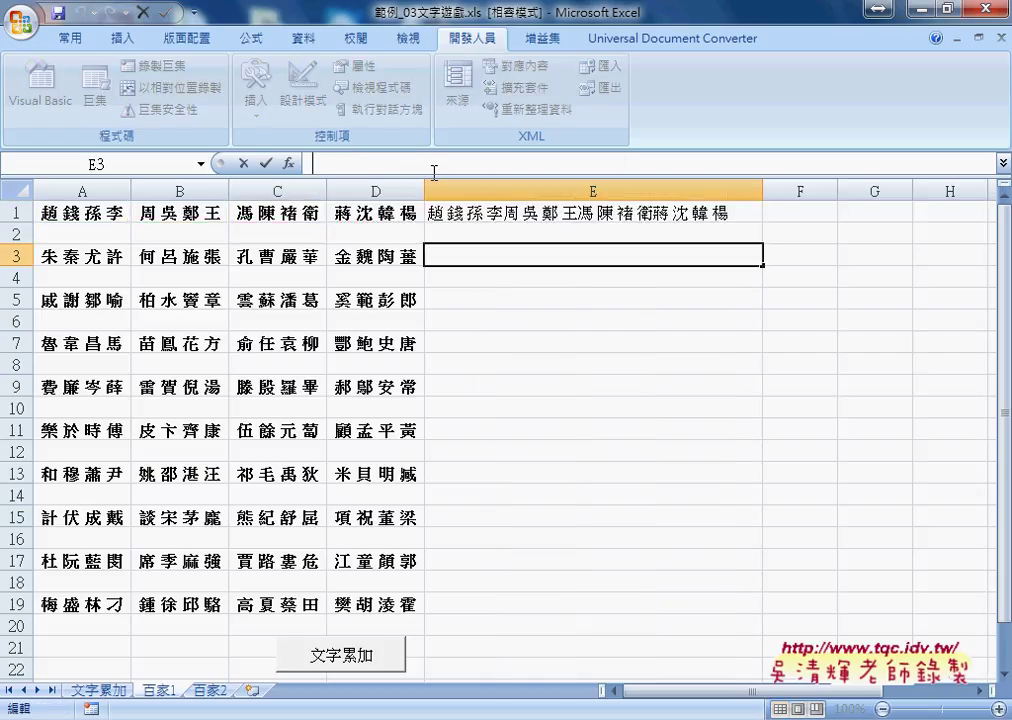
{"action": "type", "text": "="}
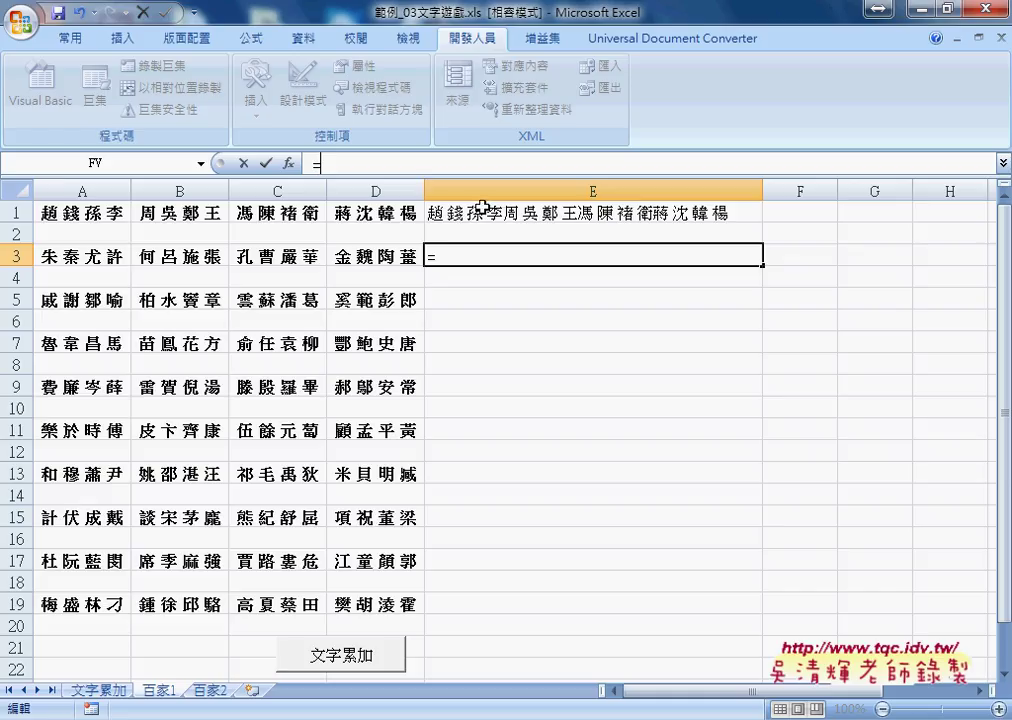
{"action": "left_click", "coordinate": [596, 219]}
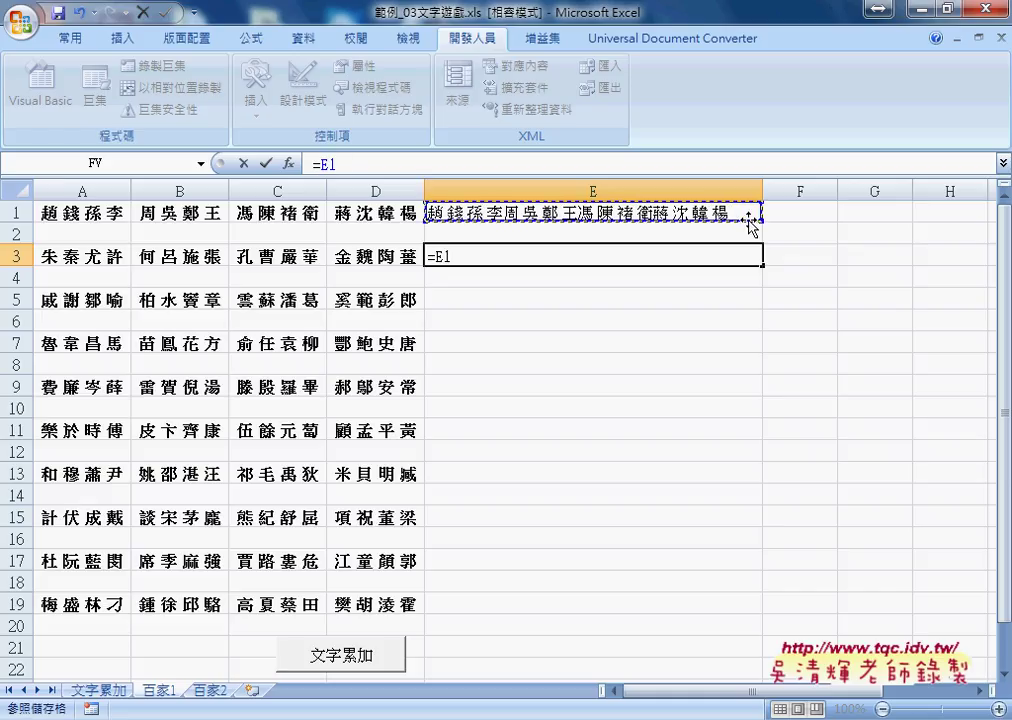
{"action": "left_click", "coordinate": [243, 163]}
{"action": "left_click", "coordinate": [745, 217]}
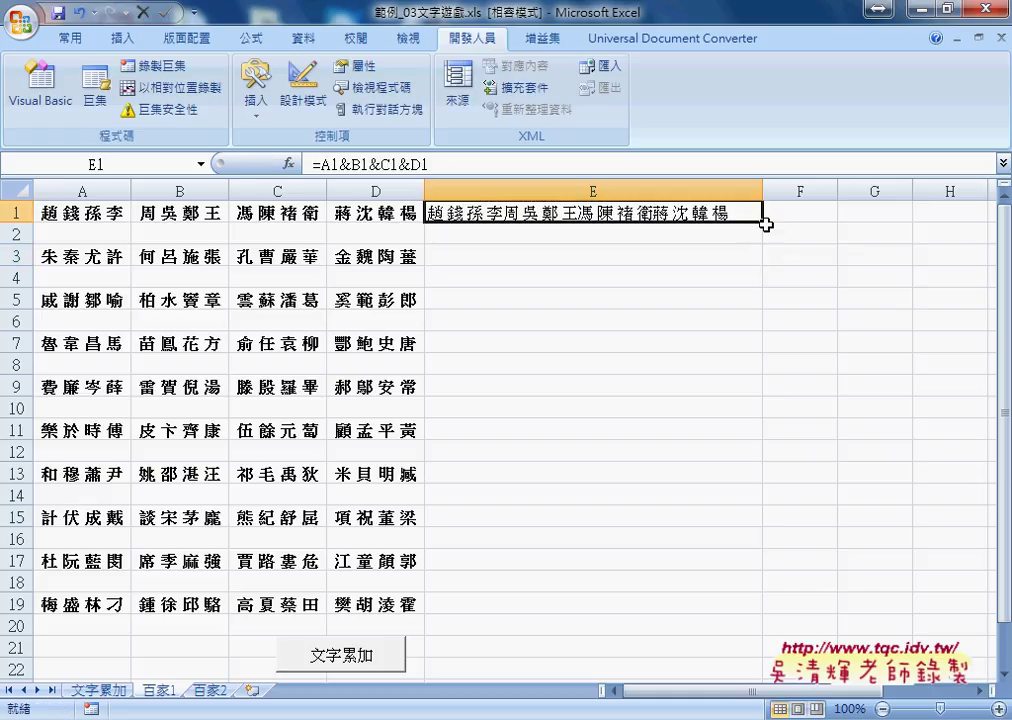
{"action": "left_click_drag", "start_coordinate": [763, 221], "coordinate": [769, 604]}
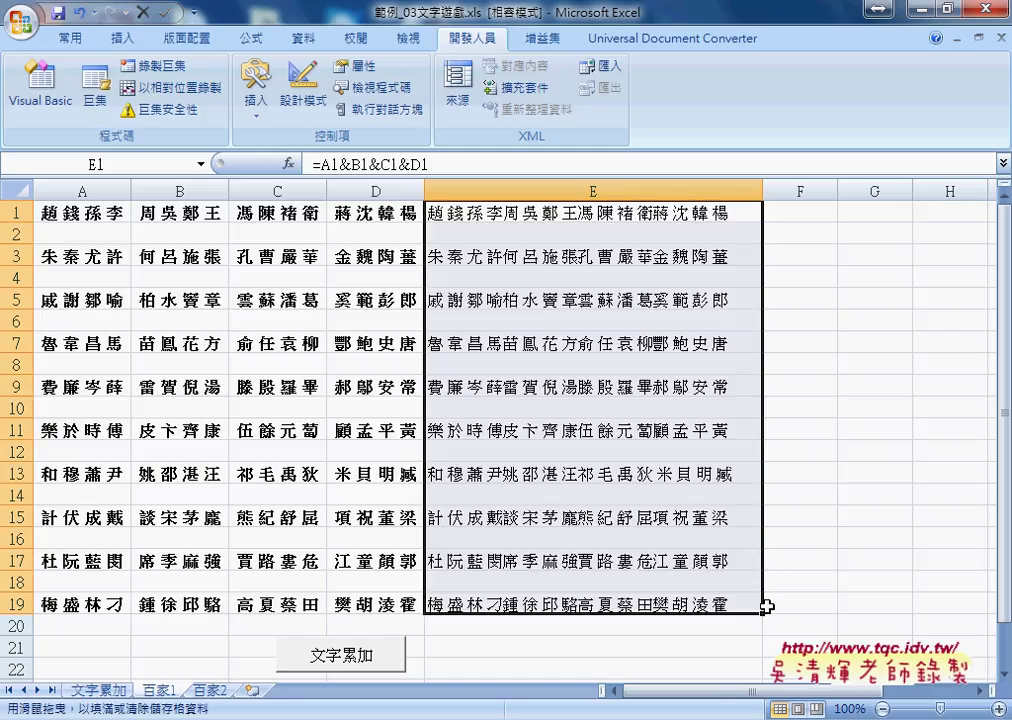
{"action": "left_click_drag", "start_coordinate": [706, 691], "coordinate": [740, 697]}
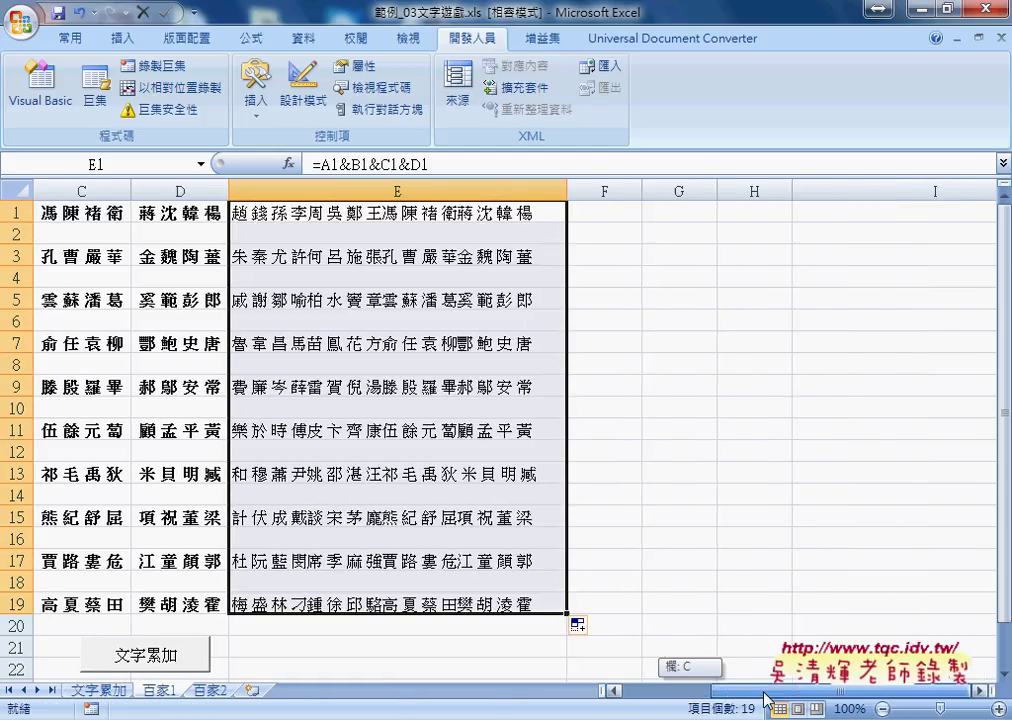
{"action": "left_click_drag", "start_coordinate": [643, 191], "coordinate": [876, 191]}
Enter =E1 in cell F1.
{"action": "left_click", "coordinate": [714, 213]}
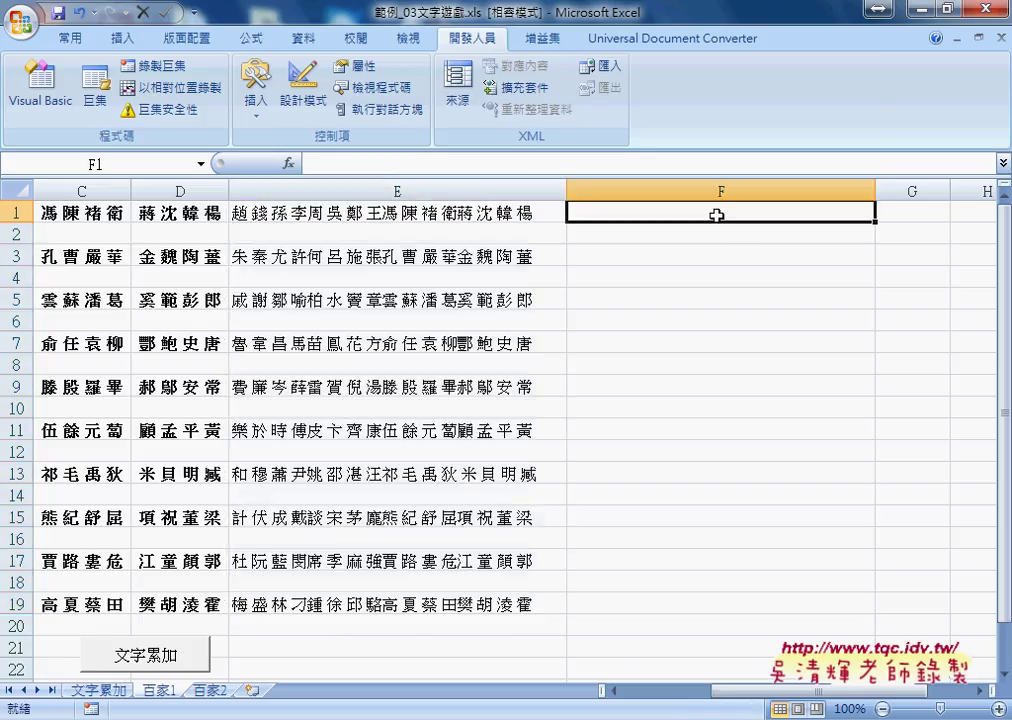
{"action": "type", "text": "="}
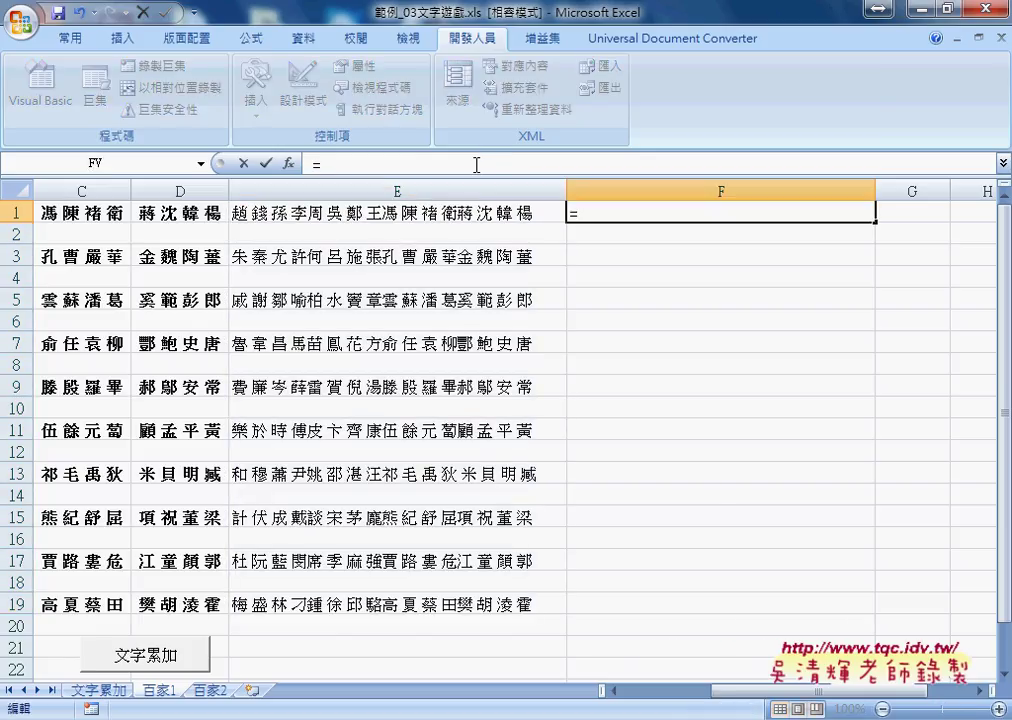
{"action": "left_click", "coordinate": [519, 222]}
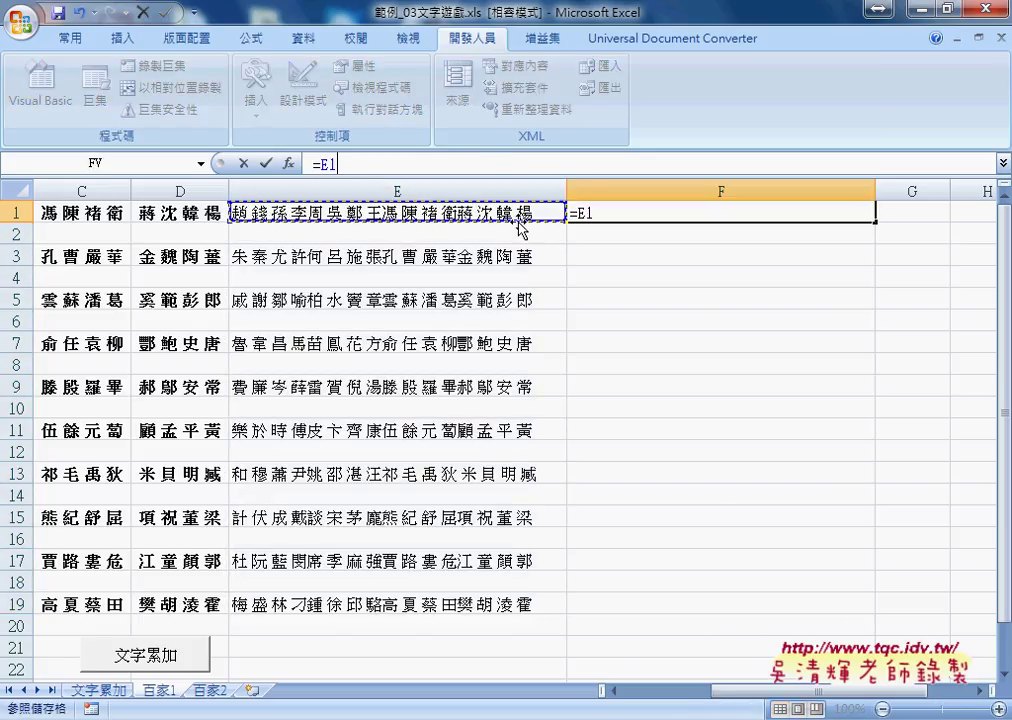
{"action": "left_click", "coordinate": [265, 162]}
Enter =F1&E3 in F3 and fill it down to F19.
{"action": "left_click", "coordinate": [612, 252]}
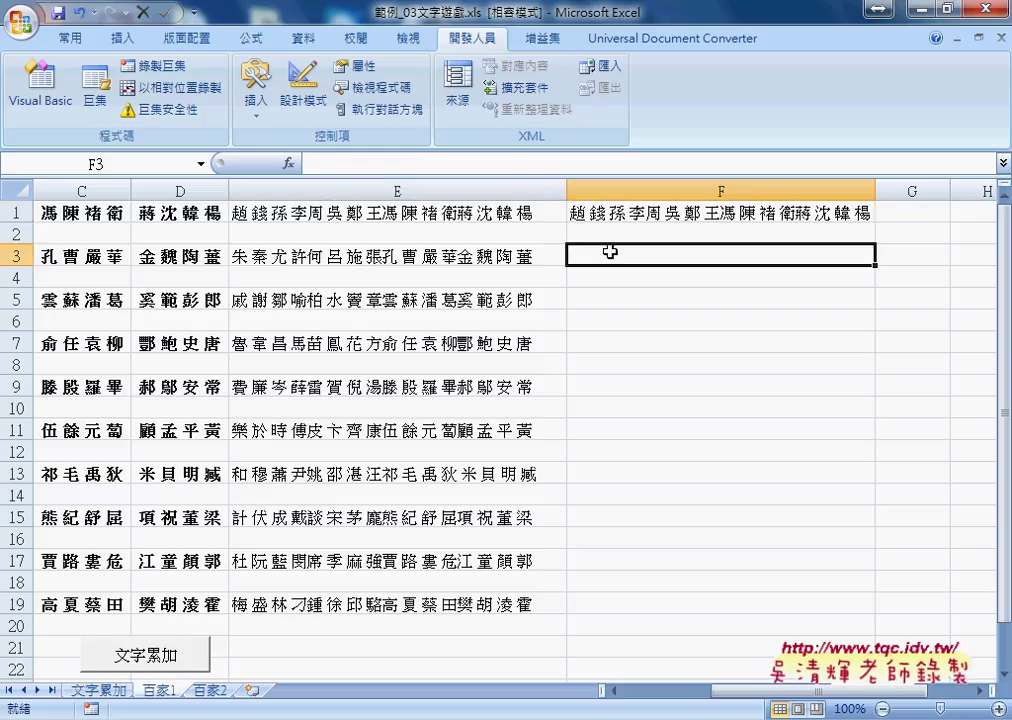
{"action": "left_click", "coordinate": [519, 167]}
{"action": "type", "text": "="}
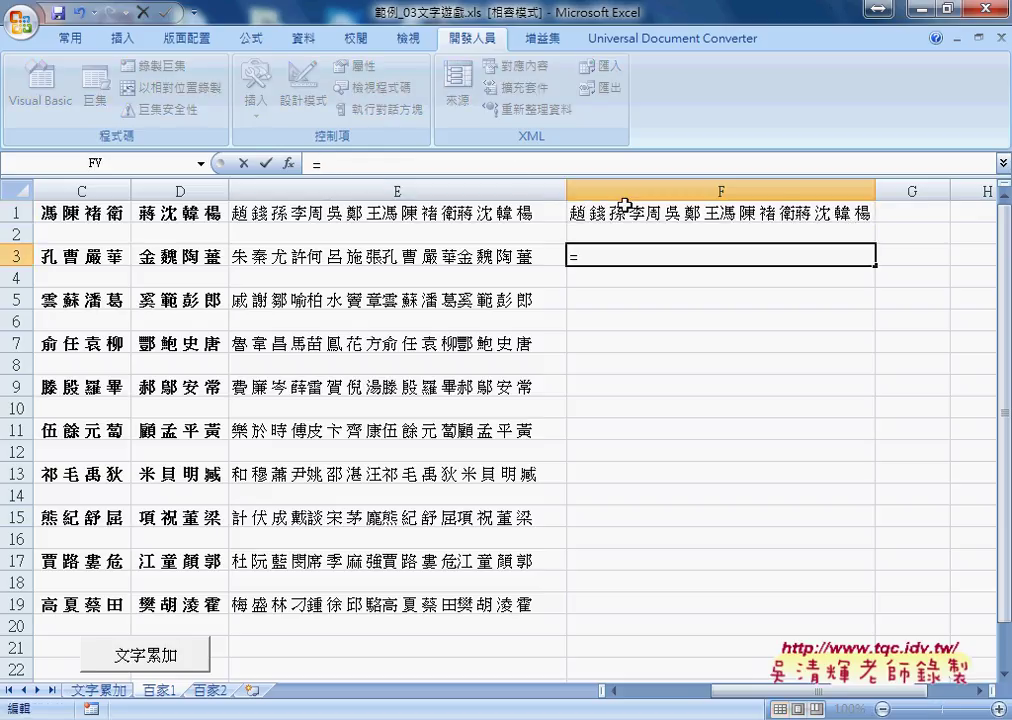
{"action": "left_click", "coordinate": [639, 213]}
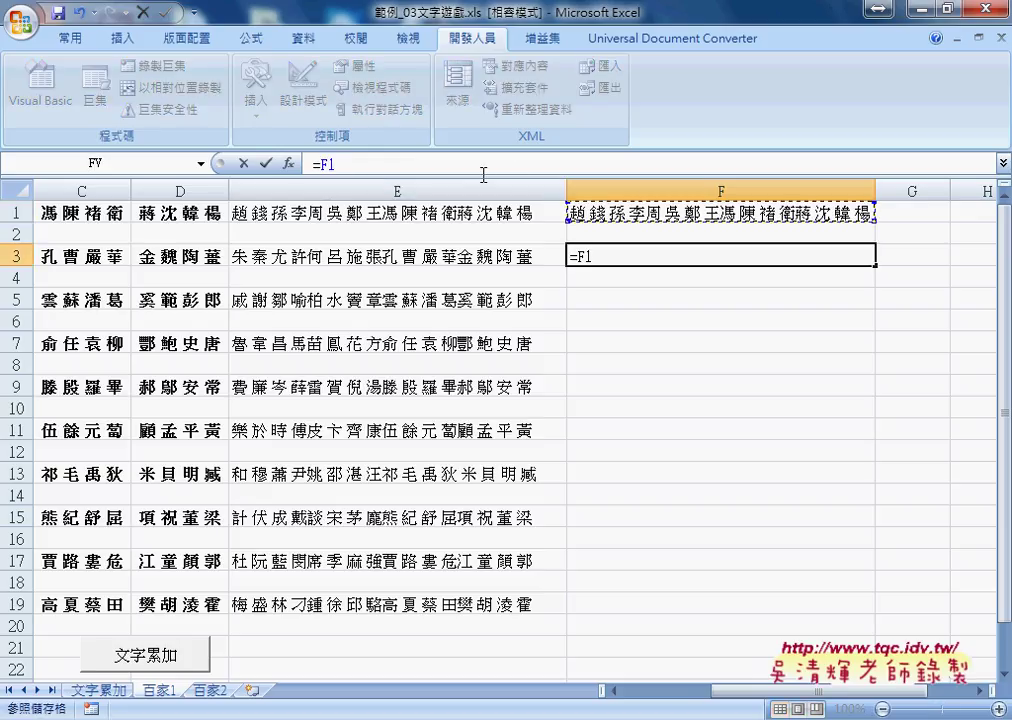
{"action": "type", "text": "&"}
{"action": "left_click", "coordinate": [480, 256]}
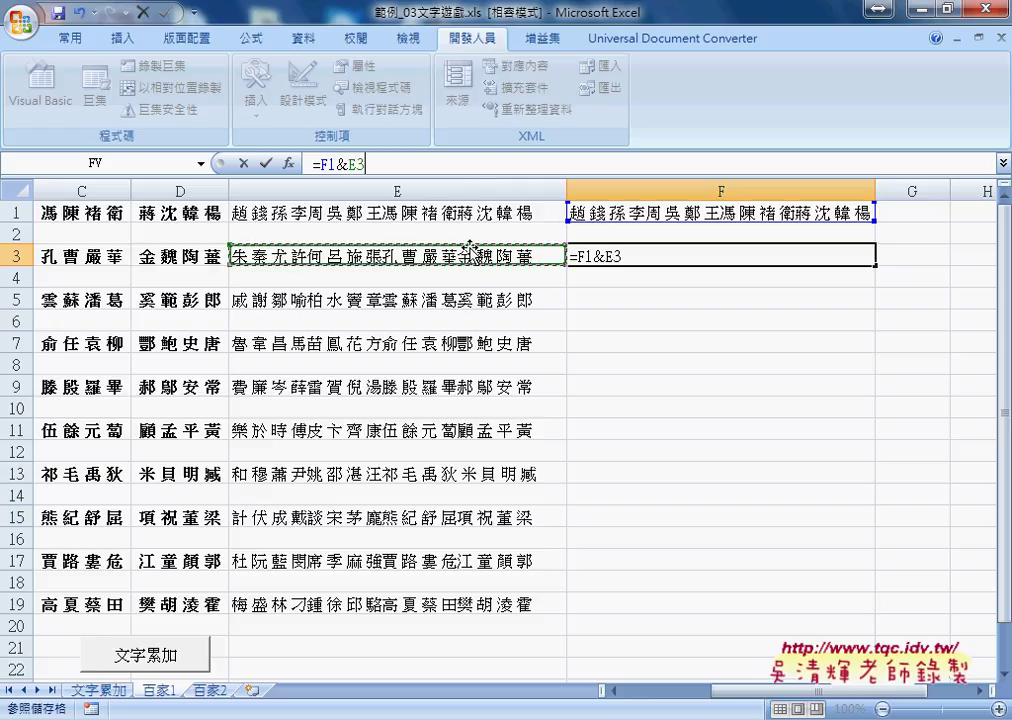
{"action": "left_click", "coordinate": [265, 162]}
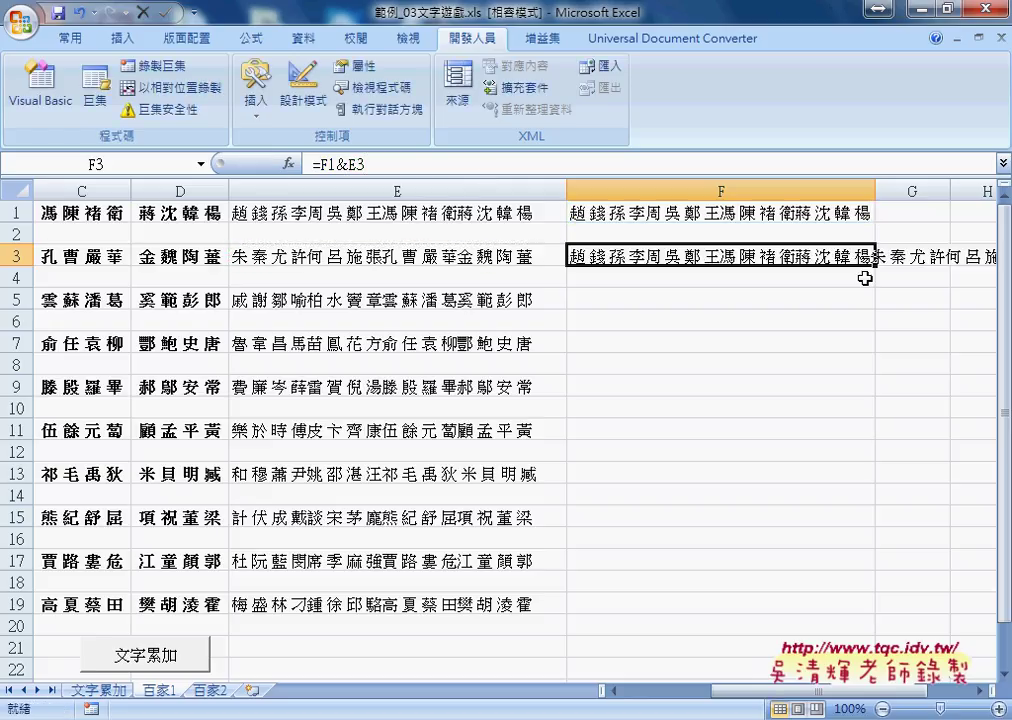
{"action": "left_click_drag", "start_coordinate": [875, 267], "coordinate": [873, 600]}
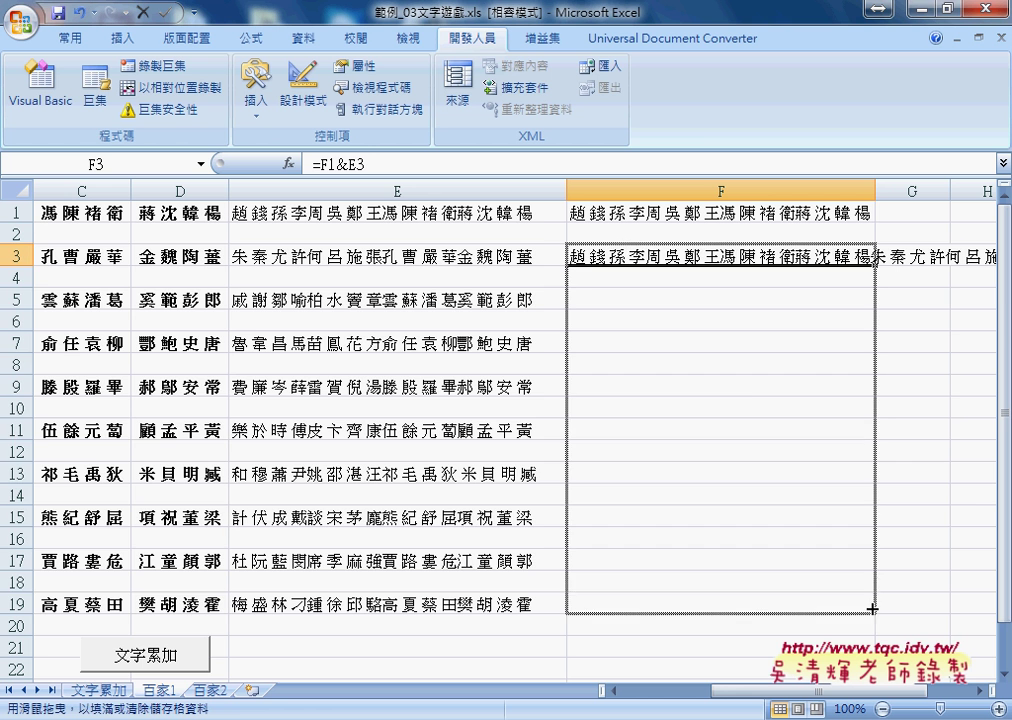
Select cell F21 to begin a new formula there.
{"action": "scroll", "coordinate": [727, 595], "scroll_direction": "down", "scroll_amount": 2}
{"action": "scroll", "coordinate": [730, 585], "scroll_direction": "down", "scroll_amount": 1}
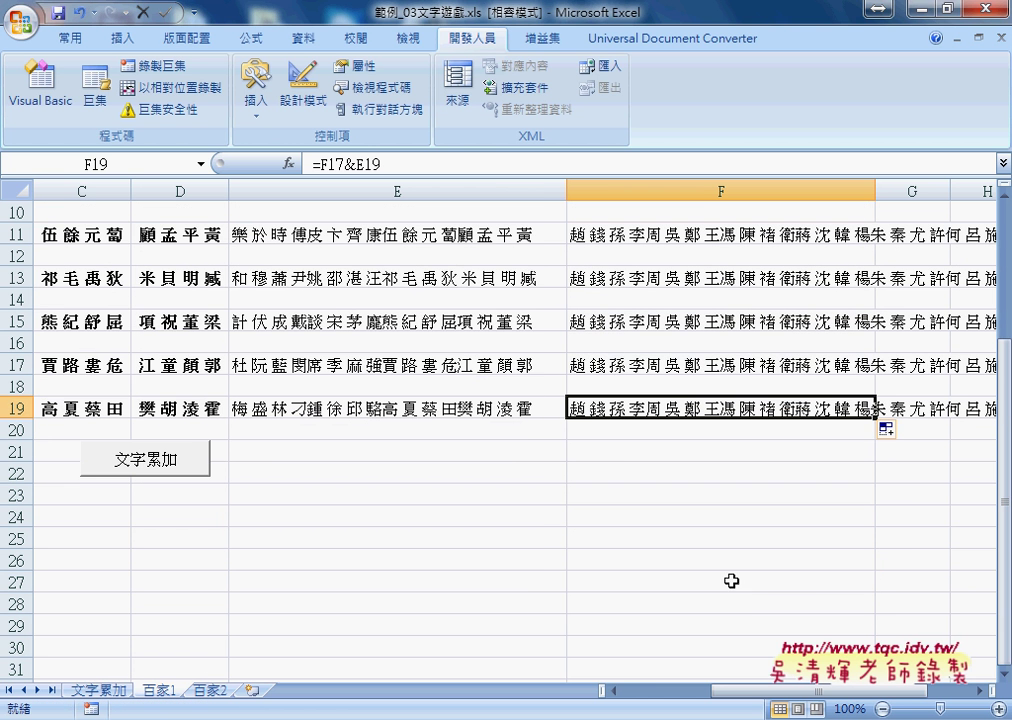
{"action": "left_click", "coordinate": [617, 452]}
{"action": "left_click", "coordinate": [443, 165]}
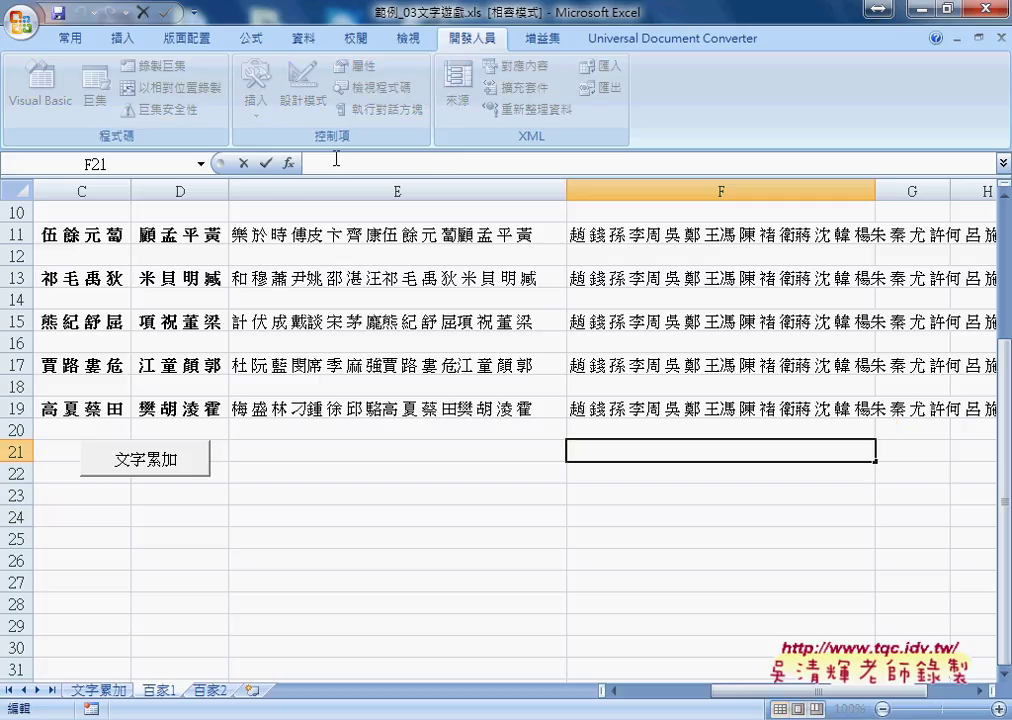
Insert the SUBSTITUTE function into F21, found by searching 取代 in Insert Function.
{"action": "left_click", "coordinate": [288, 163]}
{"action": "left_click", "coordinate": [680, 106]}
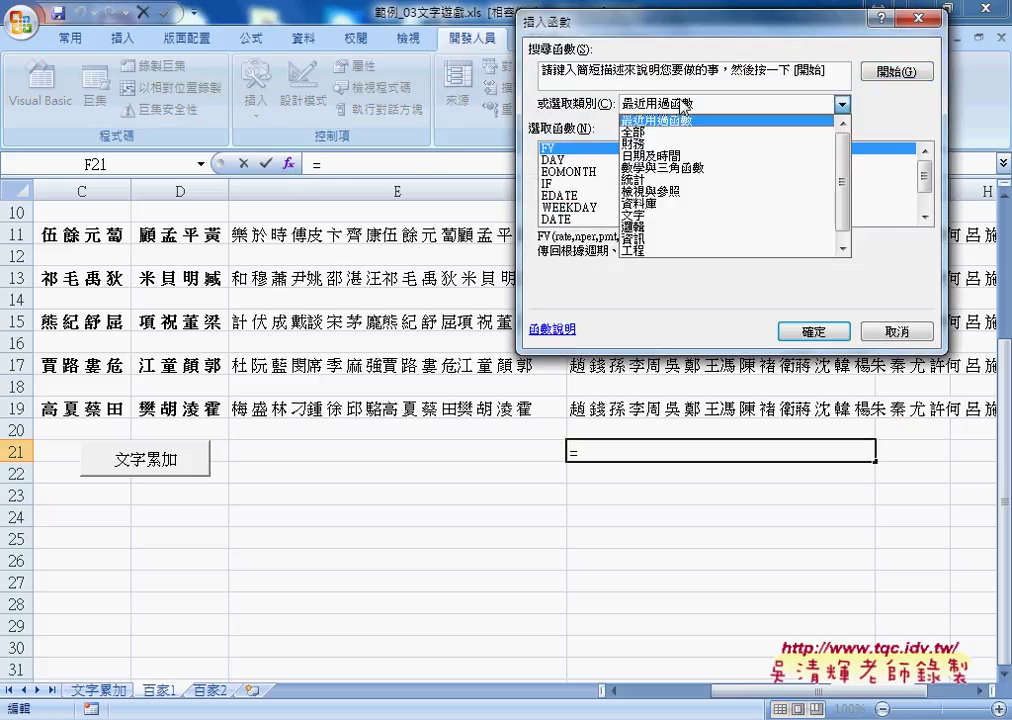
{"action": "left_click", "coordinate": [683, 216]}
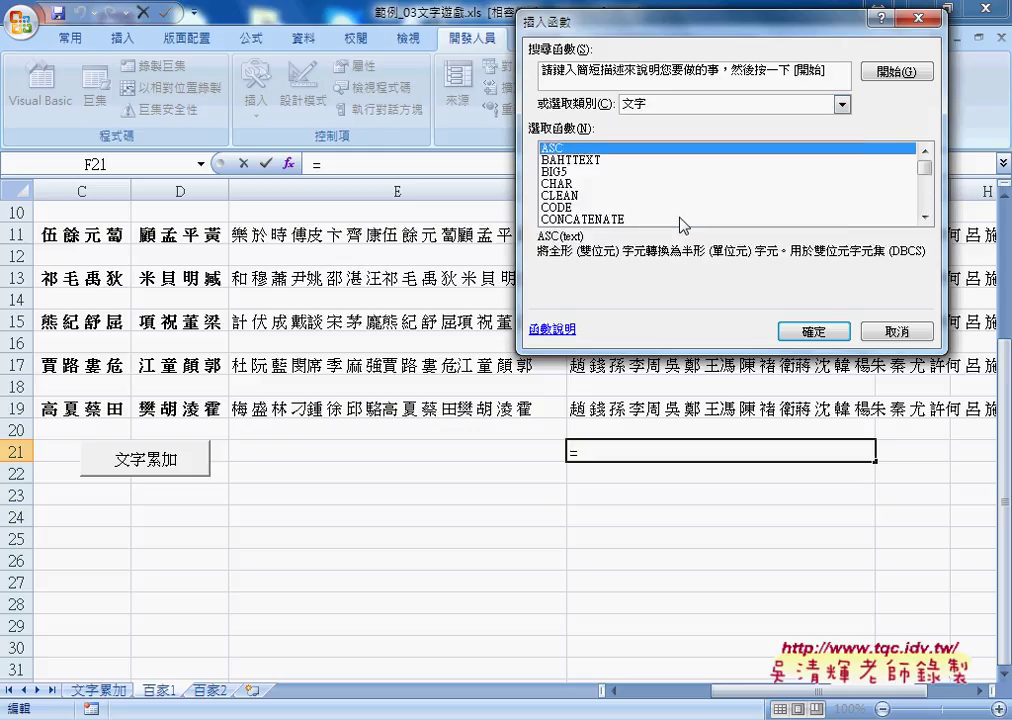
{"action": "left_click_drag", "start_coordinate": [824, 72], "coordinate": [540, 74]}
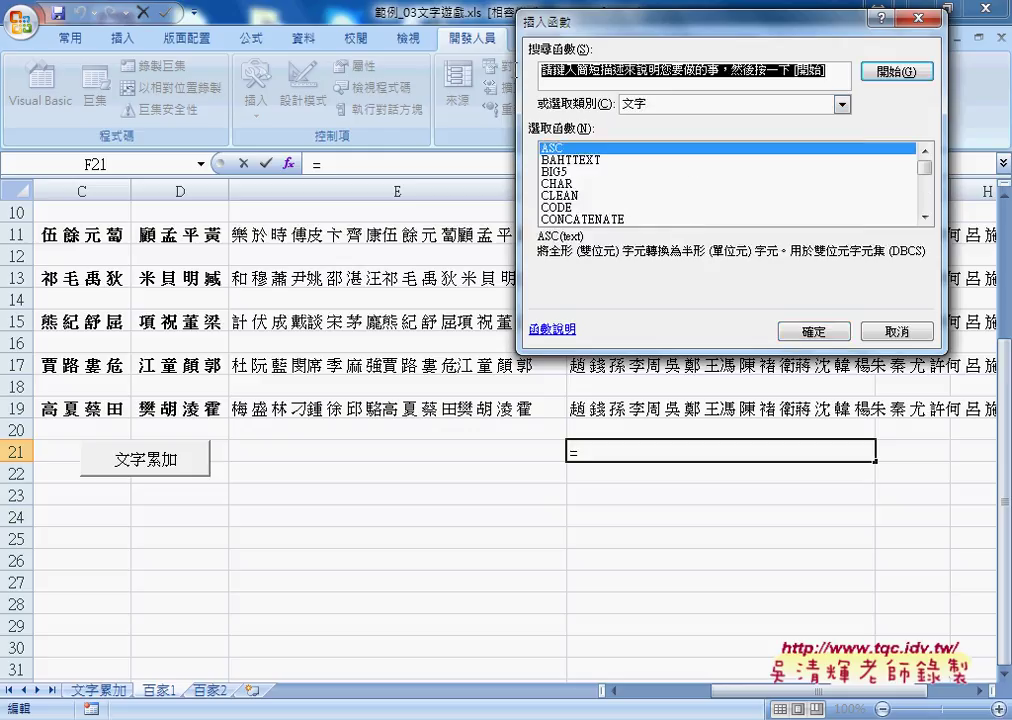
{"action": "type", "text": "ㄅ"}
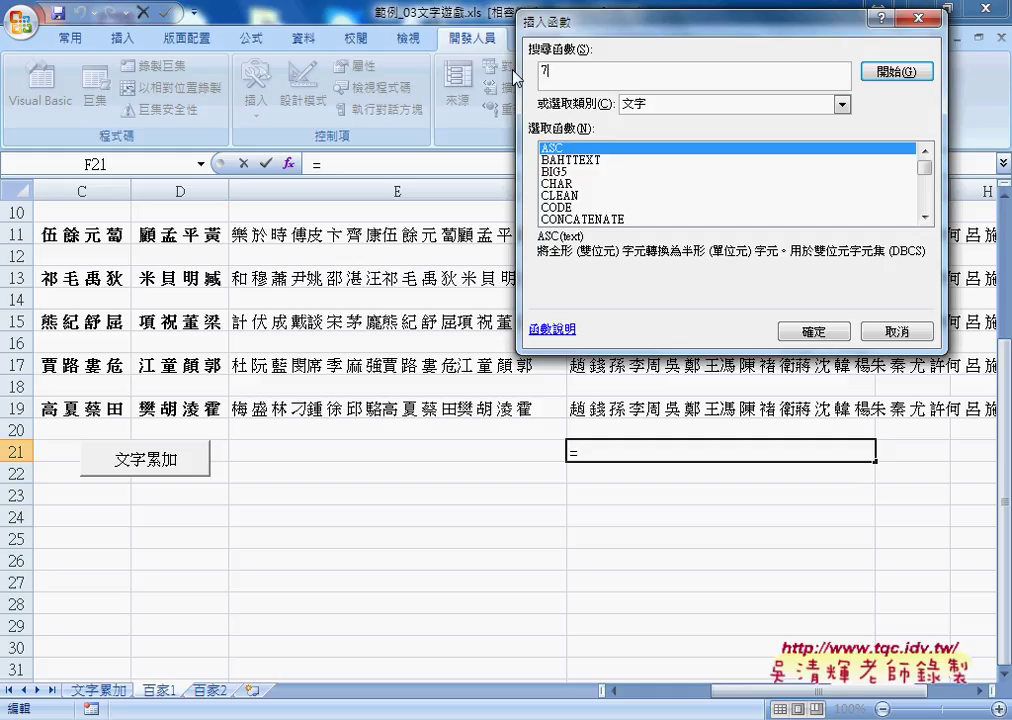
{"action": "key", "text": "BackSpace"}
{"action": "type", "text": "取"}
{"action": "type", "text": "代"}
{"action": "left_click", "coordinate": [897, 72]}
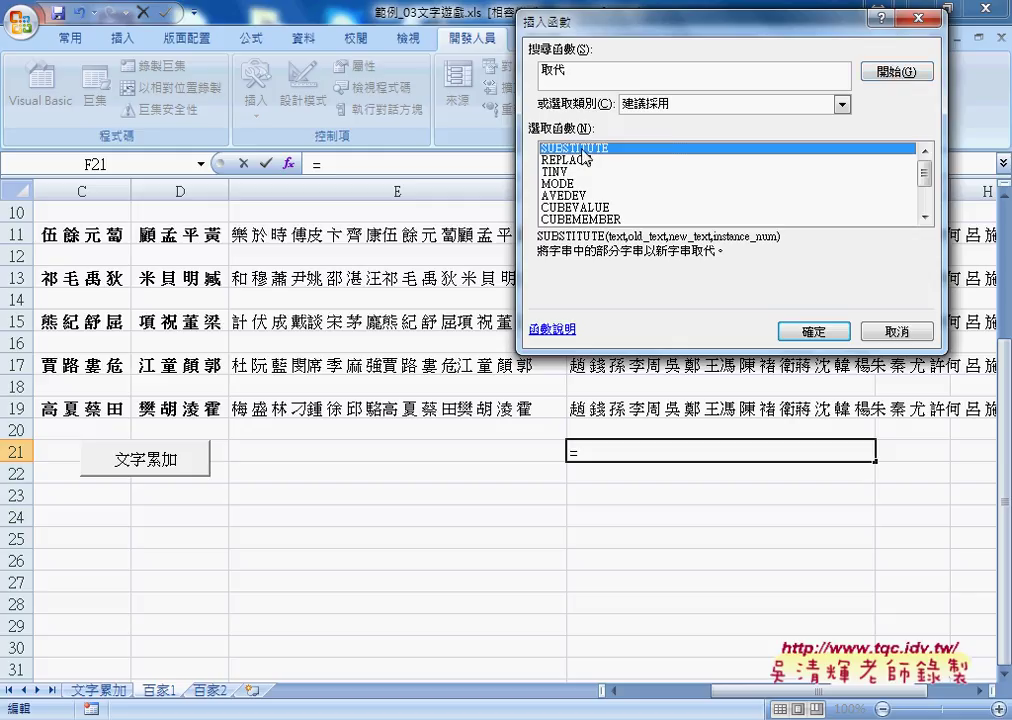
{"action": "left_click", "coordinate": [814, 330]}
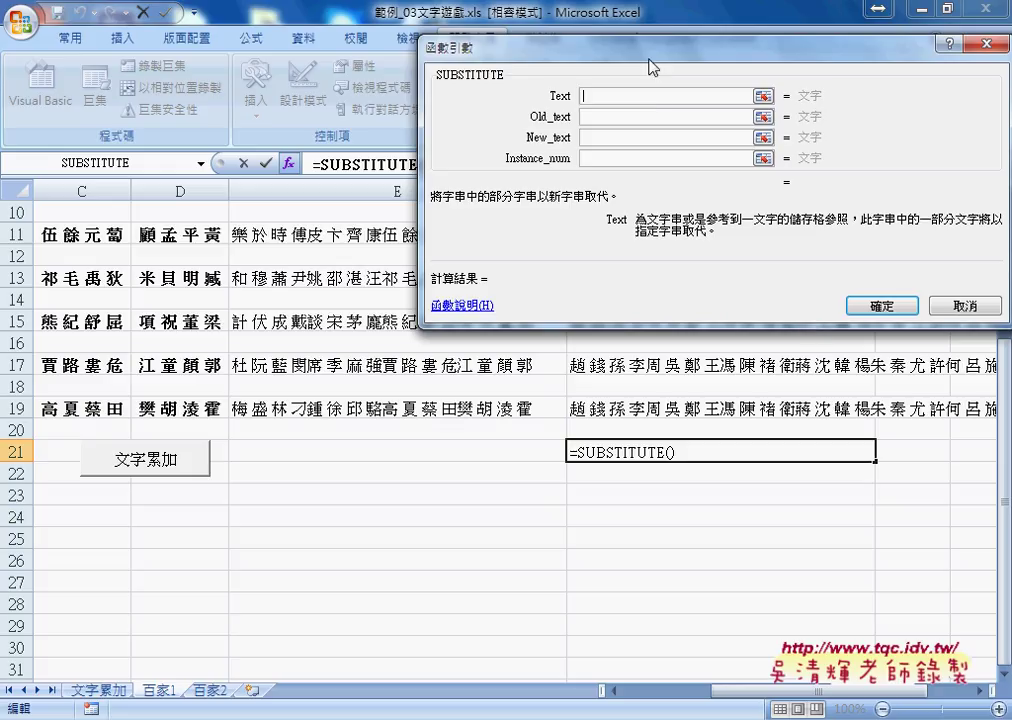
Fill SUBSTITUTE's arguments with Text F19, Old_text " " and New_text "".
{"action": "left_click_drag", "start_coordinate": [651, 67], "coordinate": [380, 65]}
{"action": "left_click", "coordinate": [655, 409]}
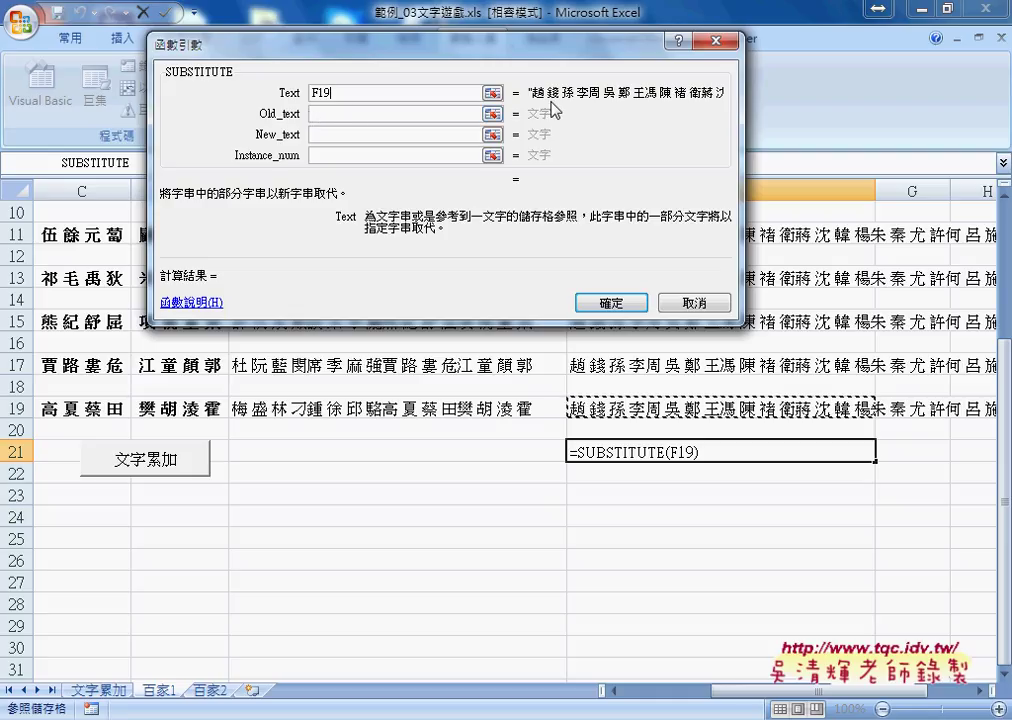
{"action": "left_click", "coordinate": [338, 113]}
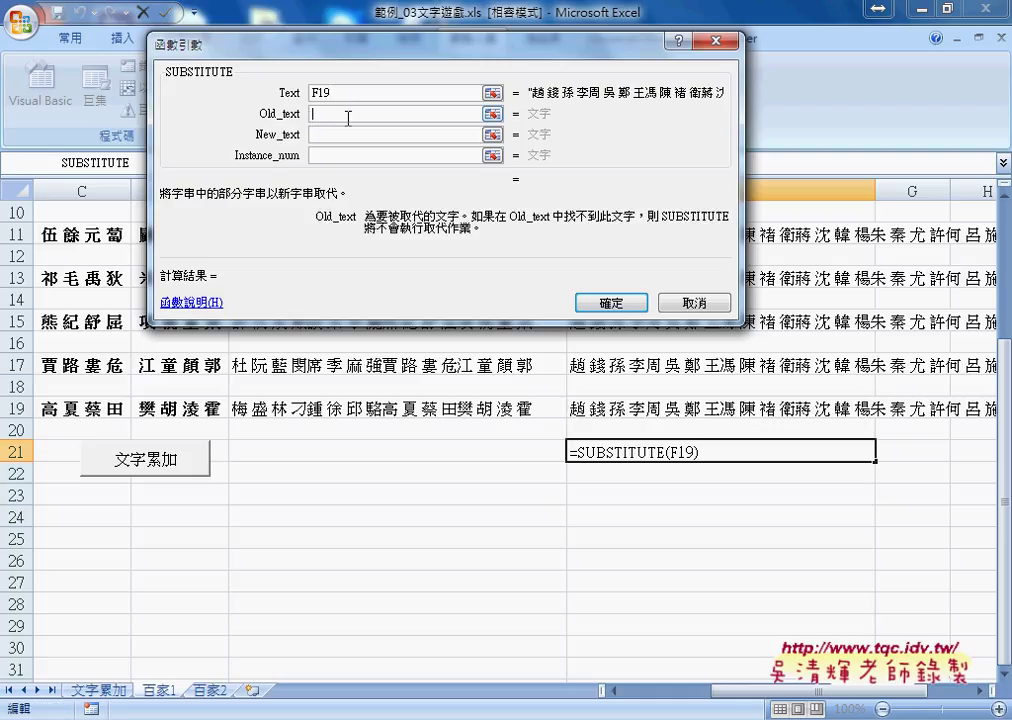
{"action": "type", "text": "\""}
{"action": "type", "text": " \""}
{"action": "left_click_drag", "start_coordinate": [348, 118], "coordinate": [311, 115]}
{"action": "key", "text": "Delete"}
{"action": "left_click", "coordinate": [330, 133]}
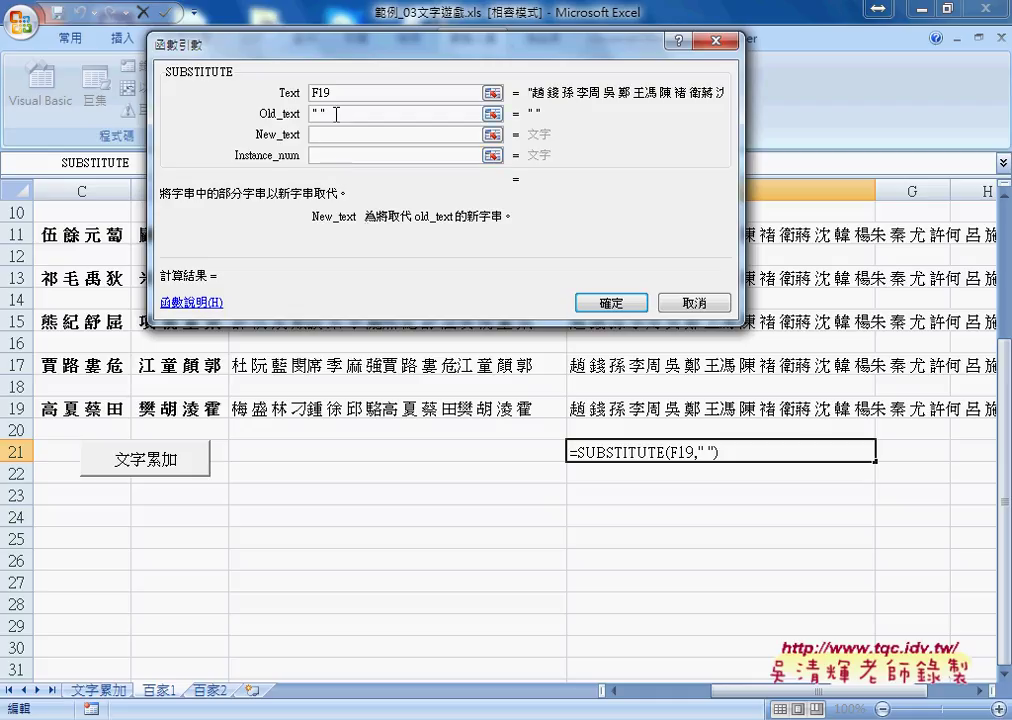
{"action": "double_click", "coordinate": [336, 114]}
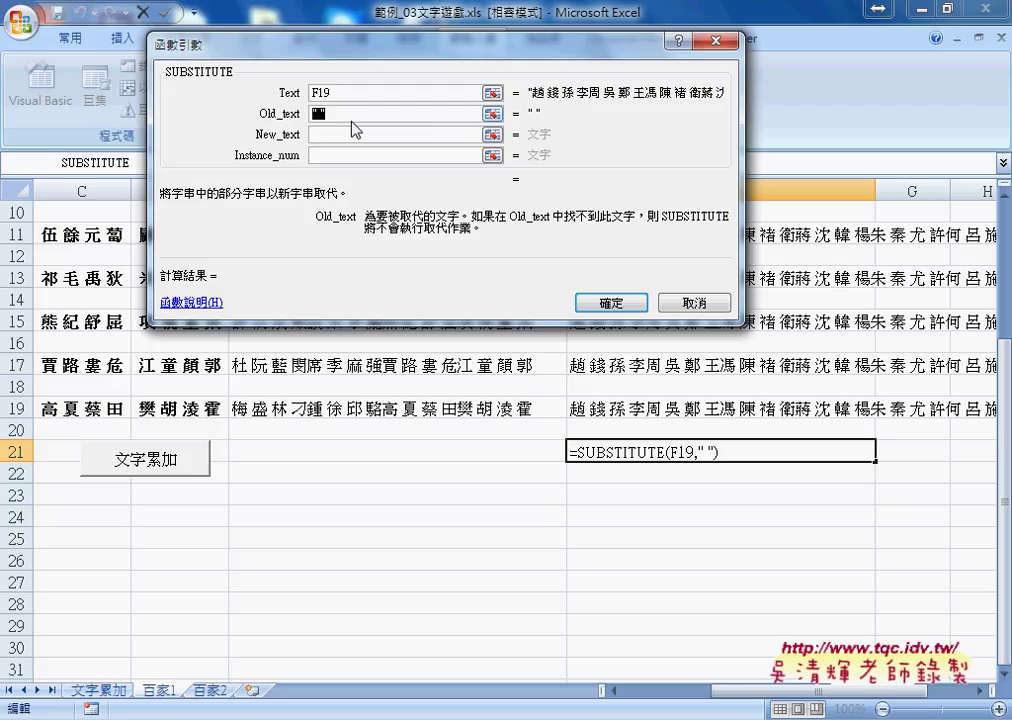
{"action": "key", "text": "Tab"}
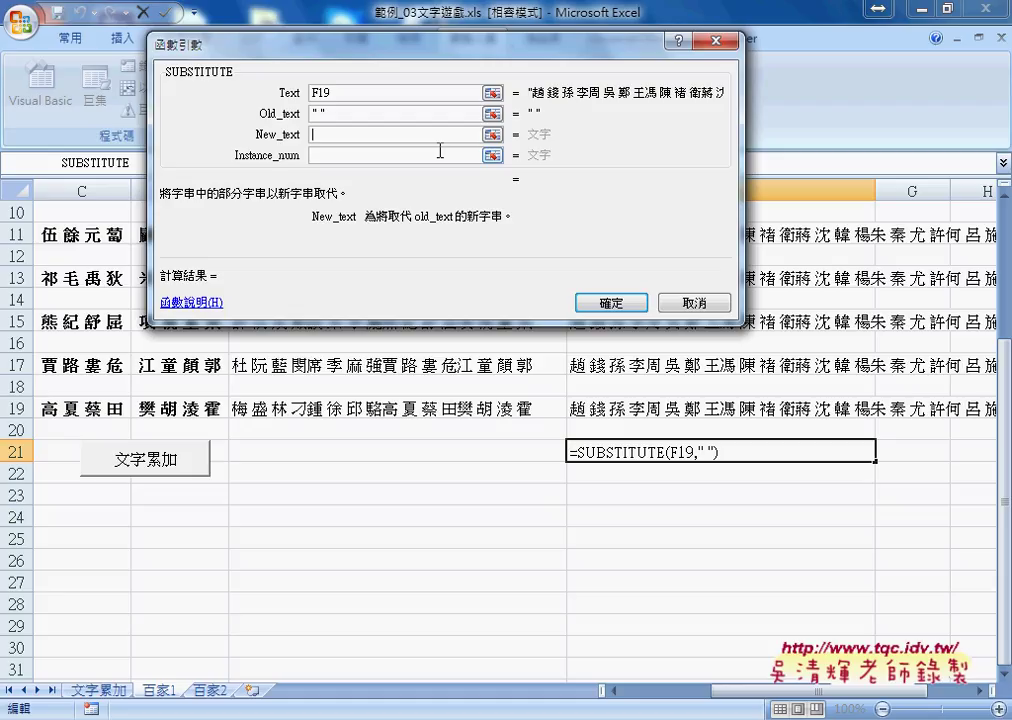
{"action": "type", "text": "\"\""}
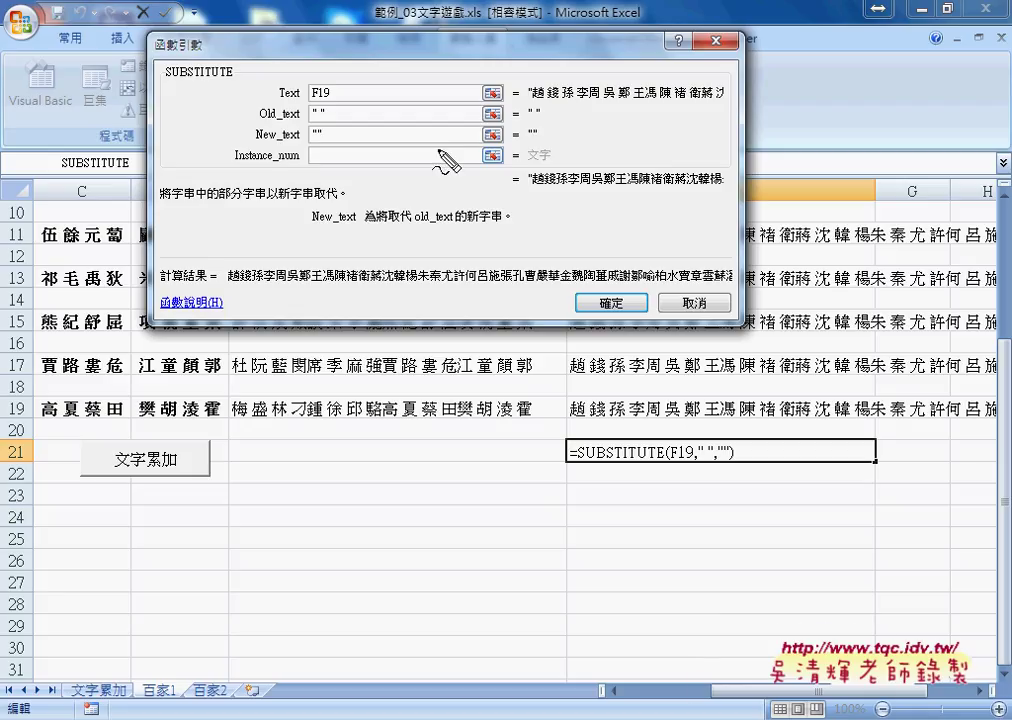
{"action": "left_click_drag", "start_coordinate": [534, 101], "coordinate": [708, 104]}
Confirm =SUBSTITUTE(F19," ","") in F21 and copy the space-free result.
{"action": "left_click_drag", "start_coordinate": [613, 104], "coordinate": [613, 158]}
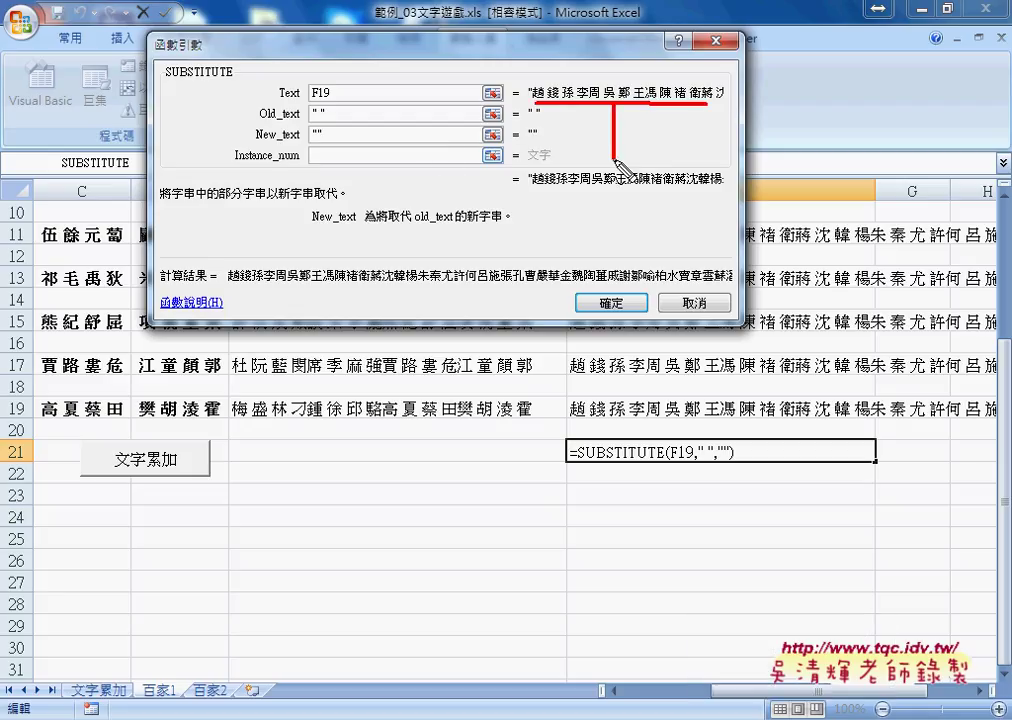
{"action": "left_click_drag", "start_coordinate": [548, 186], "coordinate": [708, 190]}
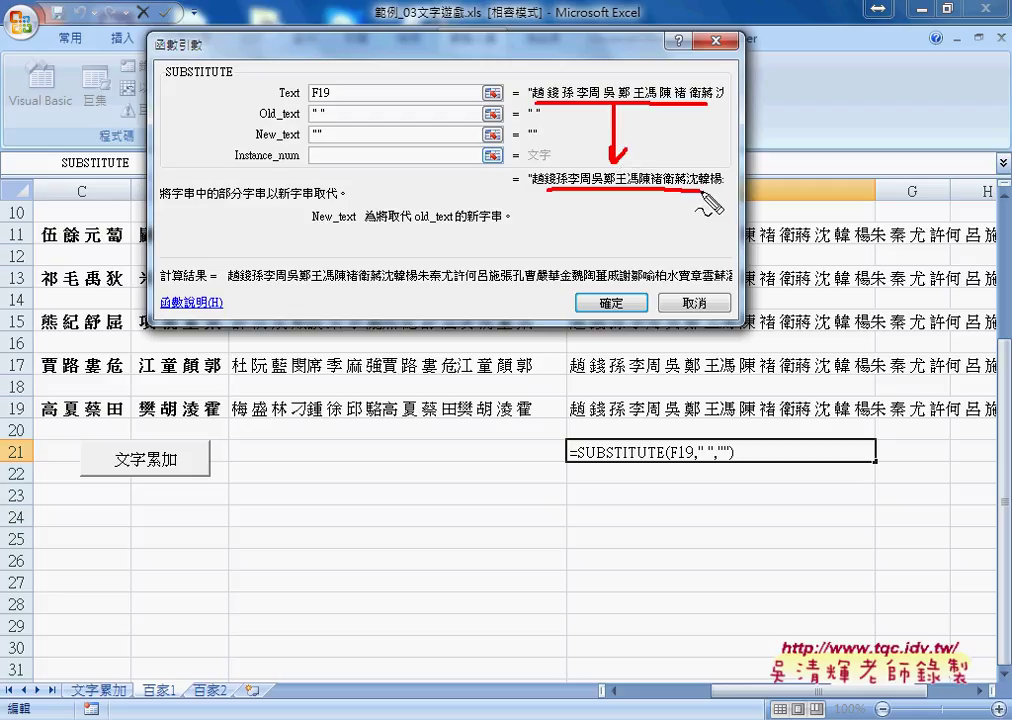
{"action": "mouse_move", "coordinate": [300, 165]}
{"action": "left_mouse_down"}
{"action": "mouse_move", "coordinate": [232, 165]}
{"action": "mouse_move", "coordinate": [300, 163]}
{"action": "left_mouse_up"}
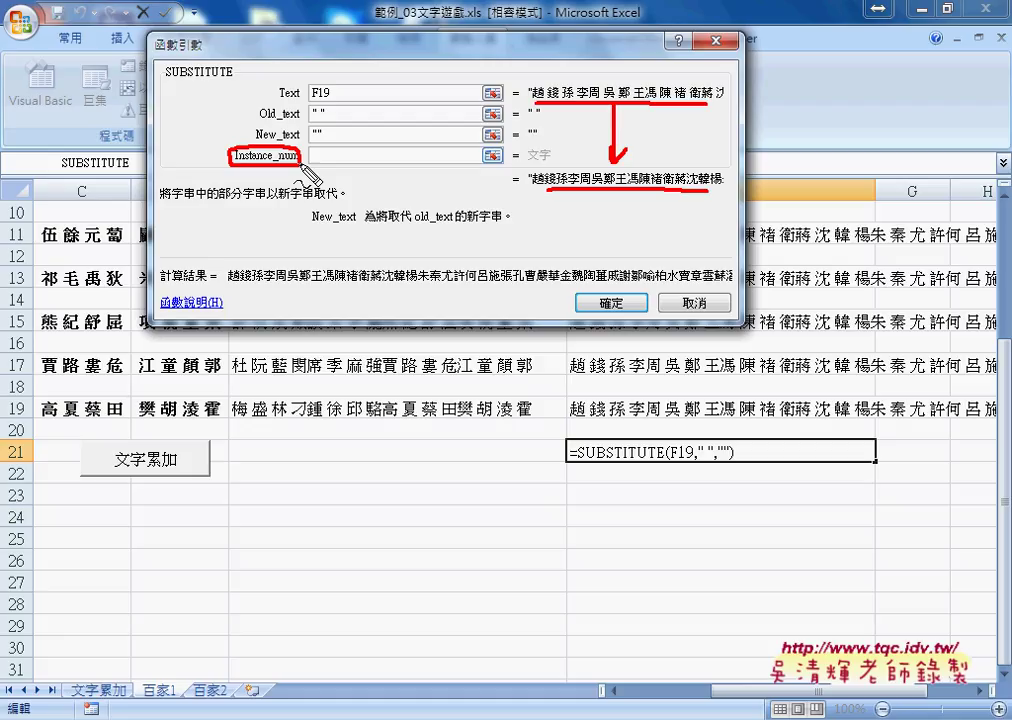
{"action": "key", "text": "Escape"}
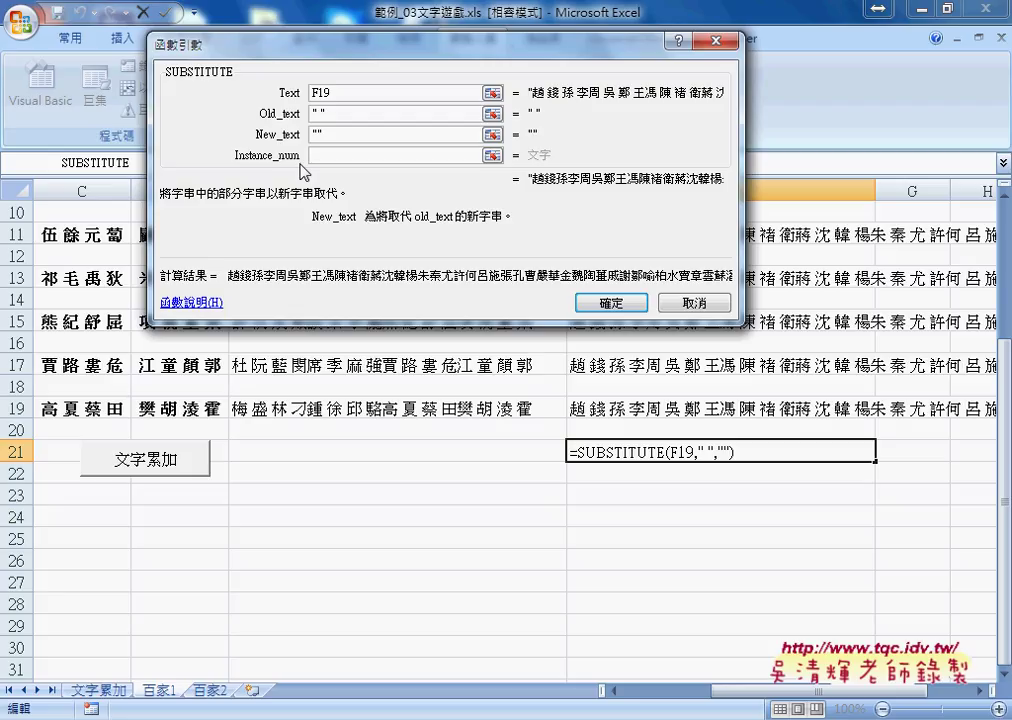
{"action": "left_click", "coordinate": [609, 302]}
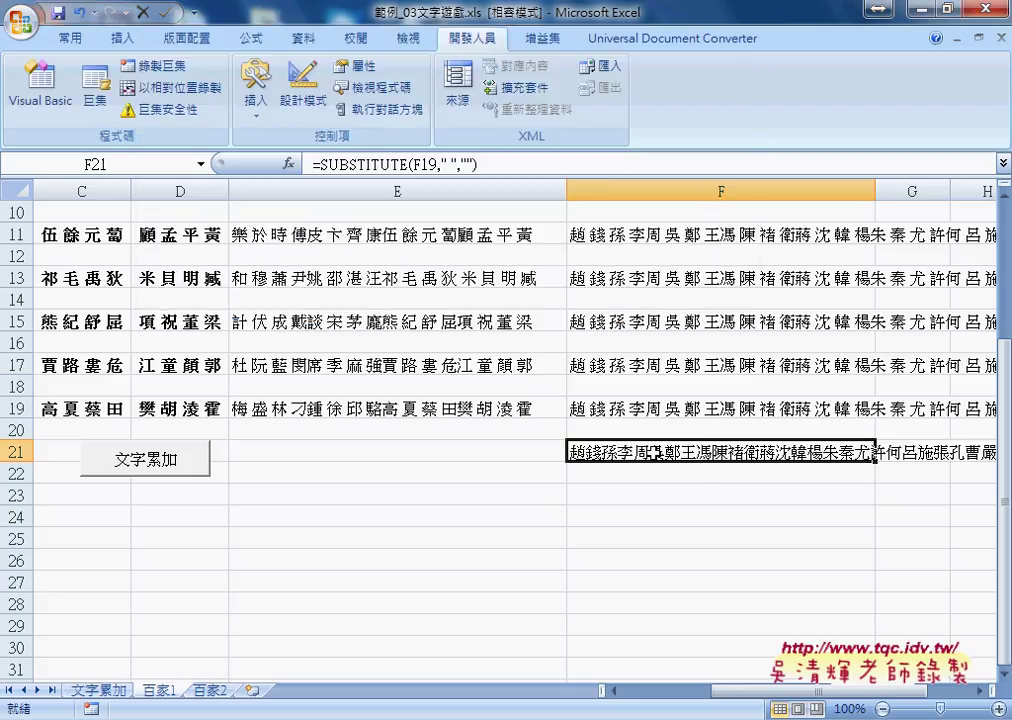
{"action": "key", "text": "ctrl+c"}
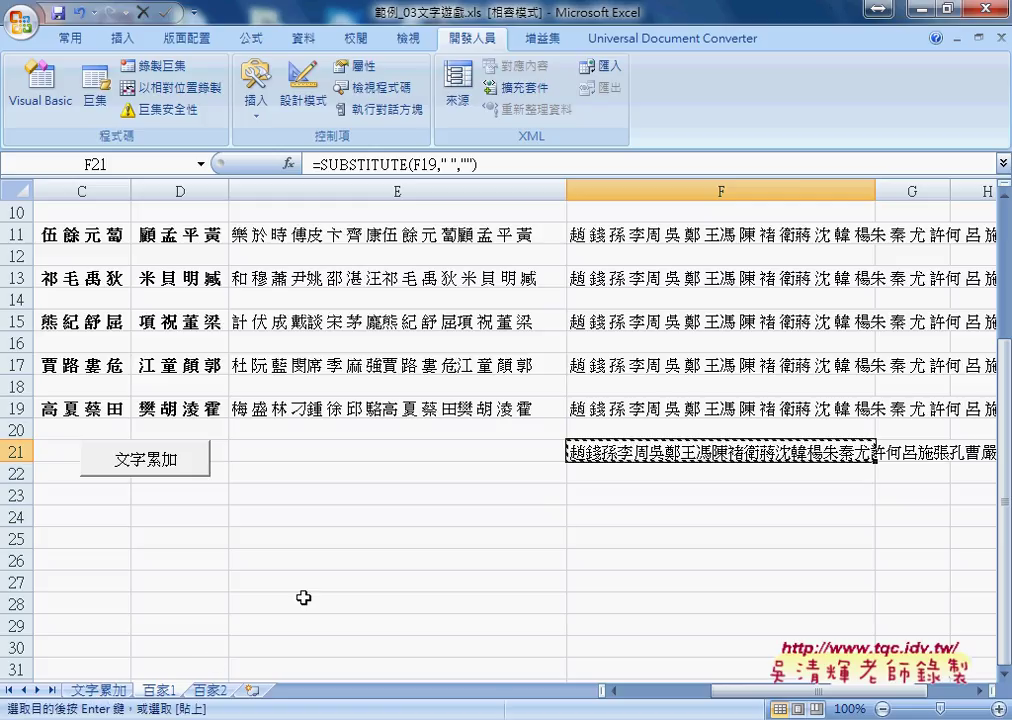
Clear the B4:U11 surname grid and cell A1 on 百家2, then return to 百家1.
{"action": "left_click", "coordinate": [210, 690]}
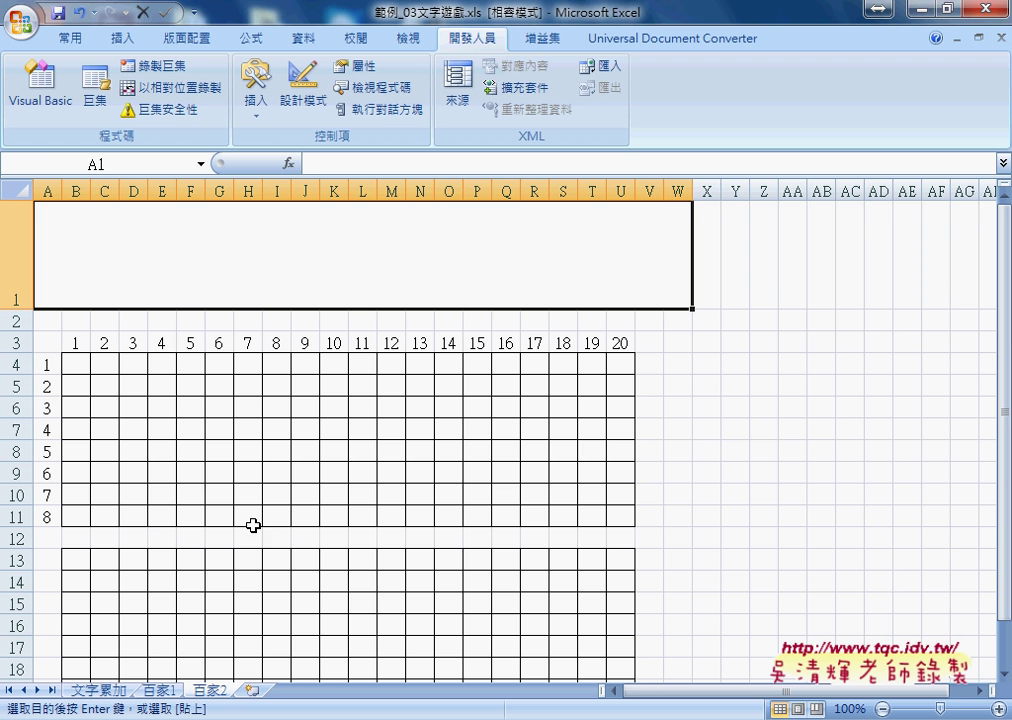
{"action": "left_click", "coordinate": [172, 686]}
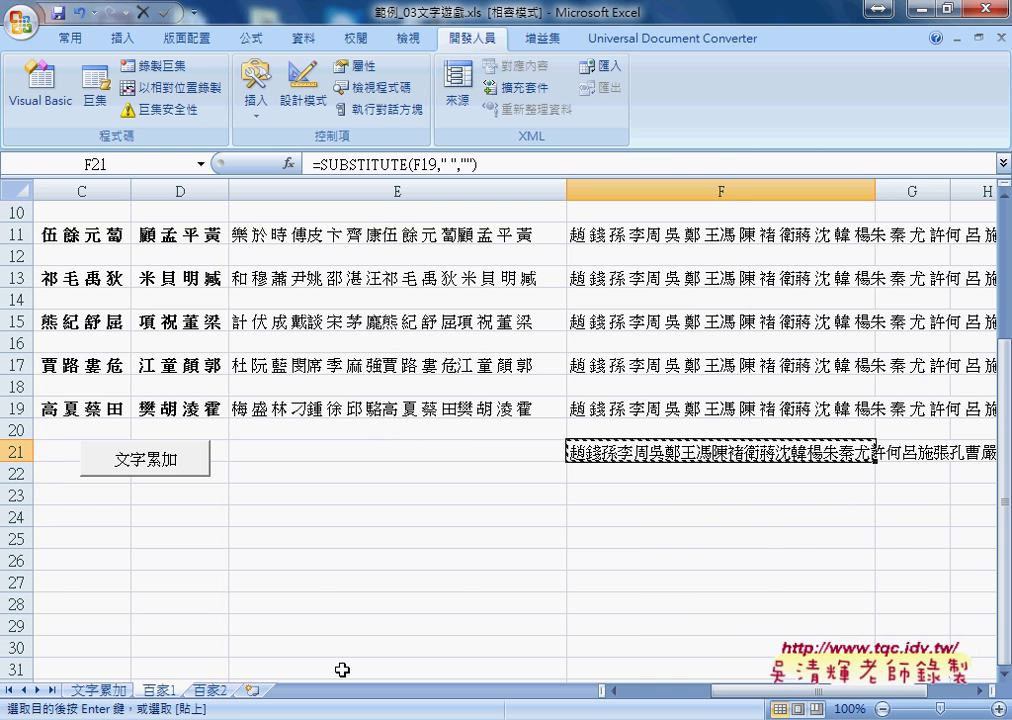
{"action": "left_click", "coordinate": [210, 690]}
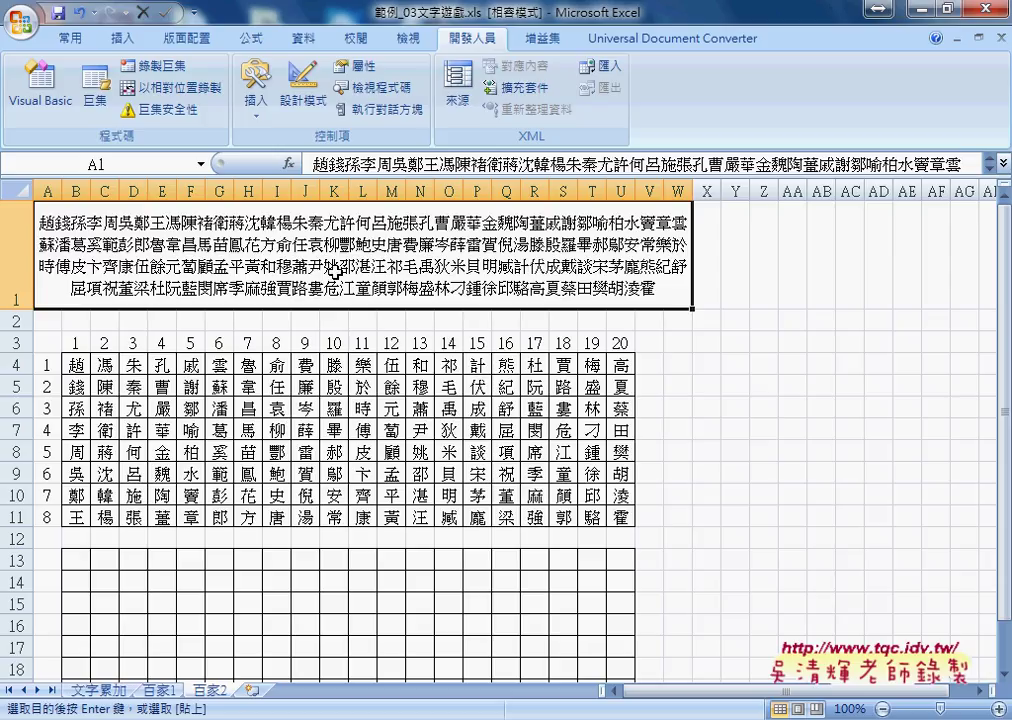
{"action": "mouse_move", "coordinate": [76, 364]}
{"action": "left_mouse_down"}
{"action": "mouse_move", "coordinate": [494, 524]}
{"action": "mouse_move", "coordinate": [622, 517]}
{"action": "left_mouse_up"}
{"action": "key", "text": "Delete"}
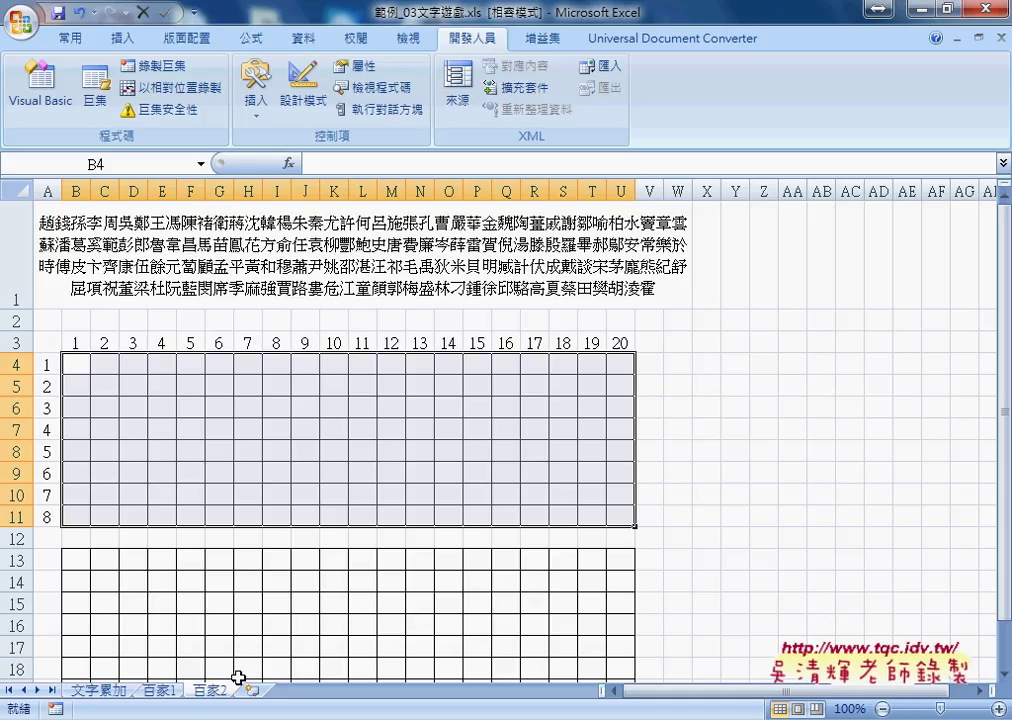
{"action": "left_click", "coordinate": [398, 264]}
{"action": "key", "text": "Delete"}
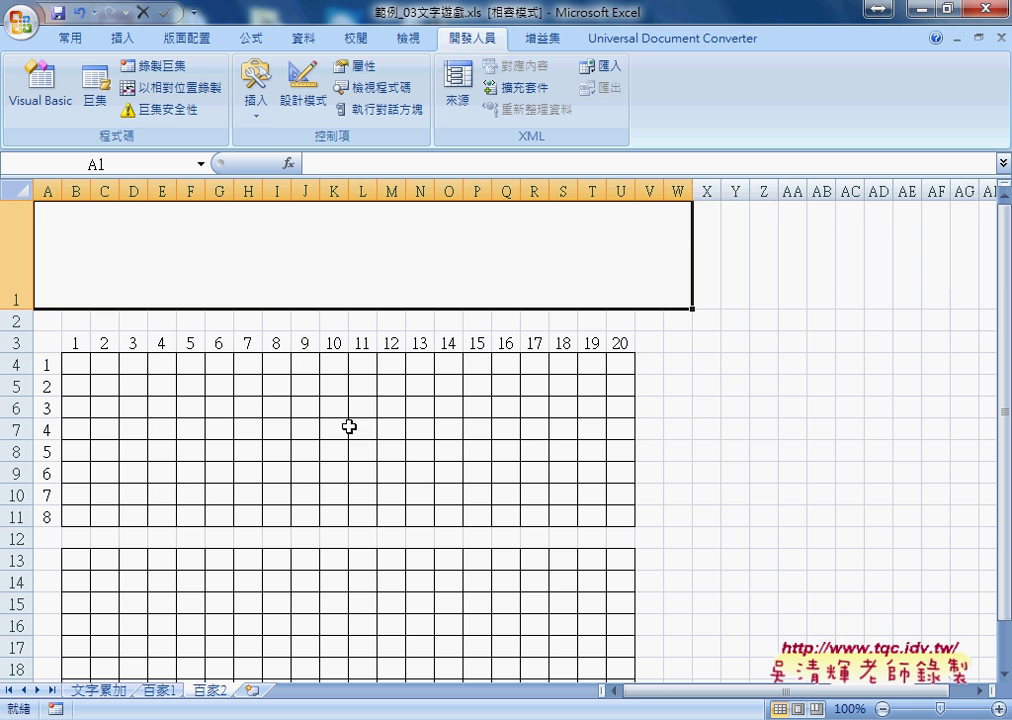
{"action": "left_click", "coordinate": [157, 690]}
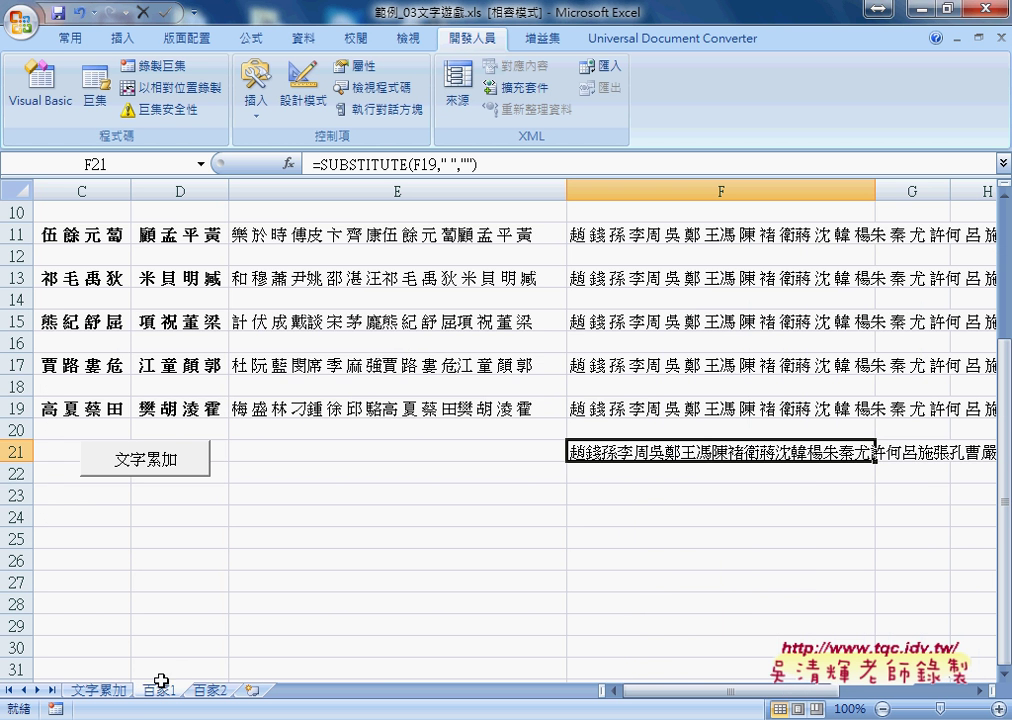
Delete the helper formulas in columns E and F on 百家1.
{"action": "scroll", "coordinate": [224, 510], "scroll_direction": "up", "scroll_amount": 2}
{"action": "scroll", "coordinate": [224, 530], "scroll_direction": "up", "scroll_amount": 1}
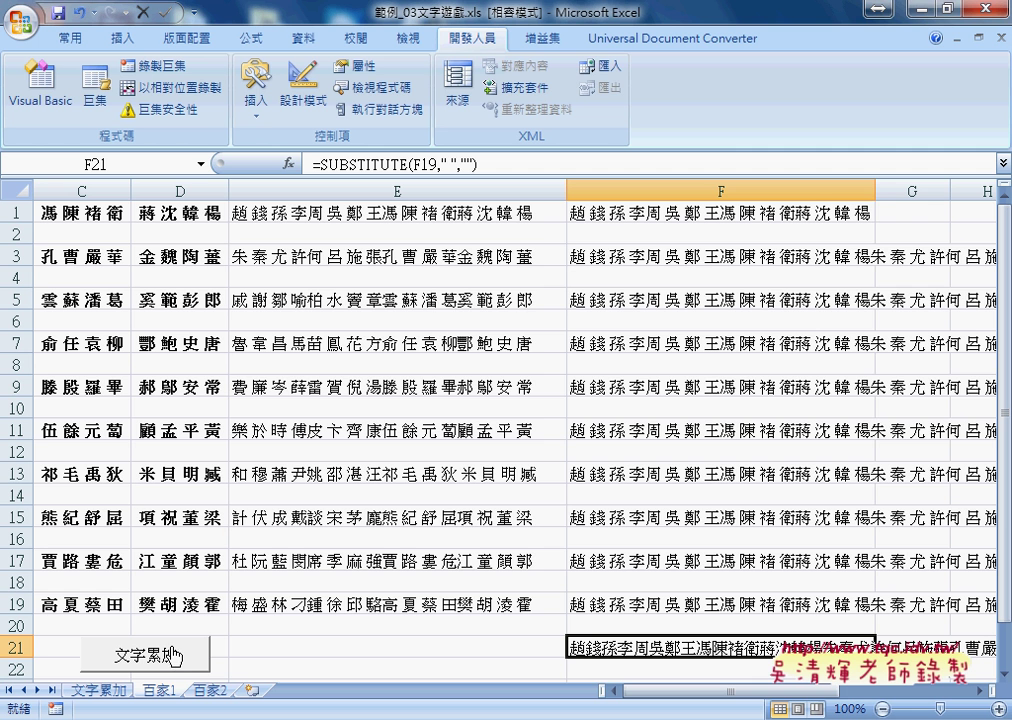
{"action": "left_click", "coordinate": [304, 180]}
{"action": "left_click_drag", "start_coordinate": [304, 180], "coordinate": [749, 212]}
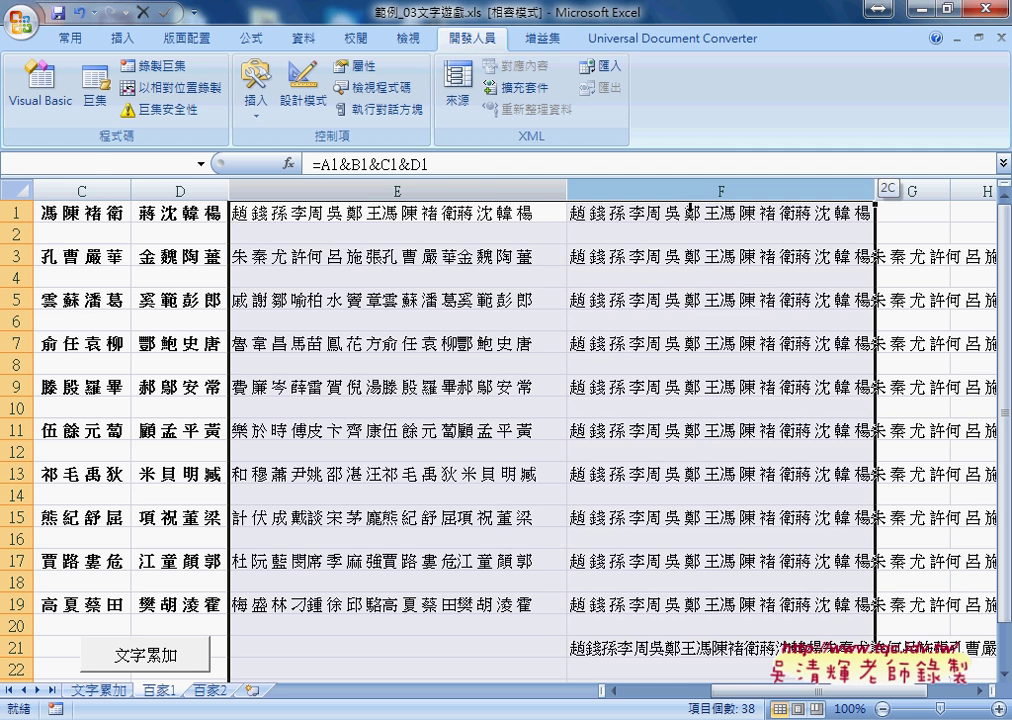
{"action": "key", "text": "Delete"}
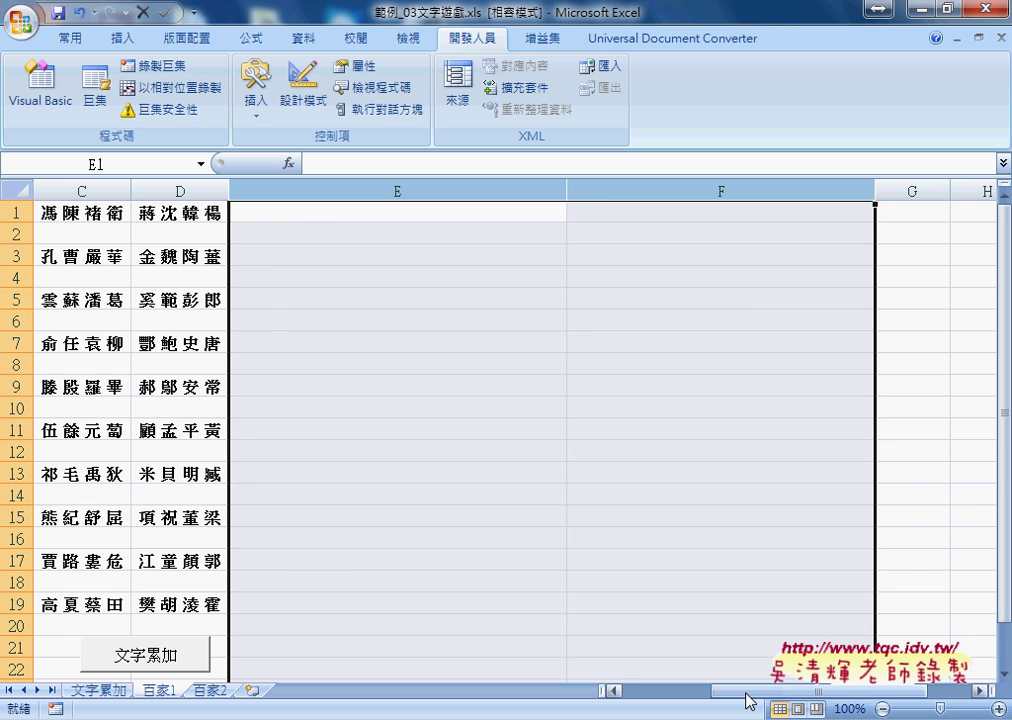
Confirm 百家2 is empty, then run the 文字累加 macro from its button.
{"action": "left_click_drag", "start_coordinate": [765, 690], "coordinate": [602, 688]}
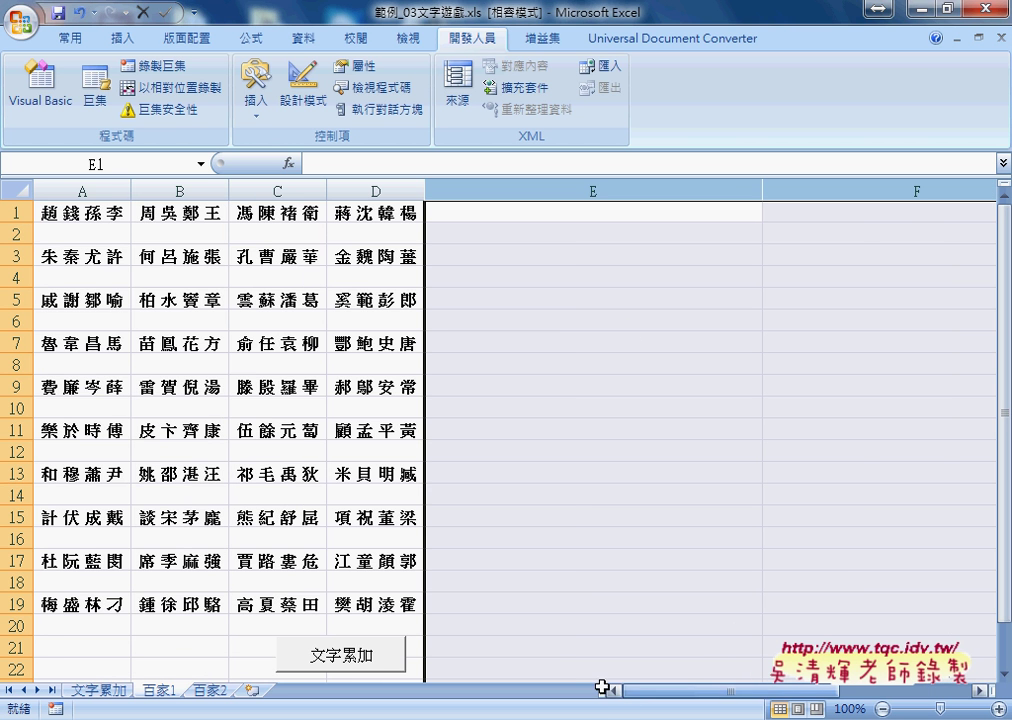
{"action": "left_click", "coordinate": [212, 689]}
{"action": "left_click", "coordinate": [158, 689]}
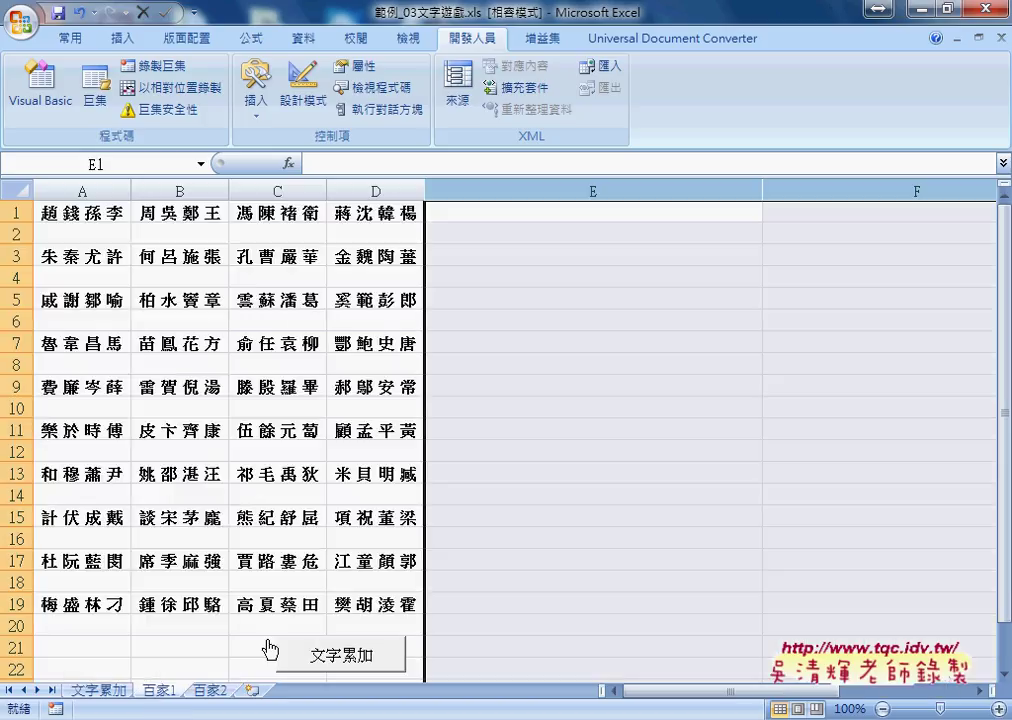
{"action": "left_click", "coordinate": [317, 649]}
Open the 文字累加 macro's code via Assign Macro > Edit and move the editor aside.
{"action": "right_click", "coordinate": [332, 668]}
{"action": "left_click", "coordinate": [400, 623]}
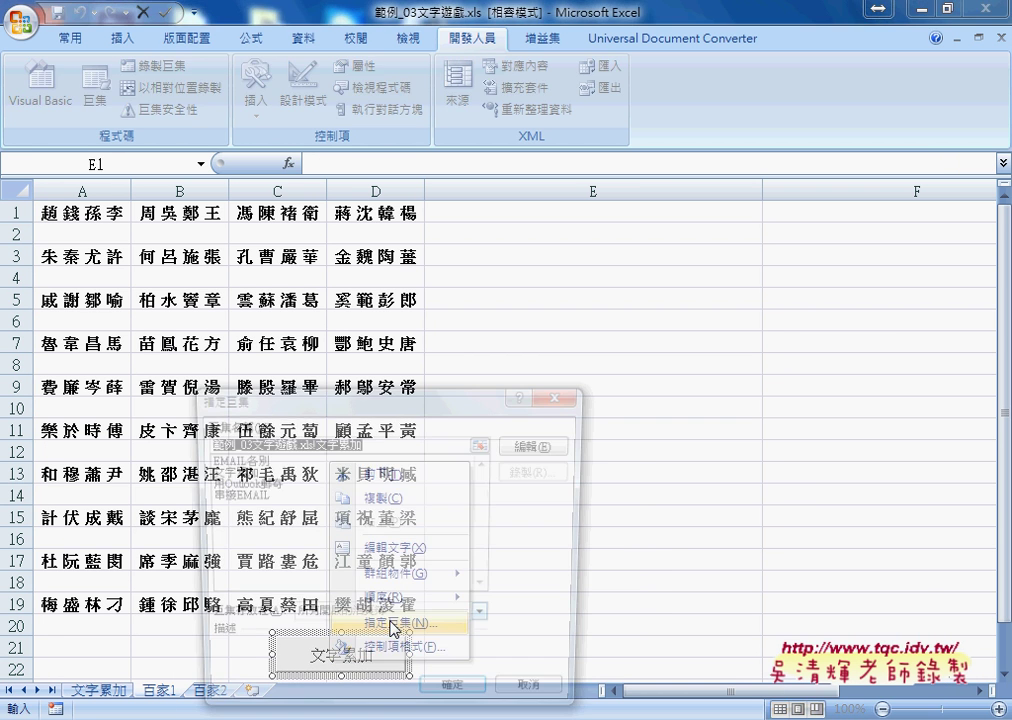
{"action": "left_click", "coordinate": [544, 445]}
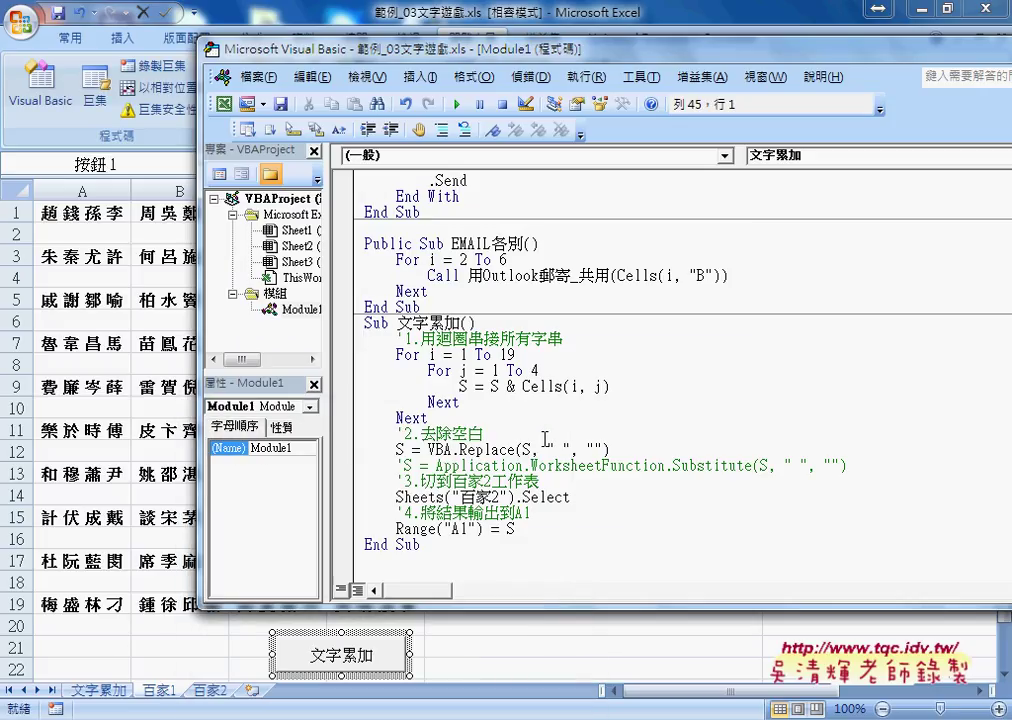
{"action": "mouse_move", "coordinate": [455, 50]}
{"action": "left_mouse_down"}
{"action": "mouse_move", "coordinate": [853, 52]}
{"action": "mouse_move", "coordinate": [821, 56]}
{"action": "left_mouse_up"}
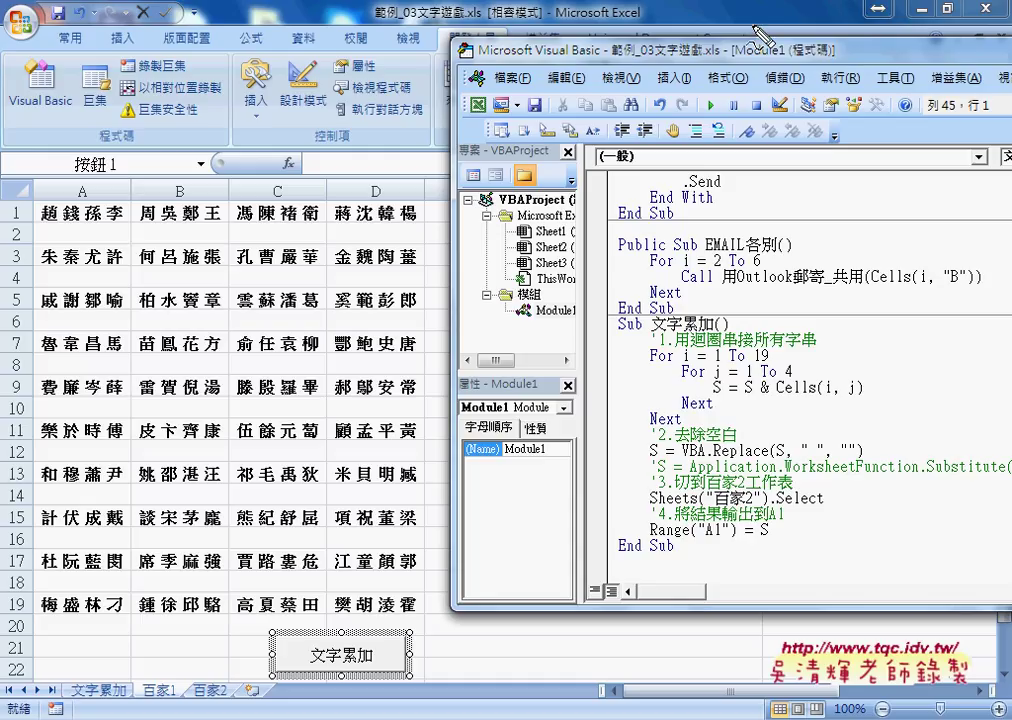
{"action": "left_click_drag", "start_coordinate": [26, 203], "coordinate": [22, 205]}
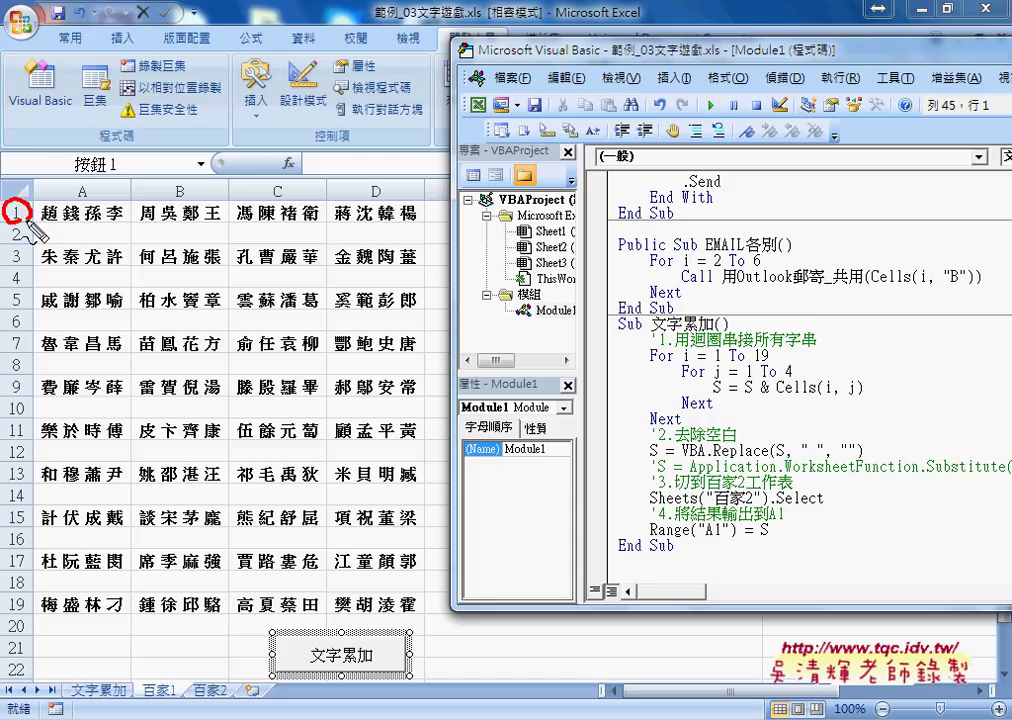
{"action": "left_click_drag", "start_coordinate": [14, 624], "coordinate": [16, 602]}
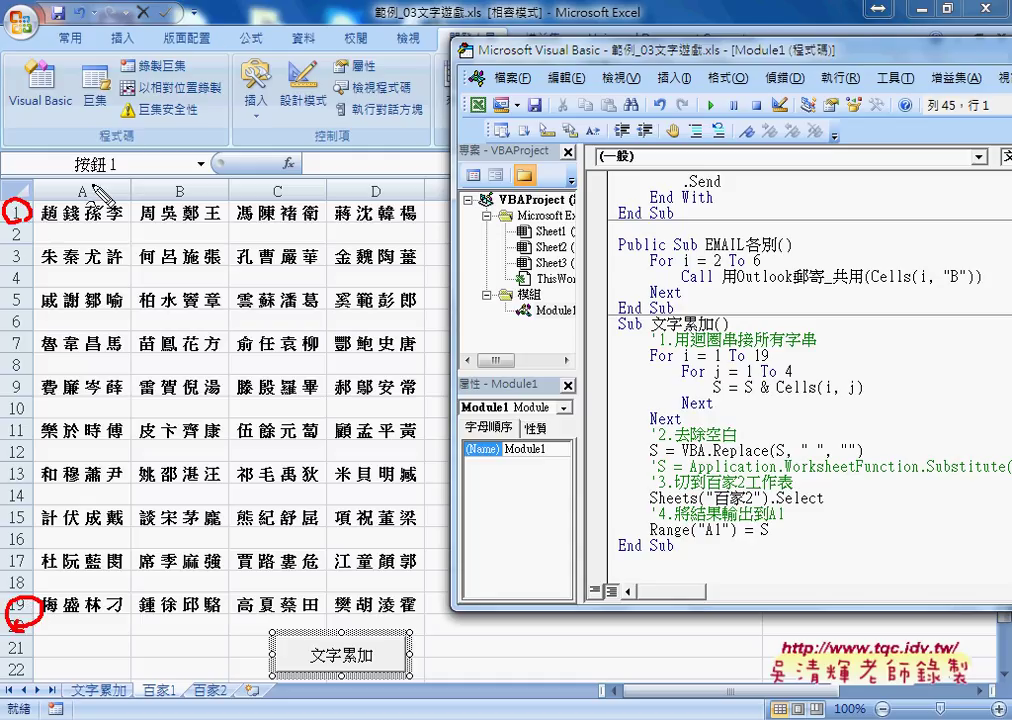
{"action": "left_click_drag", "start_coordinate": [88, 166], "coordinate": [100, 200]}
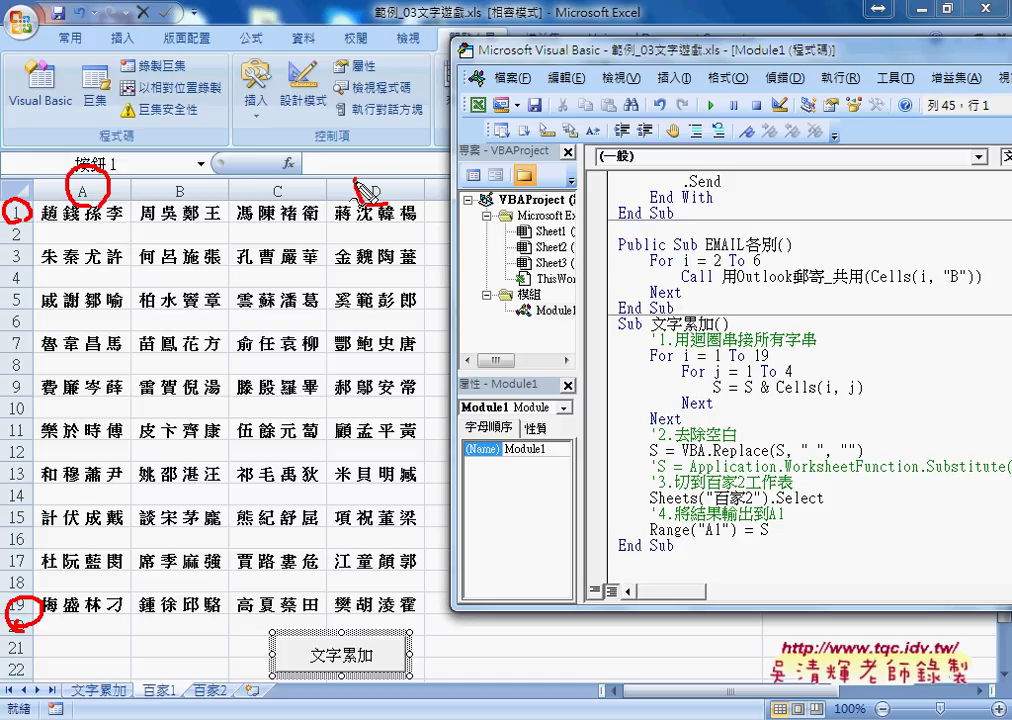
{"action": "left_click_drag", "start_coordinate": [362, 192], "coordinate": [366, 176]}
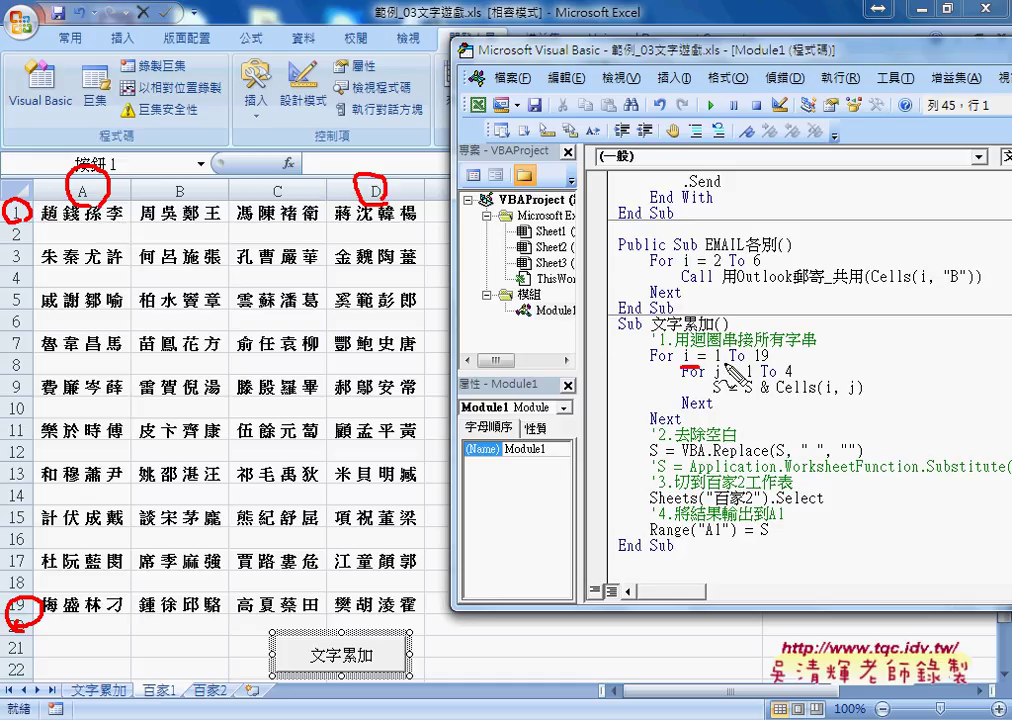
{"action": "left_click_drag", "start_coordinate": [683, 364], "coordinate": [767, 363]}
{"action": "left_click_drag", "start_coordinate": [711, 404], "coordinate": [758, 404]}
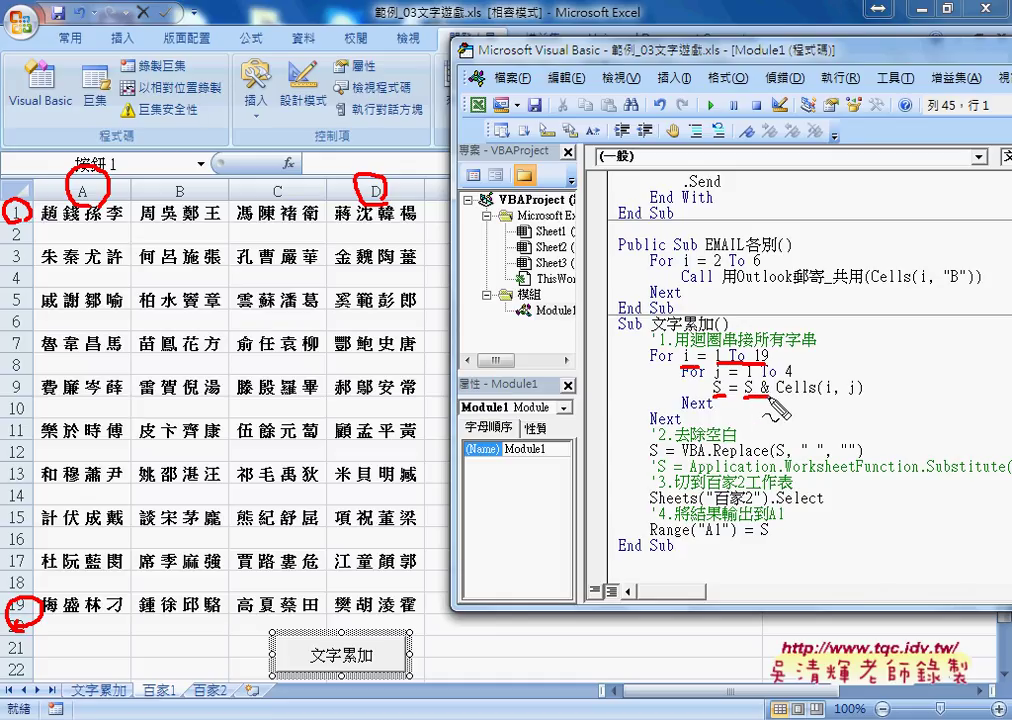
{"action": "left_click_drag", "start_coordinate": [783, 396], "coordinate": [862, 394]}
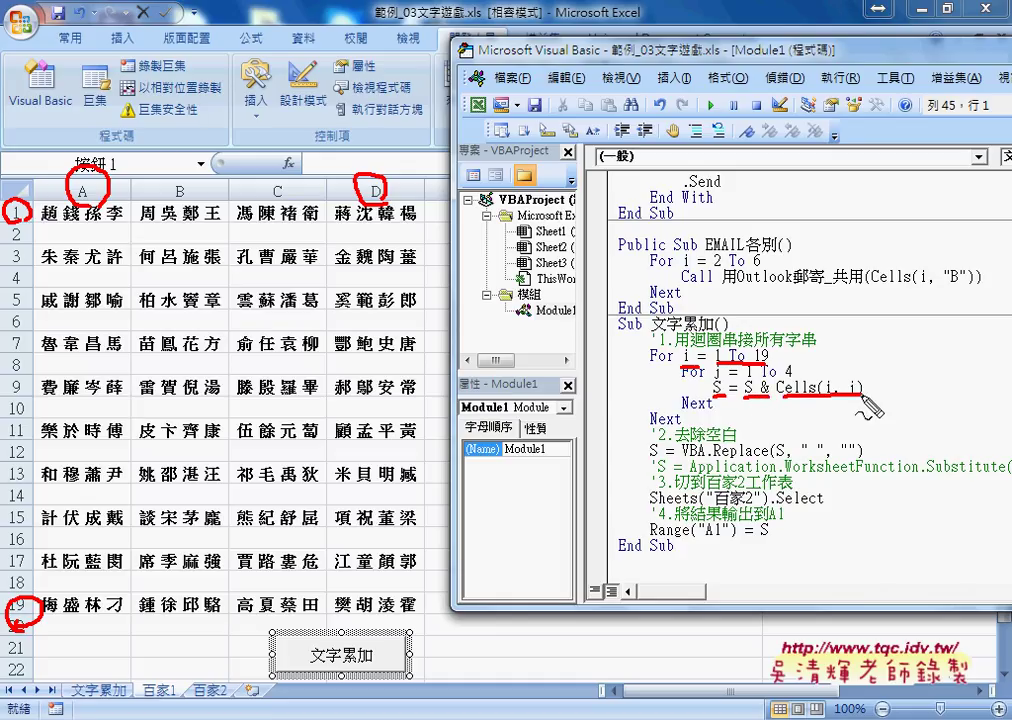
{"action": "mouse_move", "coordinate": [724, 377]}
{"action": "left_mouse_down"}
{"action": "mouse_move", "coordinate": [722, 394]}
{"action": "mouse_move", "coordinate": [735, 404]}
{"action": "left_mouse_up"}
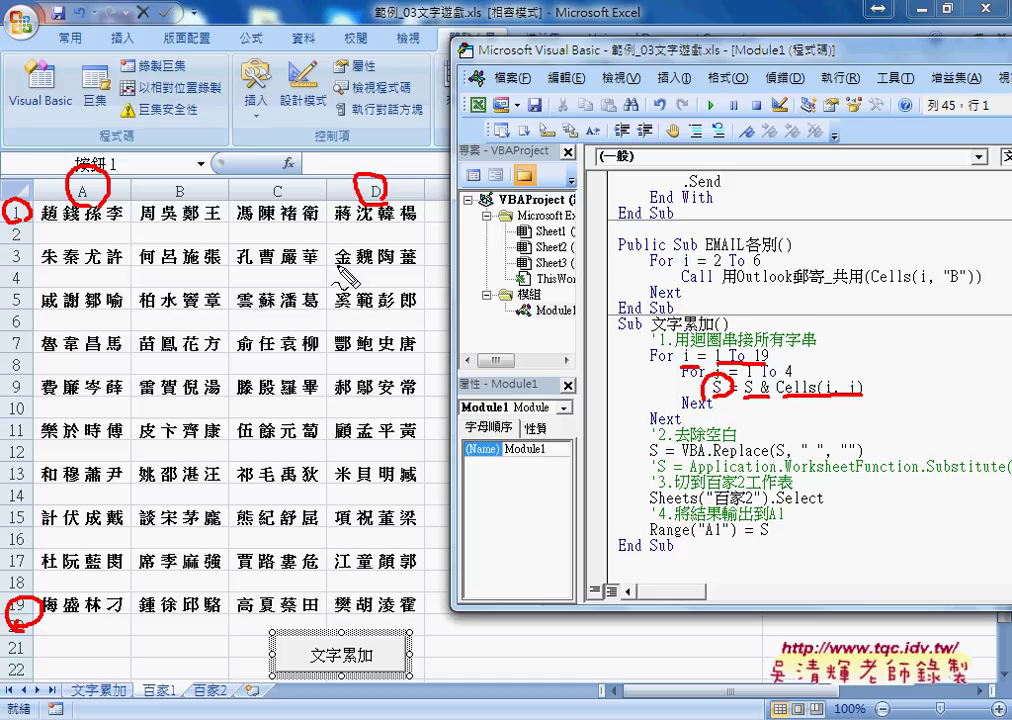
{"action": "left_click_drag", "start_coordinate": [935, 477], "coordinate": [1005, 478]}
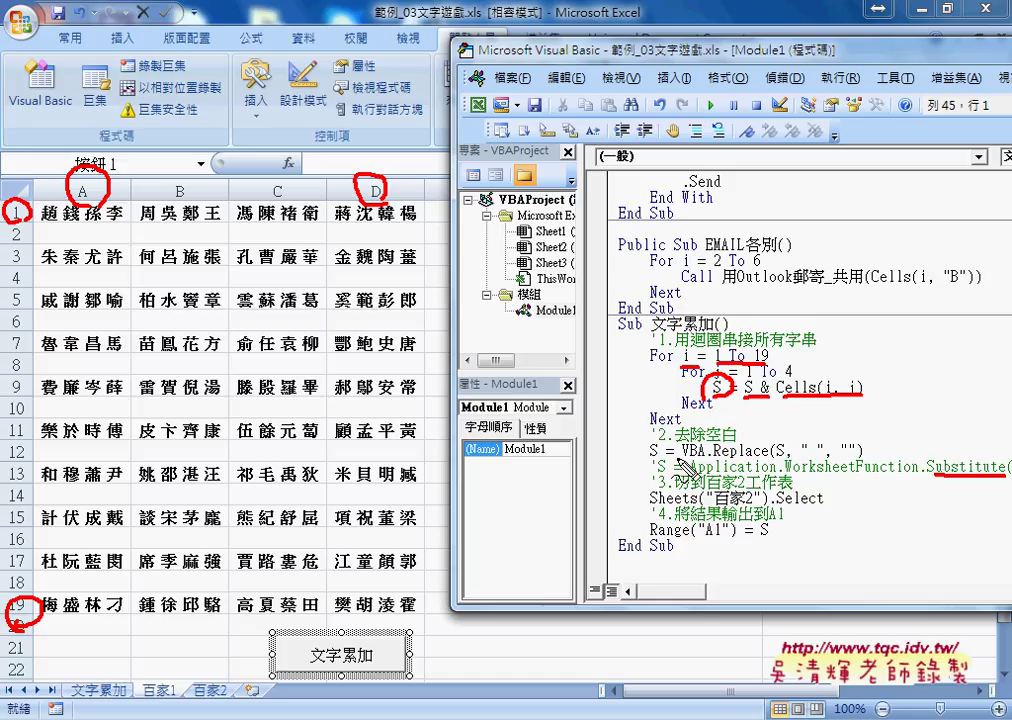
{"action": "left_click_drag", "start_coordinate": [683, 458], "coordinate": [706, 458]}
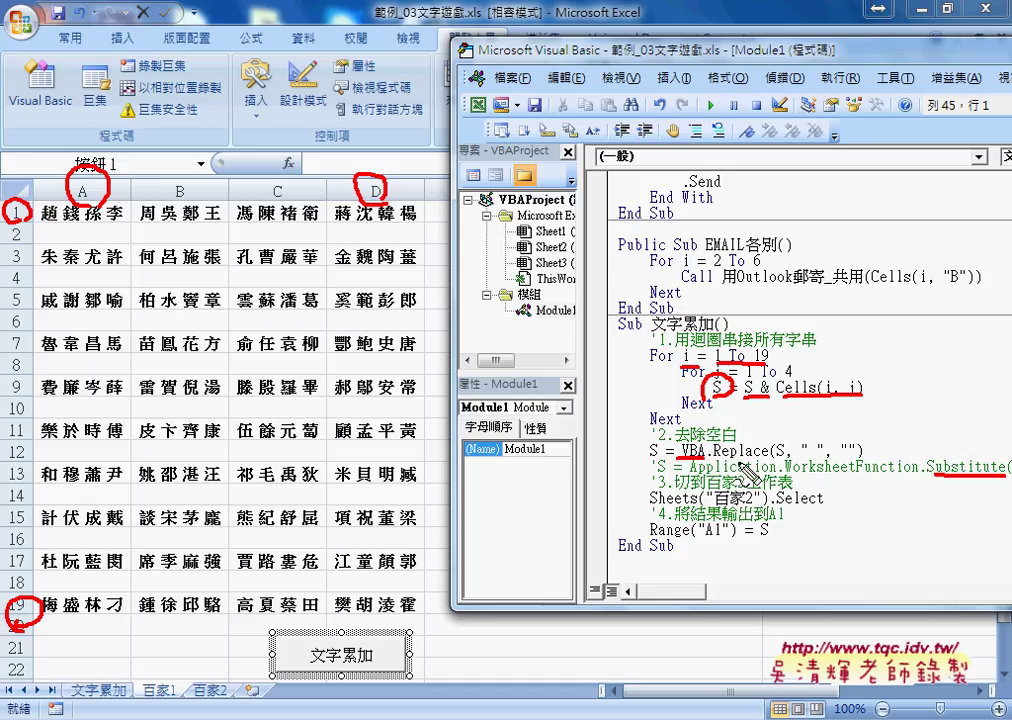
{"action": "left_click_drag", "start_coordinate": [709, 461], "coordinate": [765, 461]}
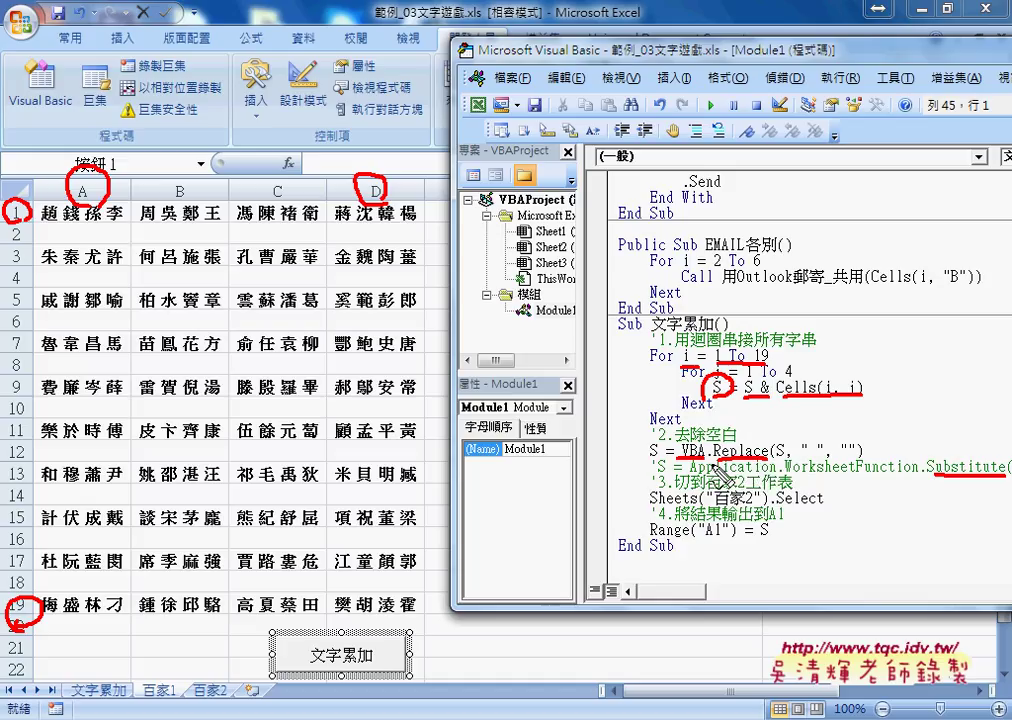
{"action": "key", "text": "Escape"}
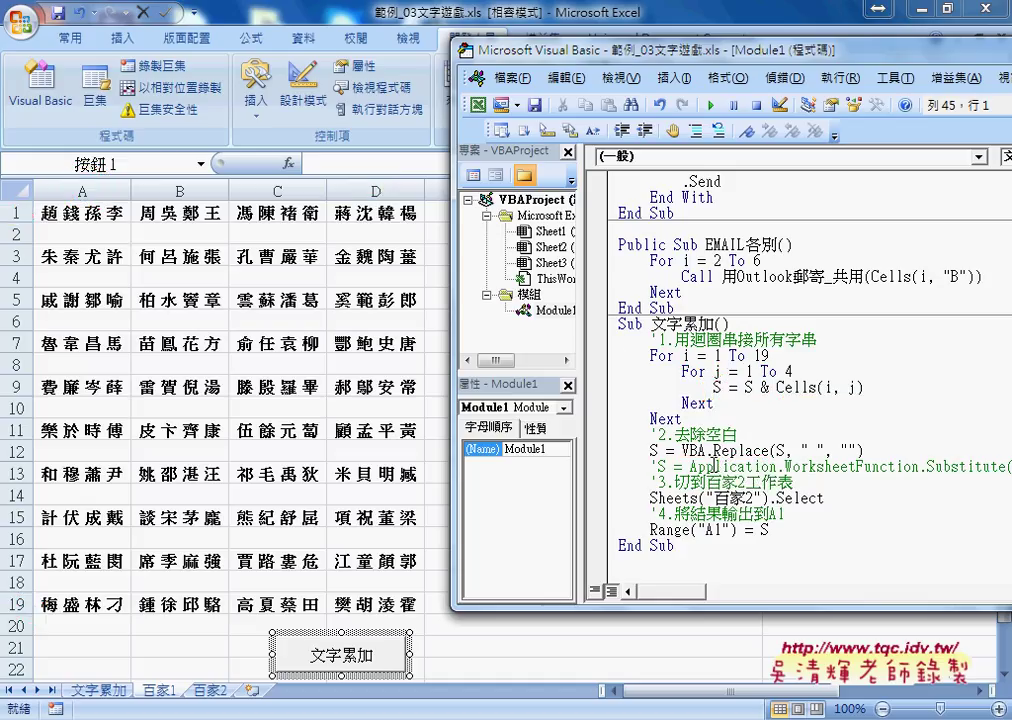
{"action": "left_click", "coordinate": [710, 451]}
{"action": "left_click_drag", "start_coordinate": [707, 451], "coordinate": [895, 458]}
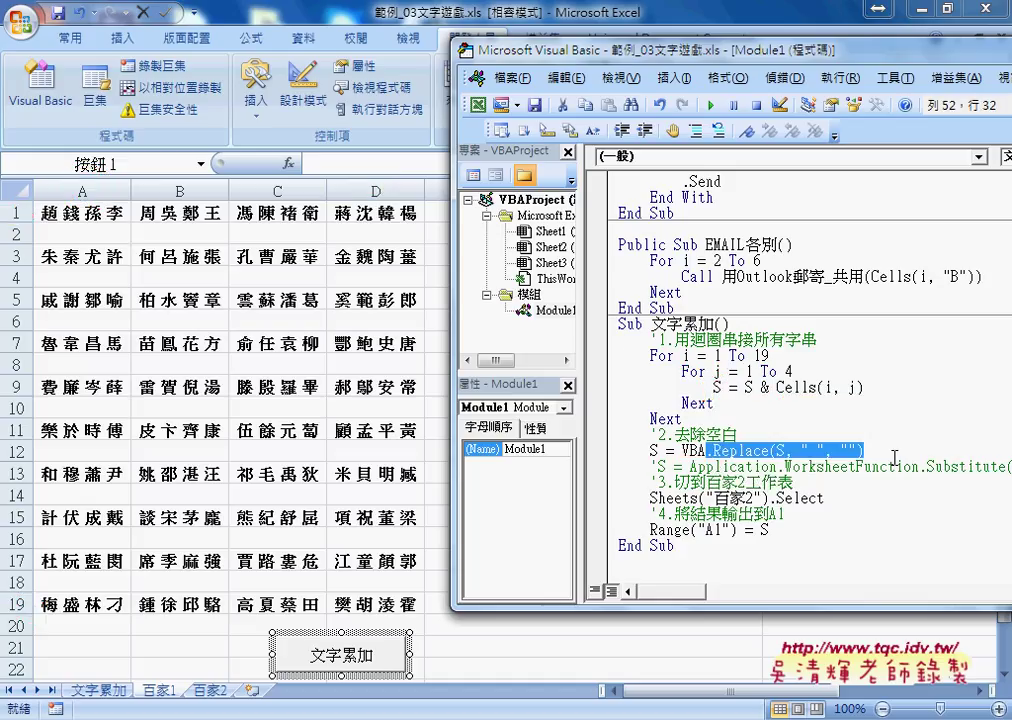
{"action": "type", "text": "."}
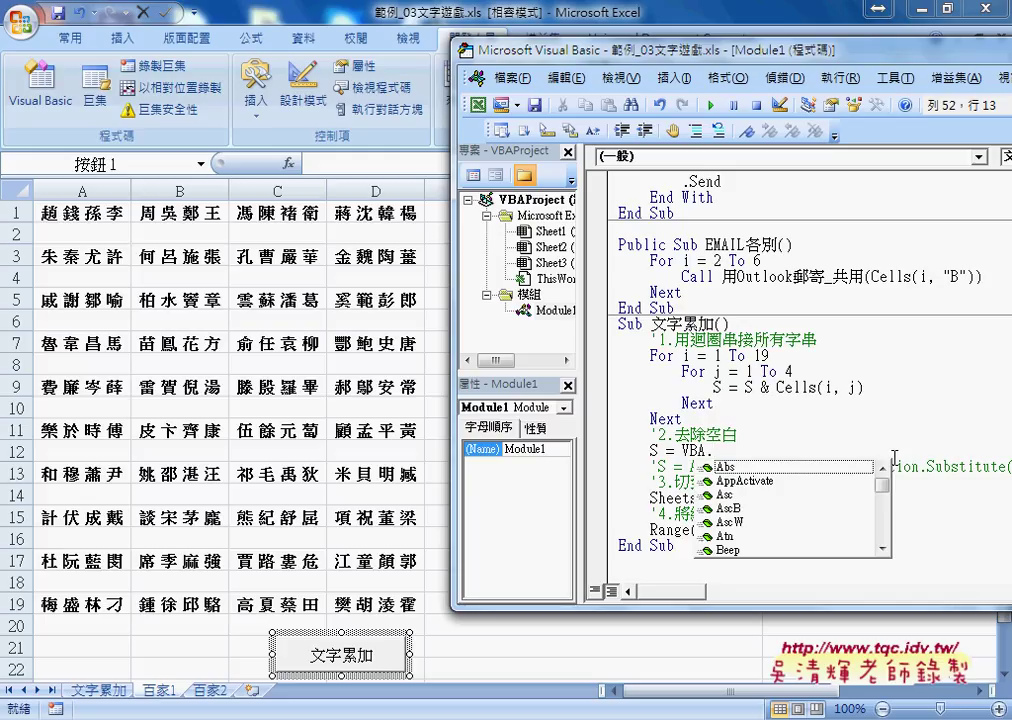
{"action": "type", "text": "n"}
{"action": "type", "text": "s"}
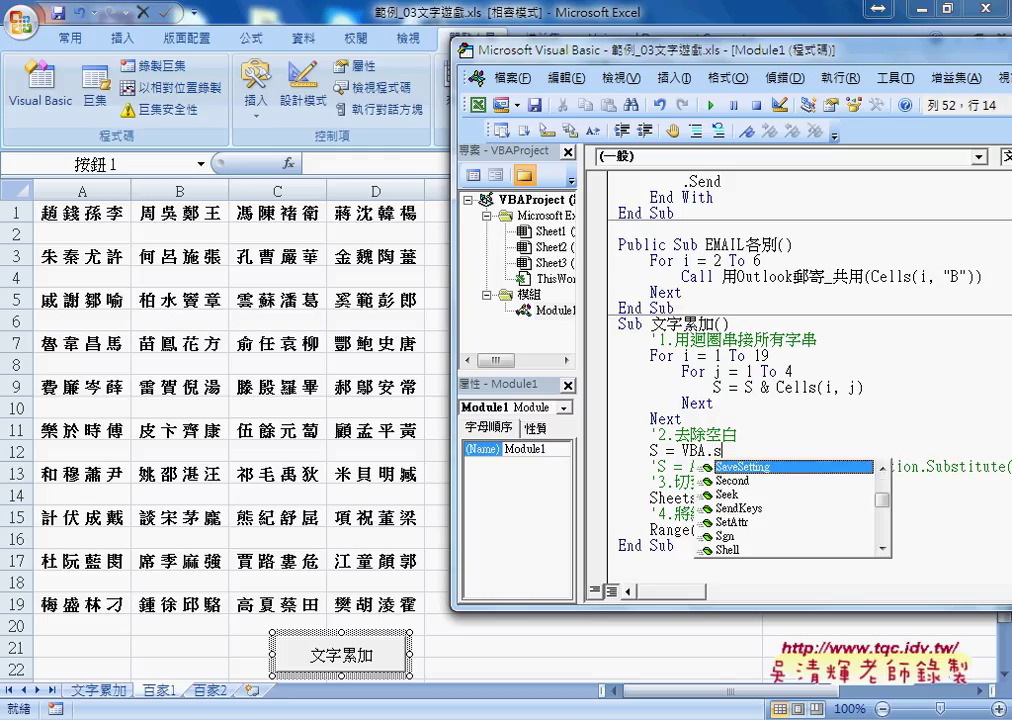
{"action": "type", "text": "s"}
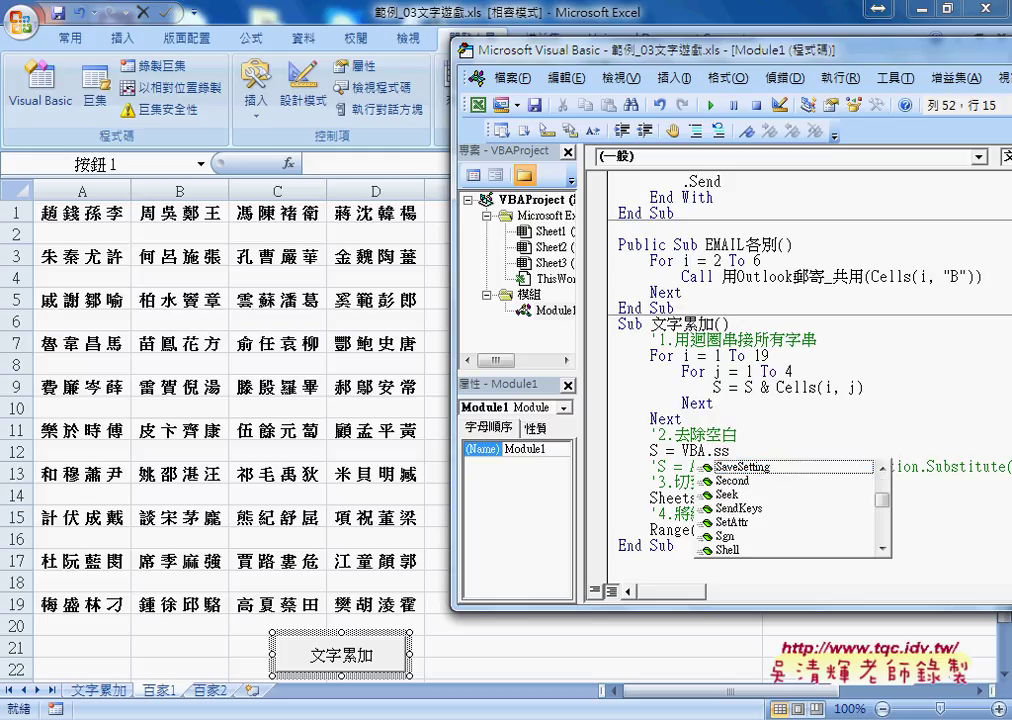
{"action": "key", "text": "BackSpace"}
{"action": "type", "text": "u"}
{"action": "key", "text": "BackSpace"}
{"action": "key", "text": "BackSpace"}
{"action": "type", "text": "replace"}
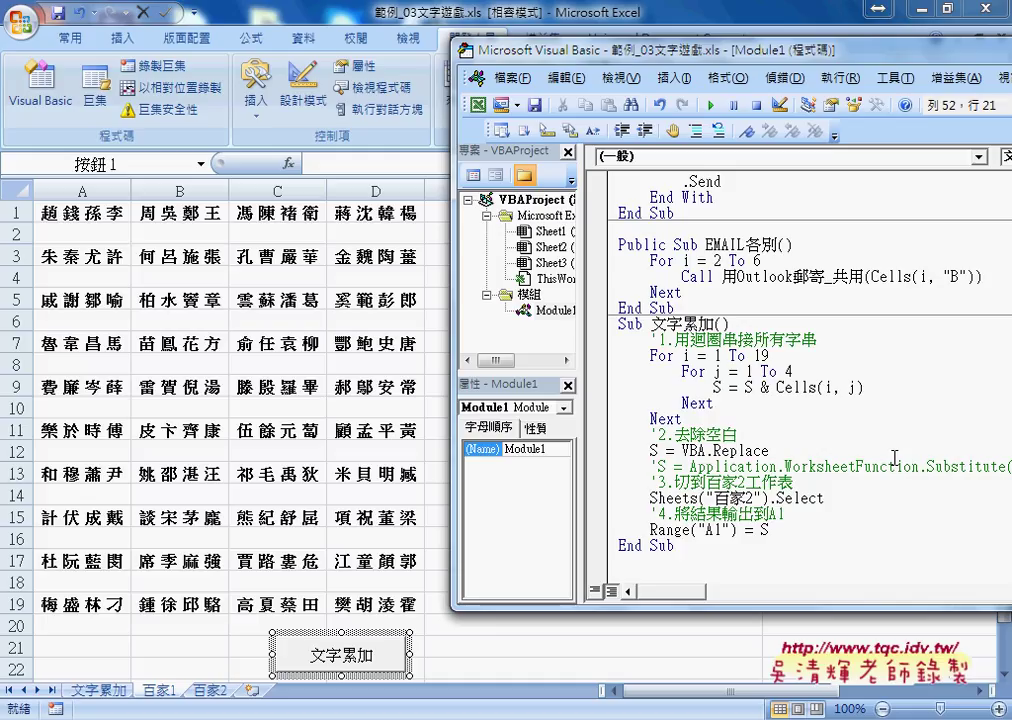
{"action": "key", "text": "BackSpace"}
{"action": "type", "text": "("}
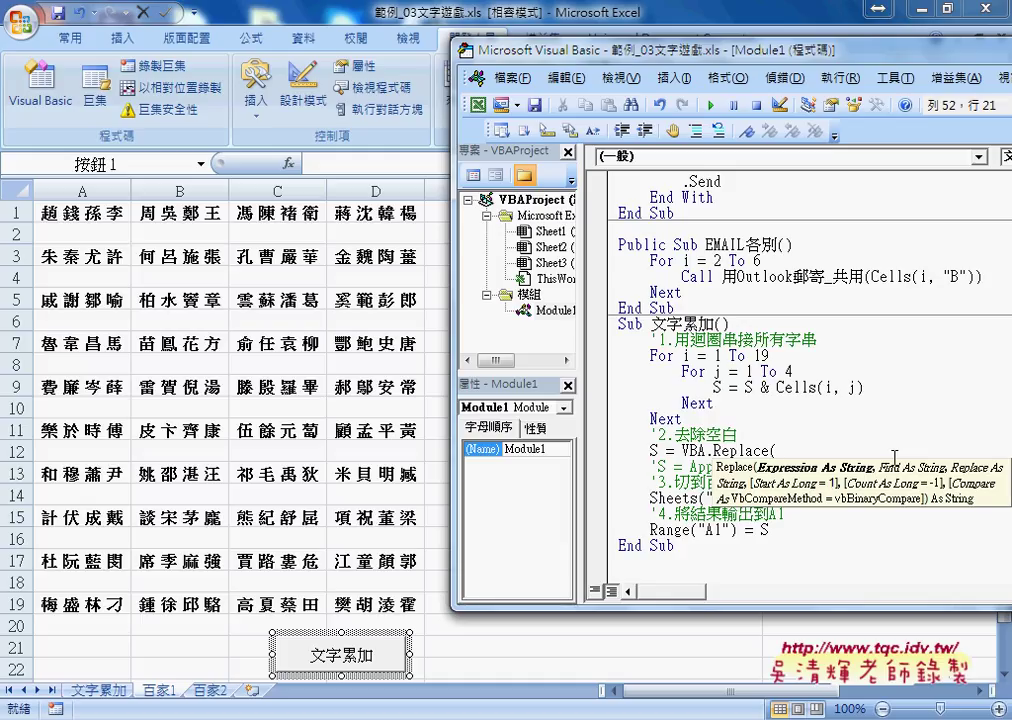
{"action": "type", "text": "S"}
{"action": "type", "text": ","}
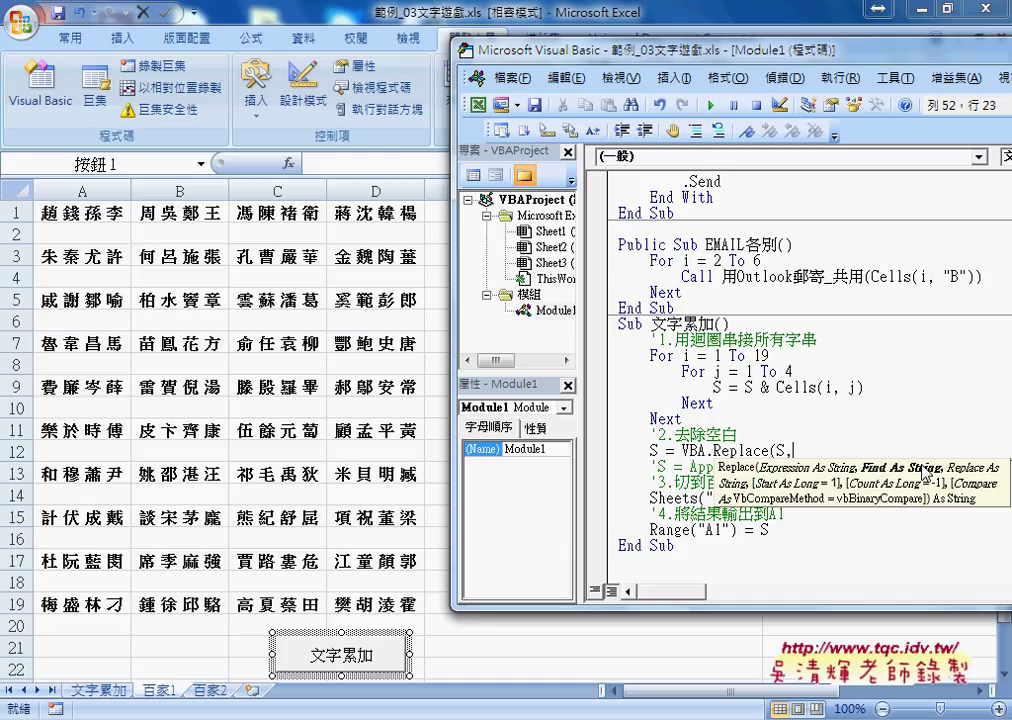
{"action": "type", "text": "\""}
{"action": "type", "text": " \","}
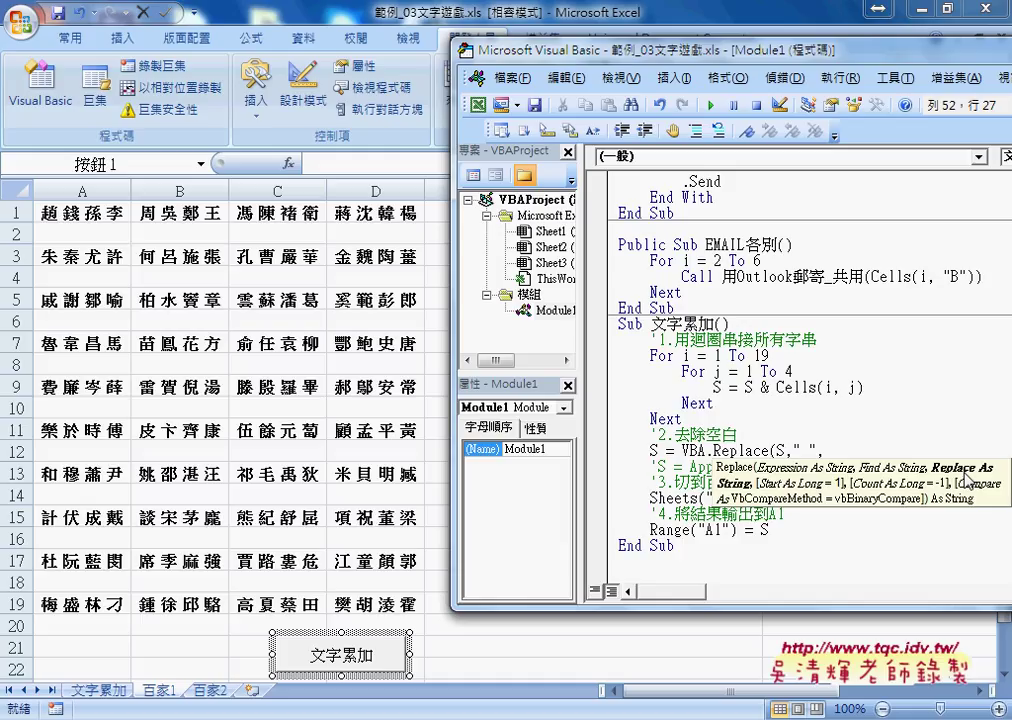
{"action": "type", "text": "\"\""}
{"action": "type", "text": ")"}
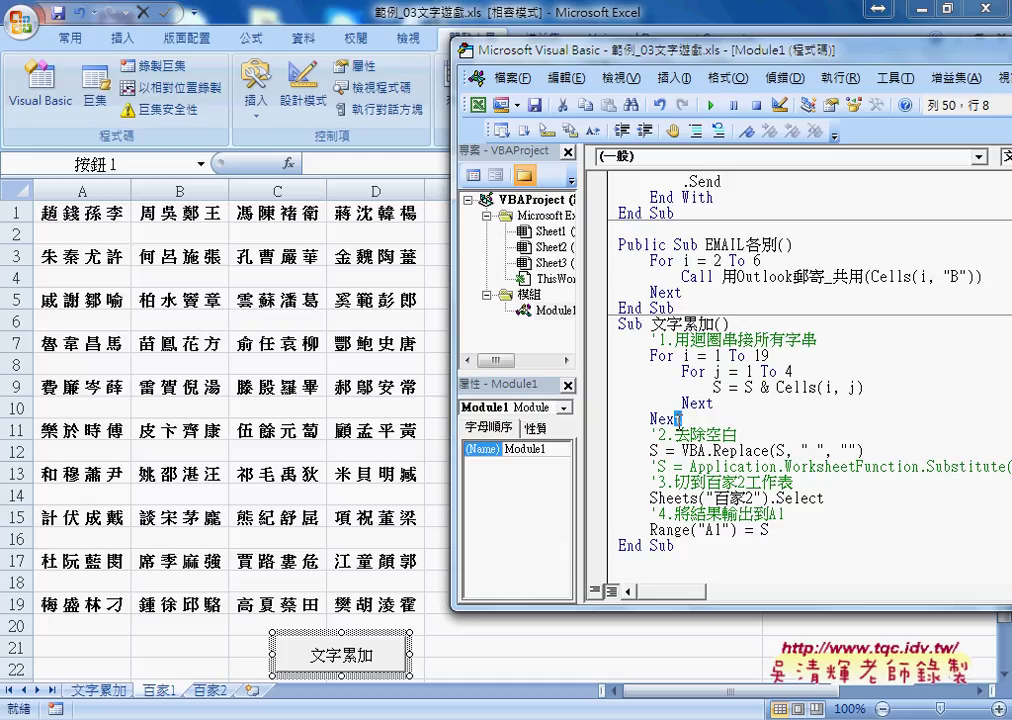
Highlight the joining loop, the VBA.Replace expression and Sheets("百家2") in the code, then view 百家2.
{"action": "left_click_drag", "start_coordinate": [616, 419], "coordinate": [616, 356]}
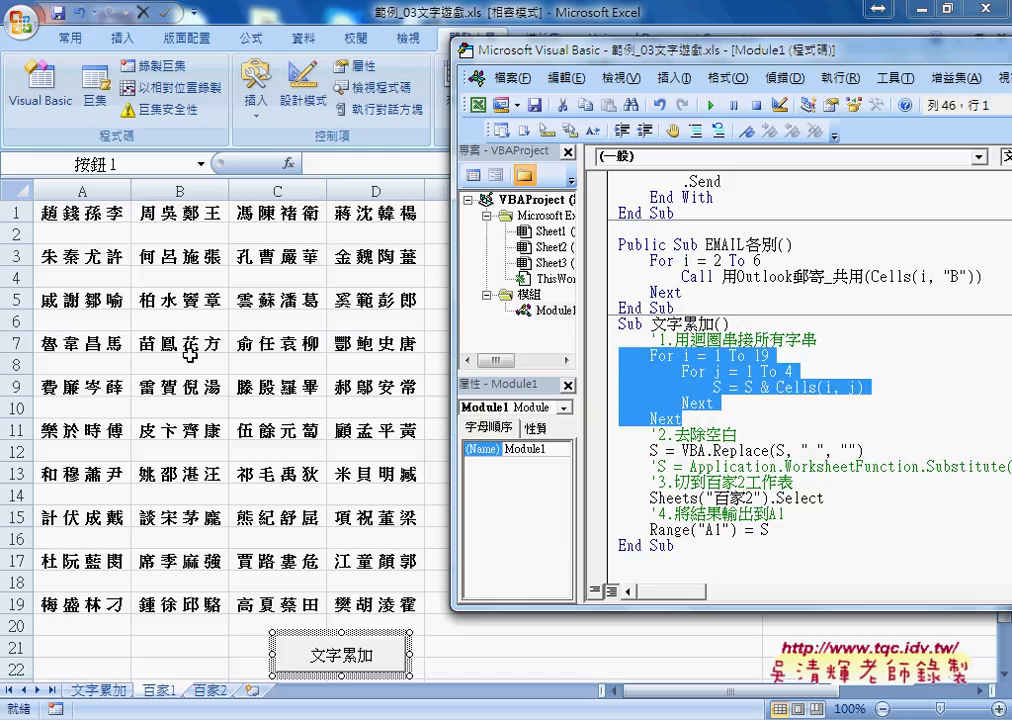
{"action": "left_click_drag", "start_coordinate": [864, 451], "coordinate": [680, 451]}
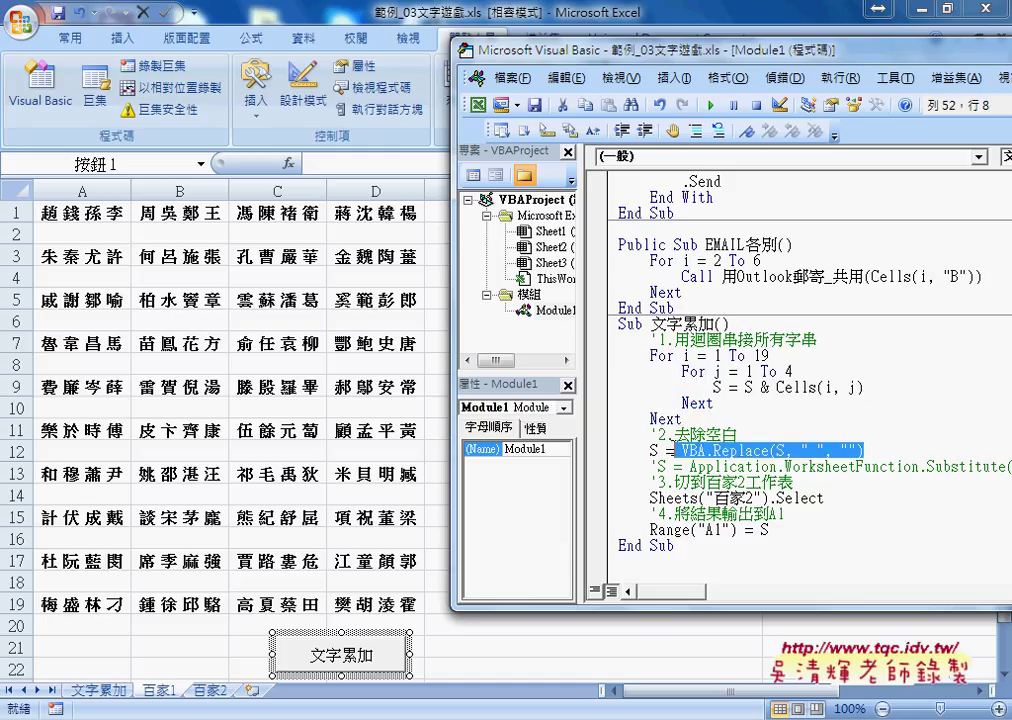
{"action": "key", "text": "shift+Right"}
{"action": "left_click", "coordinate": [652, 451]}
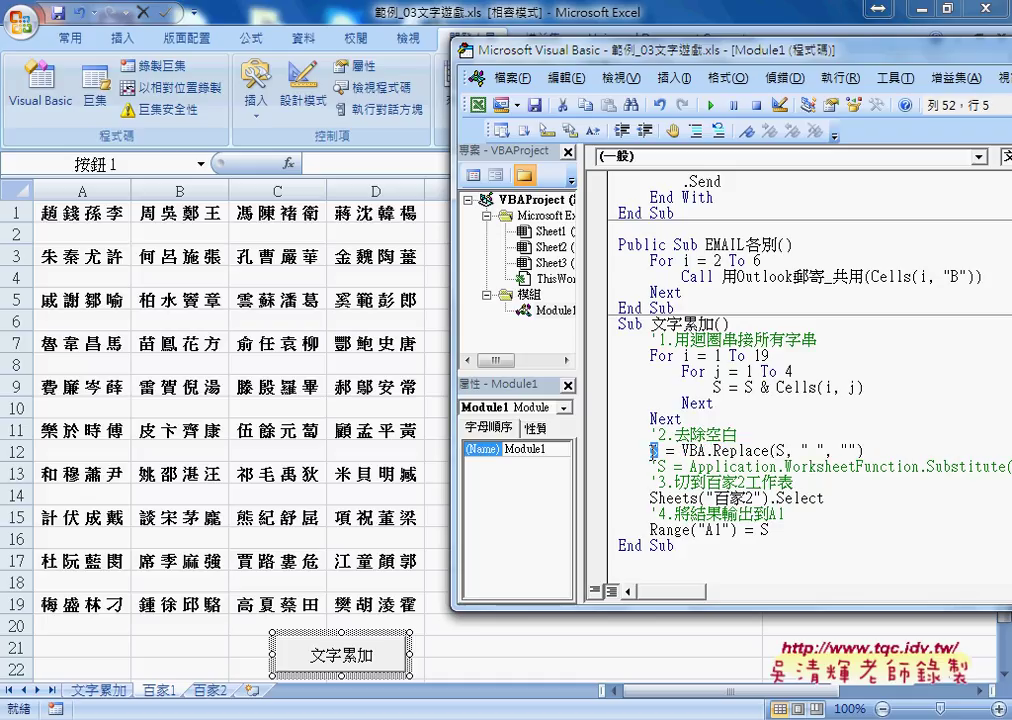
{"action": "left_click_drag", "start_coordinate": [681, 451], "coordinate": [867, 455]}
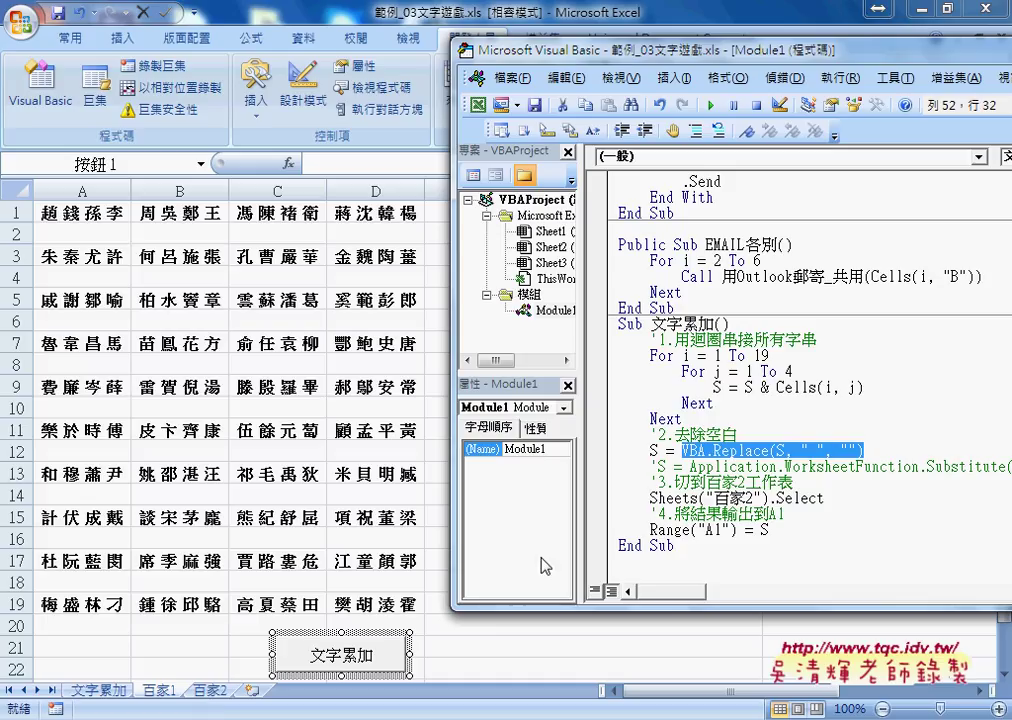
{"action": "double_click", "coordinate": [672, 498]}
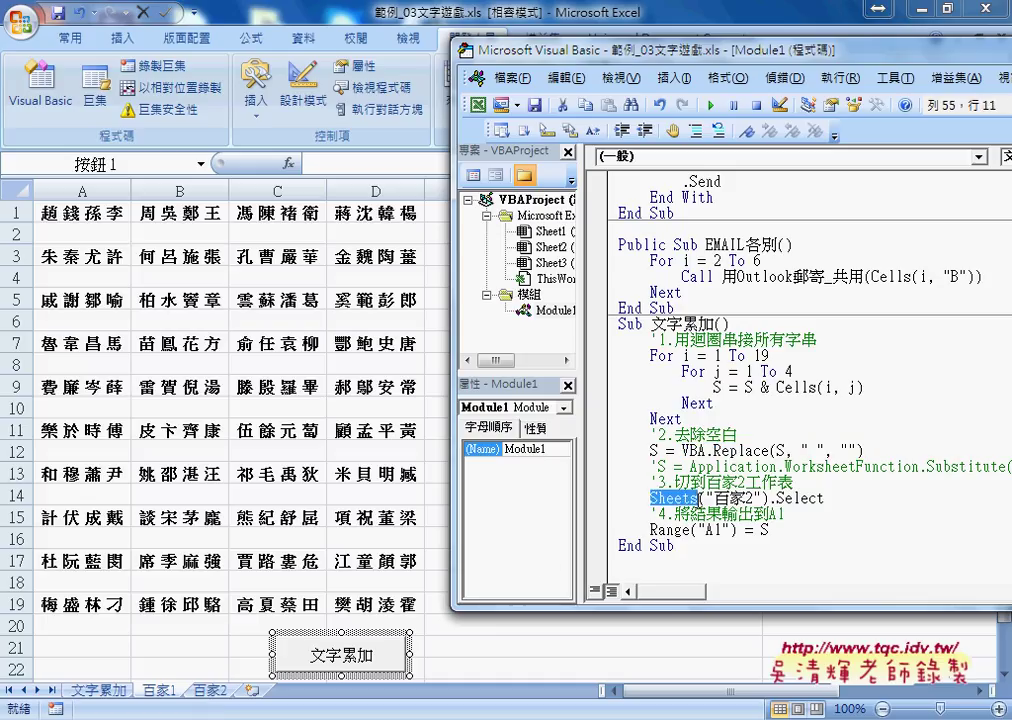
{"action": "mouse_move", "coordinate": [705, 498]}
{"action": "left_mouse_down"}
{"action": "mouse_move", "coordinate": [823, 498]}
{"action": "mouse_move", "coordinate": [775, 510]}
{"action": "left_mouse_up"}
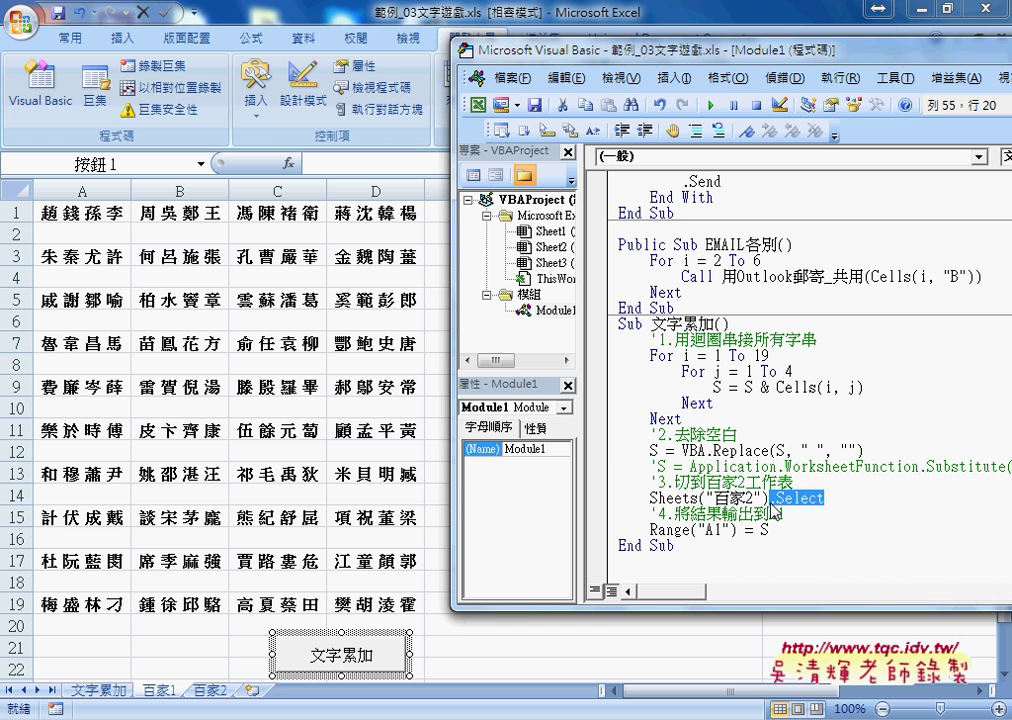
{"action": "left_click", "coordinate": [651, 451]}
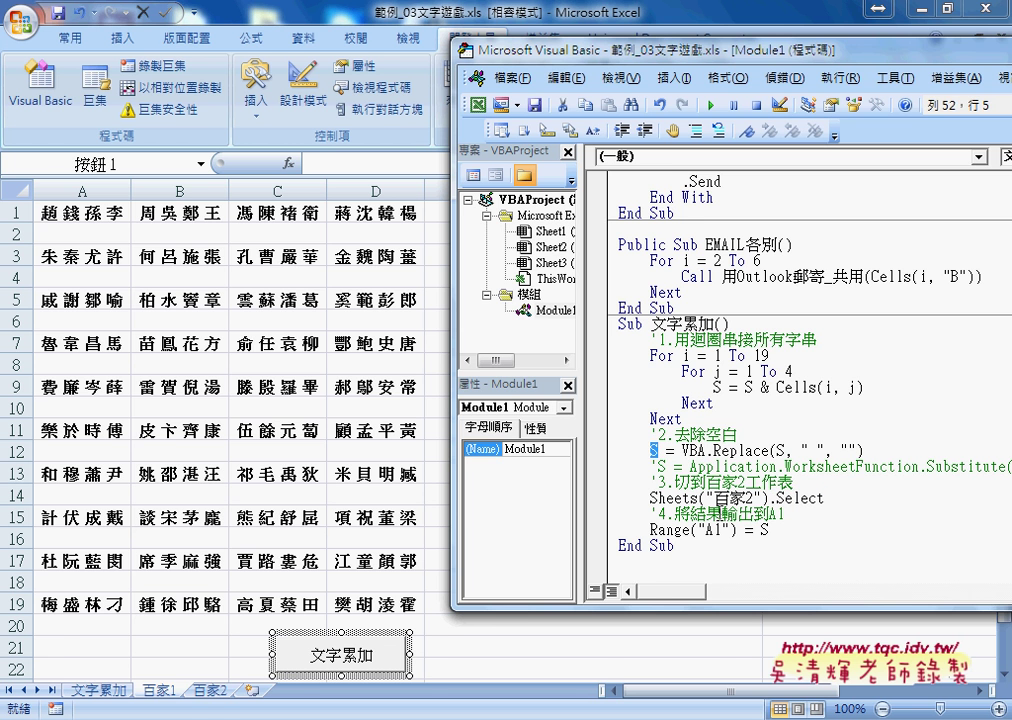
{"action": "left_click", "coordinate": [212, 690]}
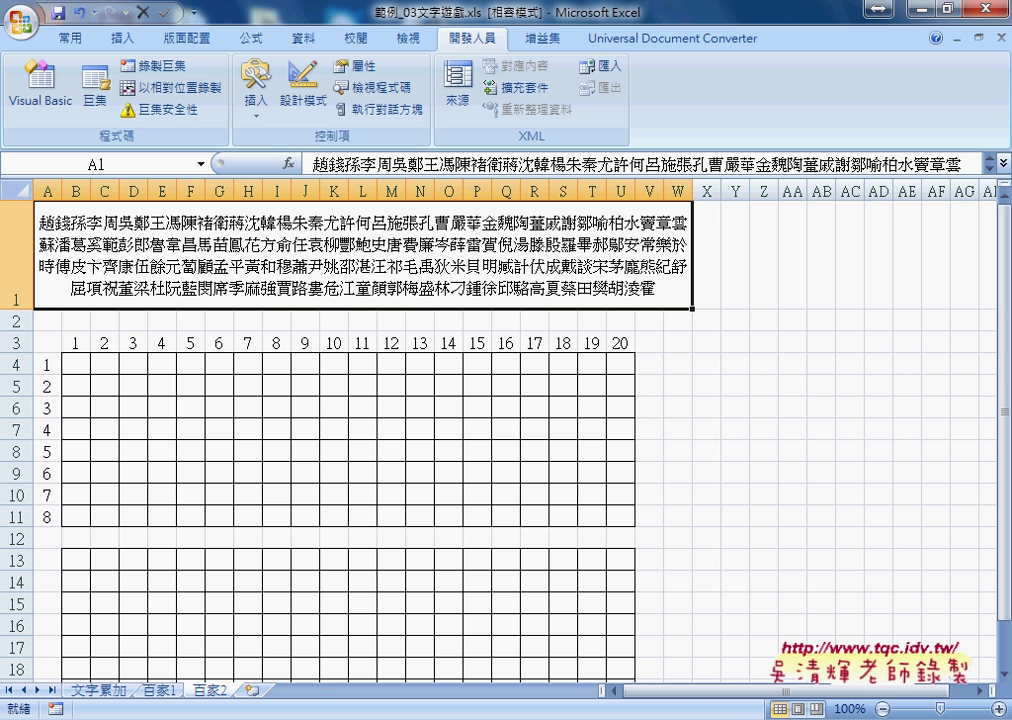
Clear 百家2's A1, rerun the 文字累加 macro, and clear the joined result again.
{"action": "key", "text": "Delete"}
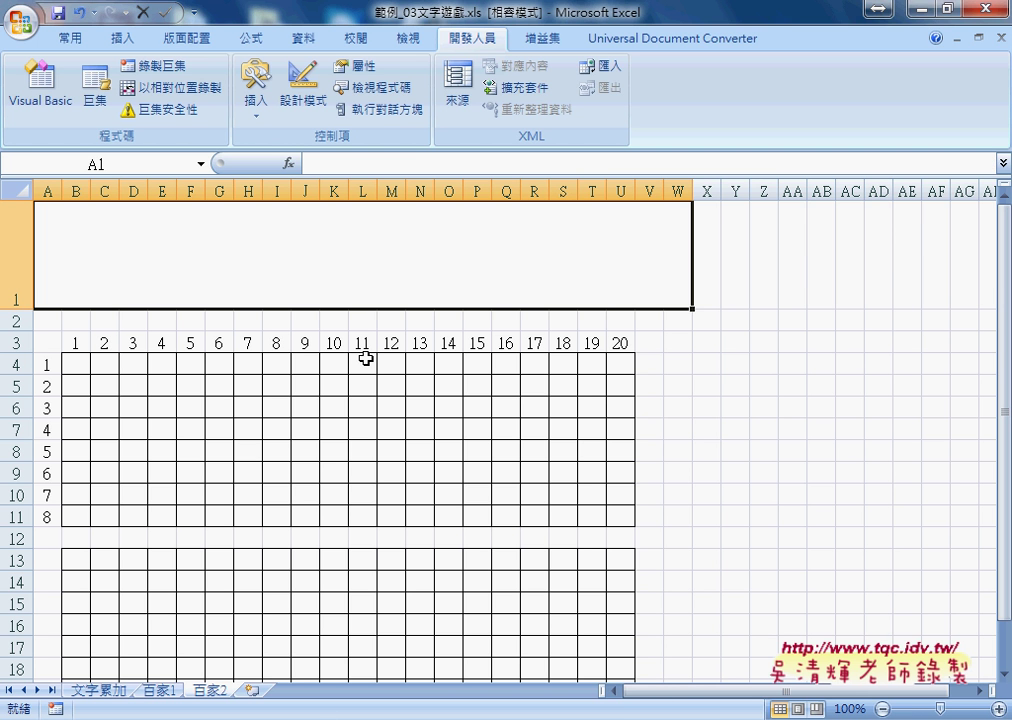
{"action": "left_click", "coordinate": [546, 650]}
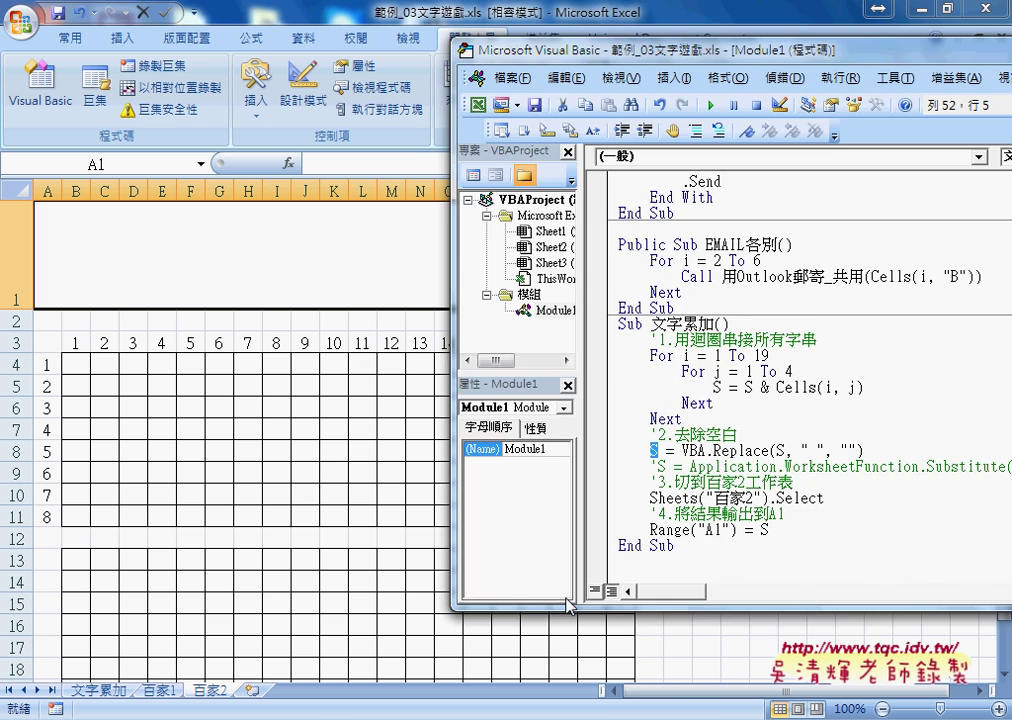
{"action": "left_click", "coordinate": [685, 403]}
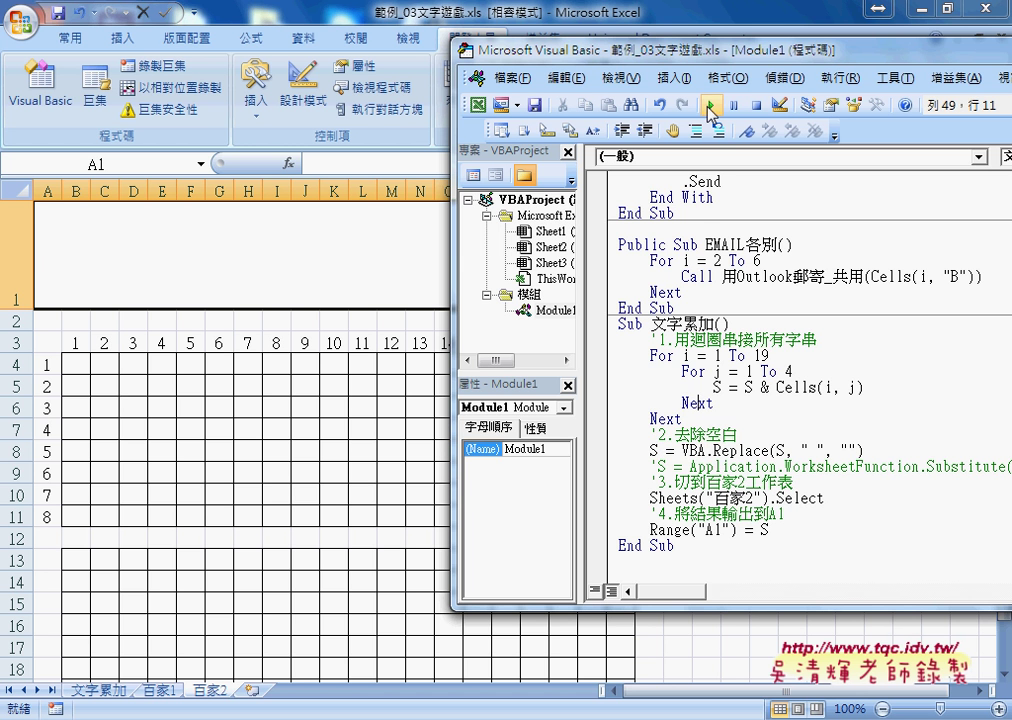
{"action": "left_click", "coordinate": [157, 690]}
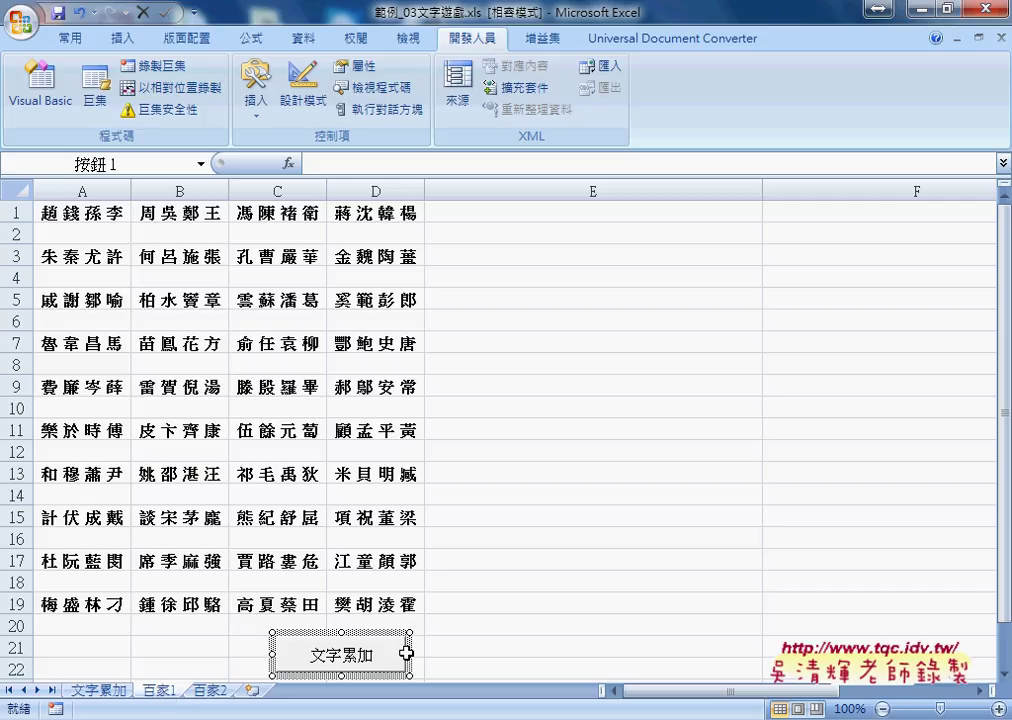
{"action": "left_click", "coordinate": [505, 628]}
{"action": "left_click", "coordinate": [356, 657]}
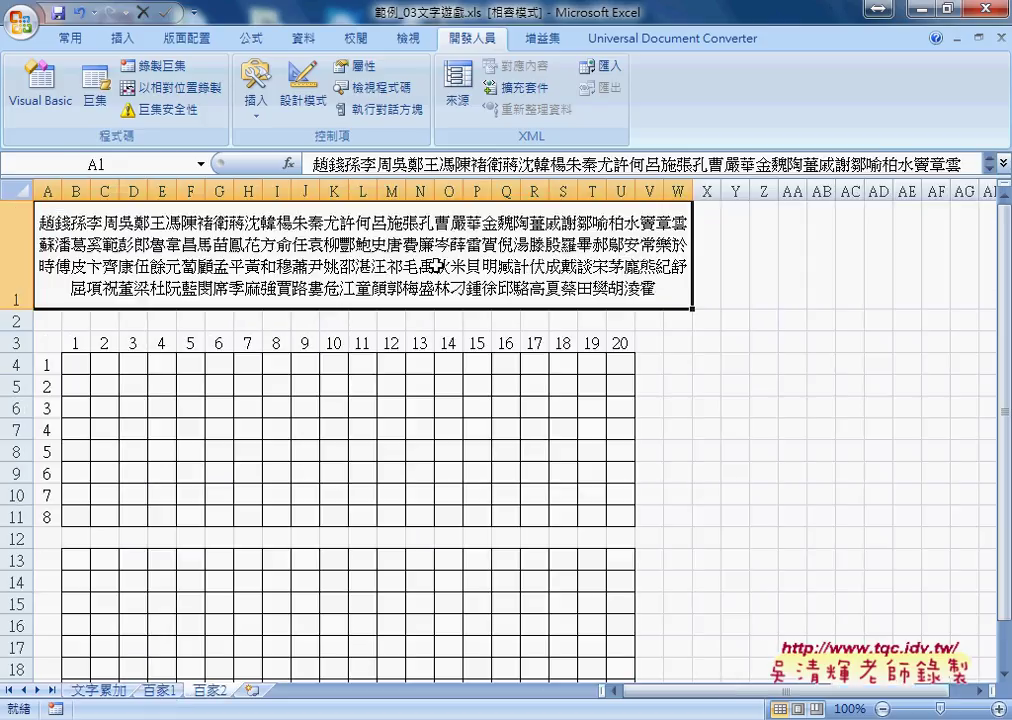
{"action": "key", "text": "Delete"}
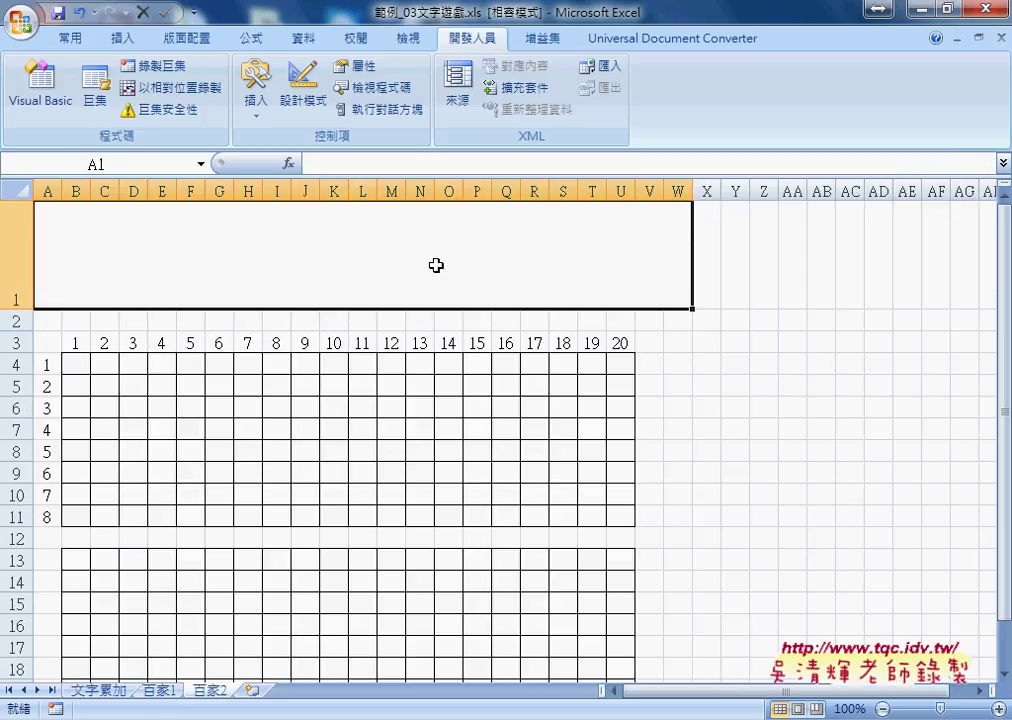
{"action": "left_click", "coordinate": [156, 688]}
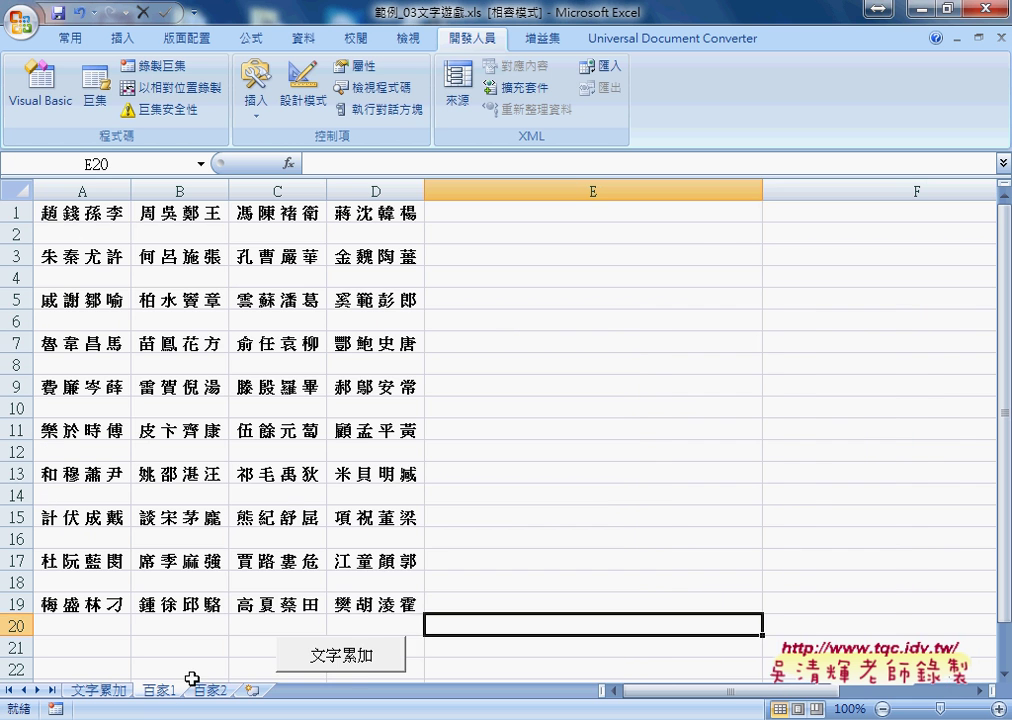
Open the 文字累加 button's macro code through 指定巨集 and 編輯.
{"action": "right_click", "coordinate": [360, 662]}
{"action": "left_click", "coordinate": [429, 612]}
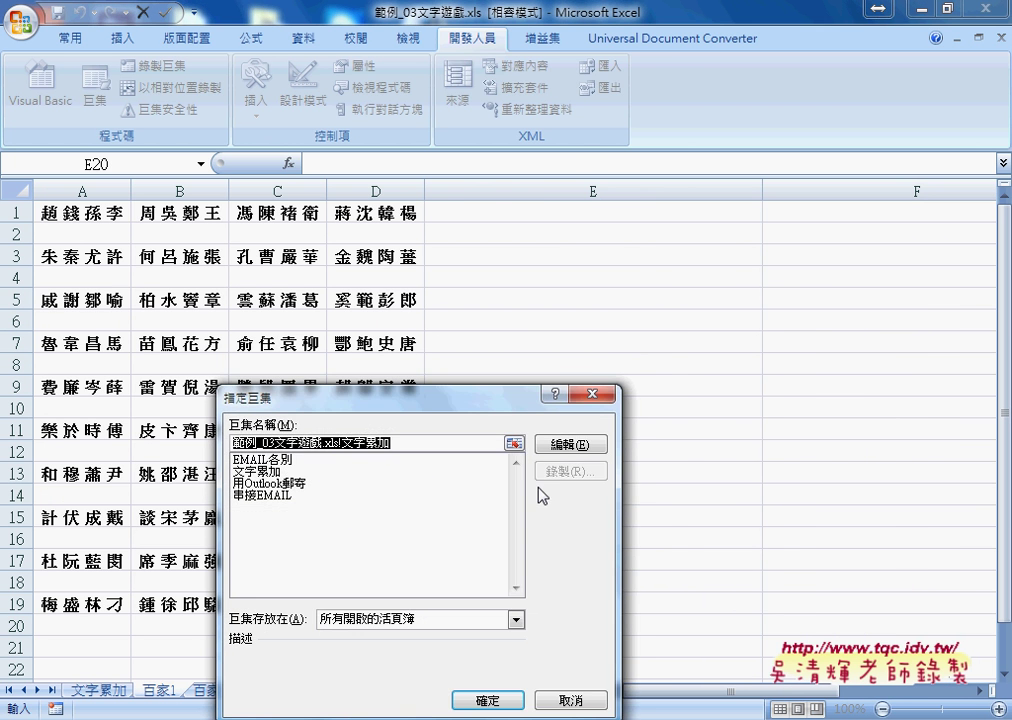
{"action": "left_click", "coordinate": [570, 444]}
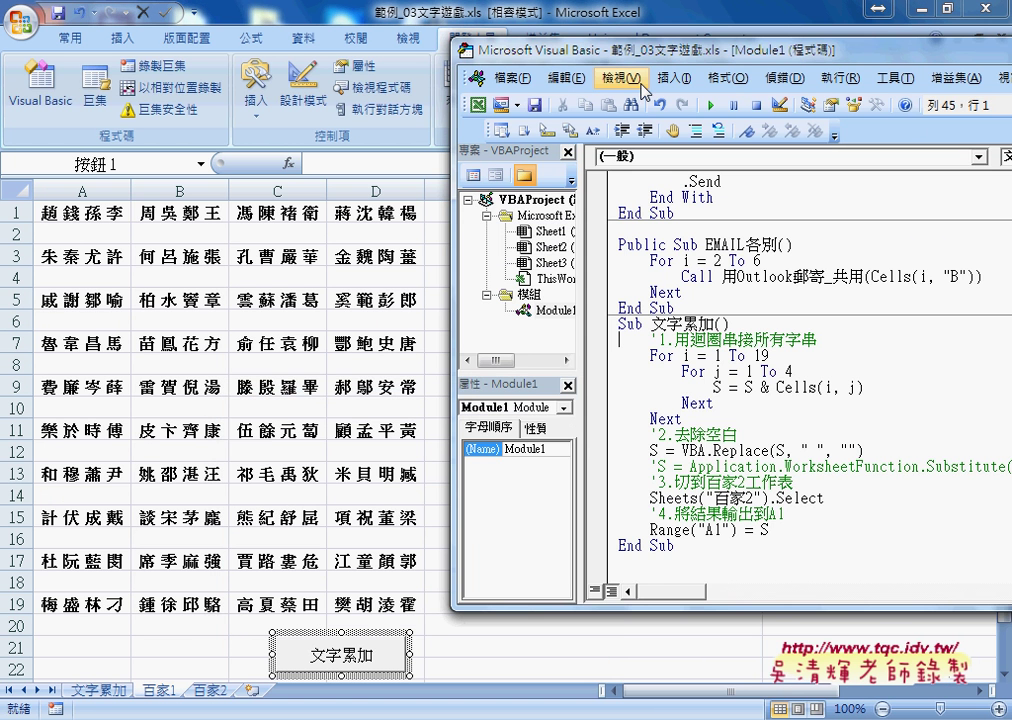
Comment out the S = VBA.Replace line and uncomment the Substitute line below it.
{"action": "left_click_drag", "start_coordinate": [640, 50], "coordinate": [243, 57]}
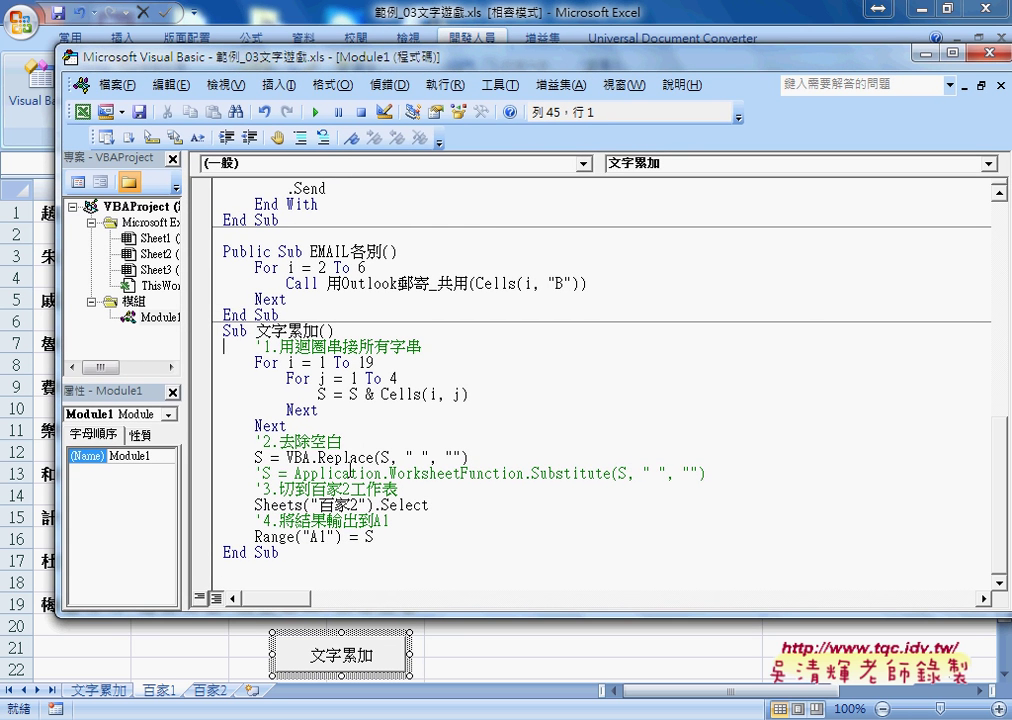
{"action": "left_click", "coordinate": [256, 473]}
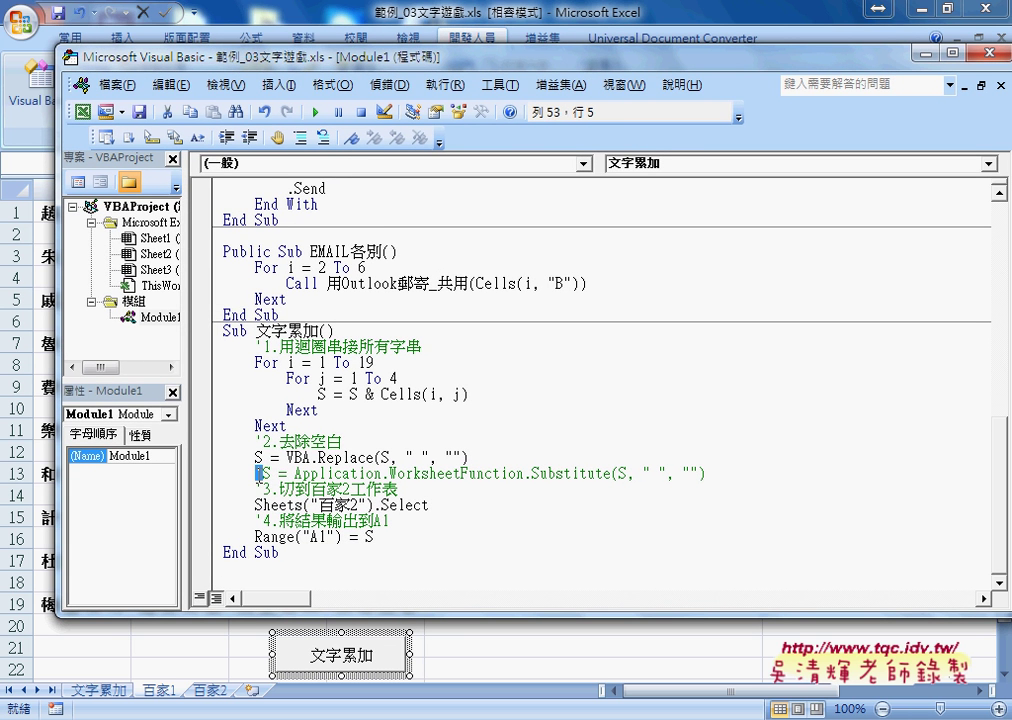
{"action": "left_click", "coordinate": [250, 458]}
{"action": "key", "text": "Right"}
{"action": "type", "text": "'"}
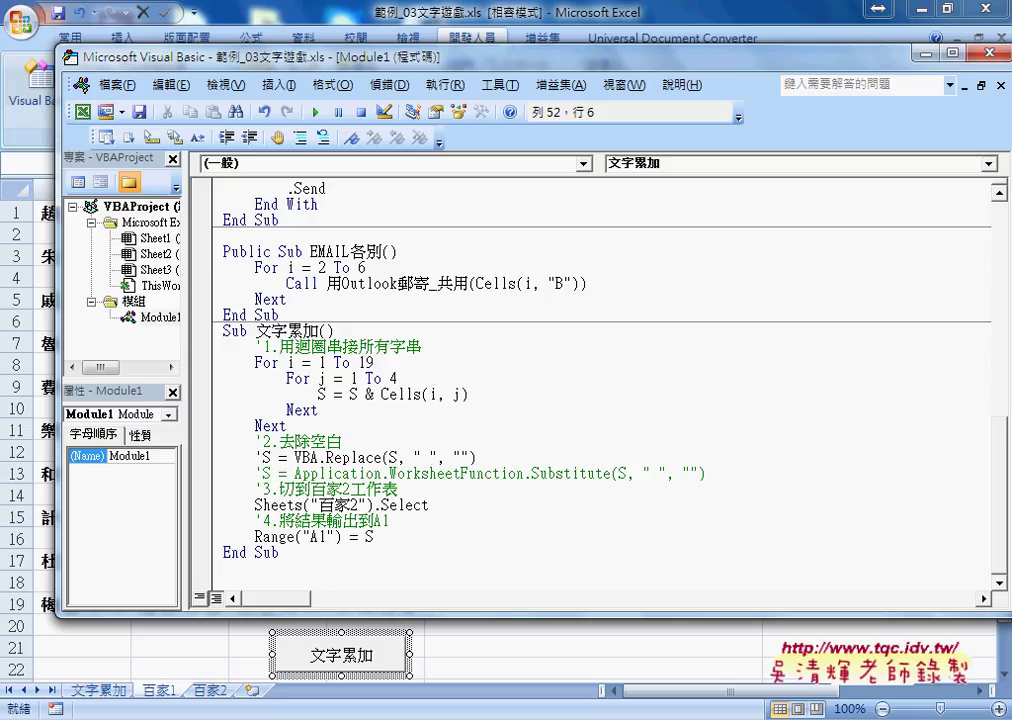
{"action": "key", "text": "Down"}
{"action": "key", "text": "BackSpace"}
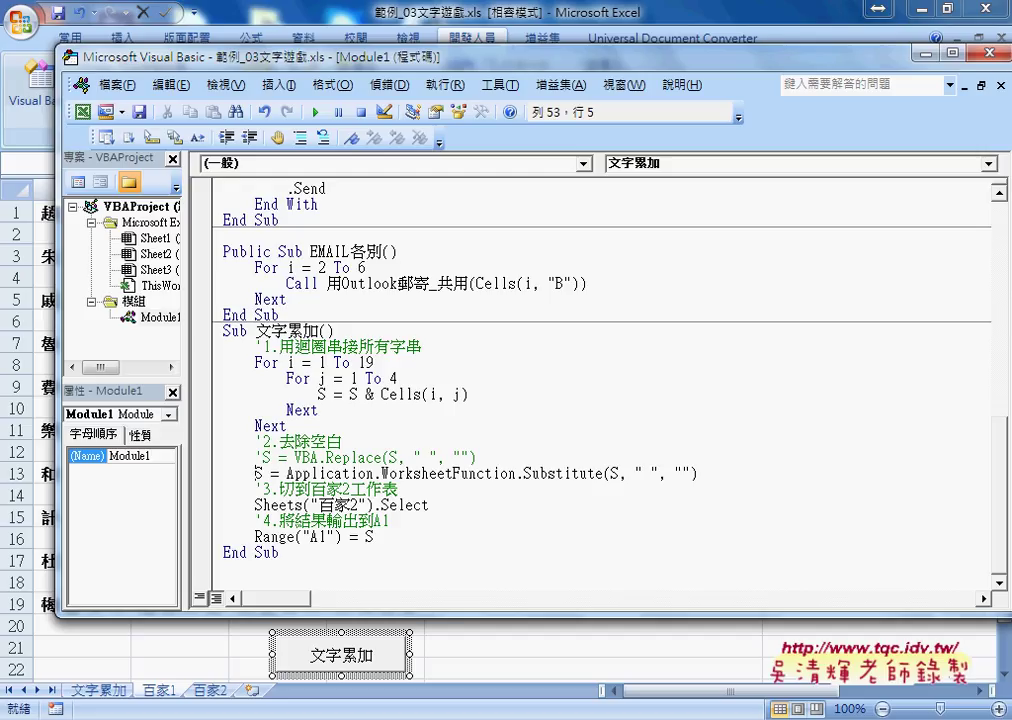
Delete the Application.WorksheetFunction. prefix so the line reads S = Substitute(S, " ", "").
{"action": "left_click_drag", "start_coordinate": [286, 473], "coordinate": [522, 471]}
{"action": "key", "text": "ctrl+c"}
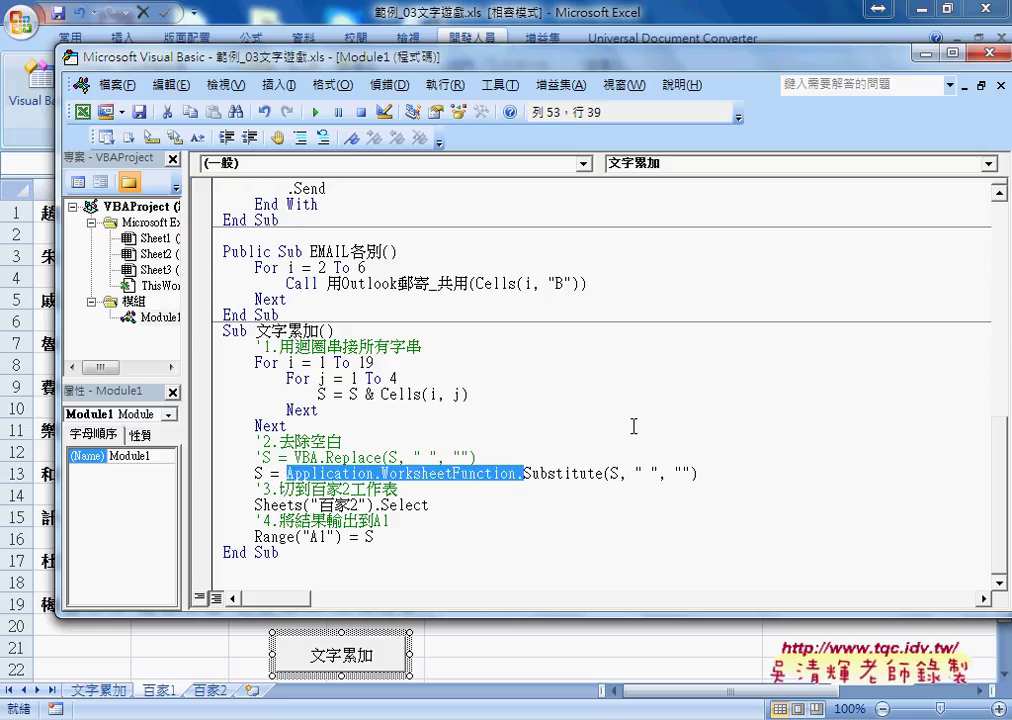
{"action": "key", "text": "Delete"}
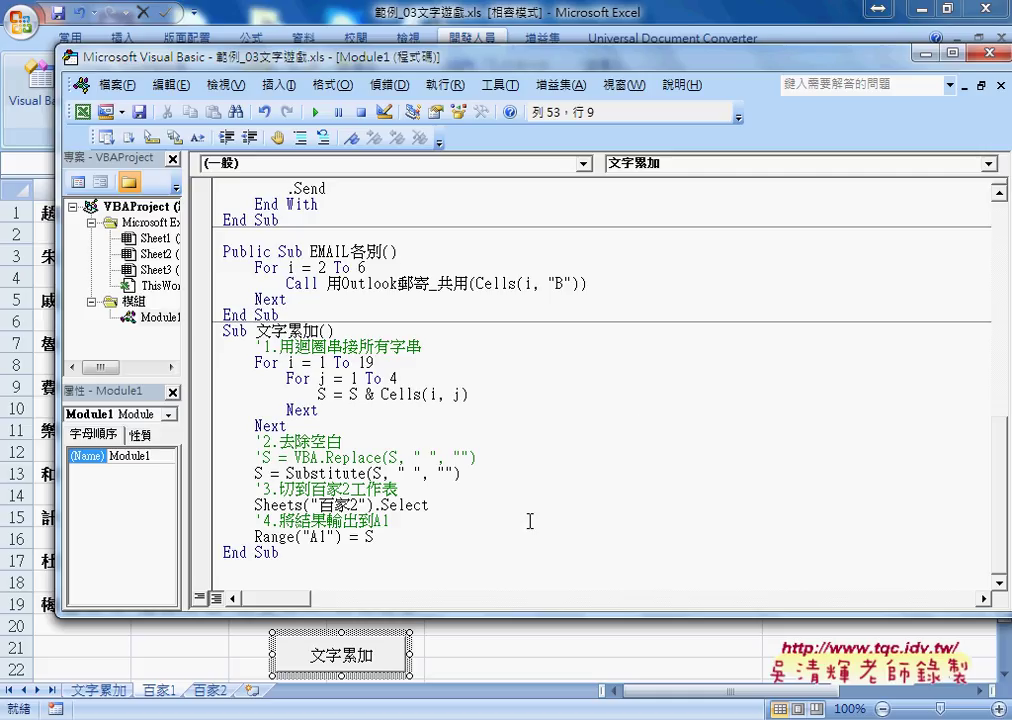
{"action": "left_click", "coordinate": [400, 520]}
{"action": "left_click_drag", "start_coordinate": [287, 474], "coordinate": [367, 474]}
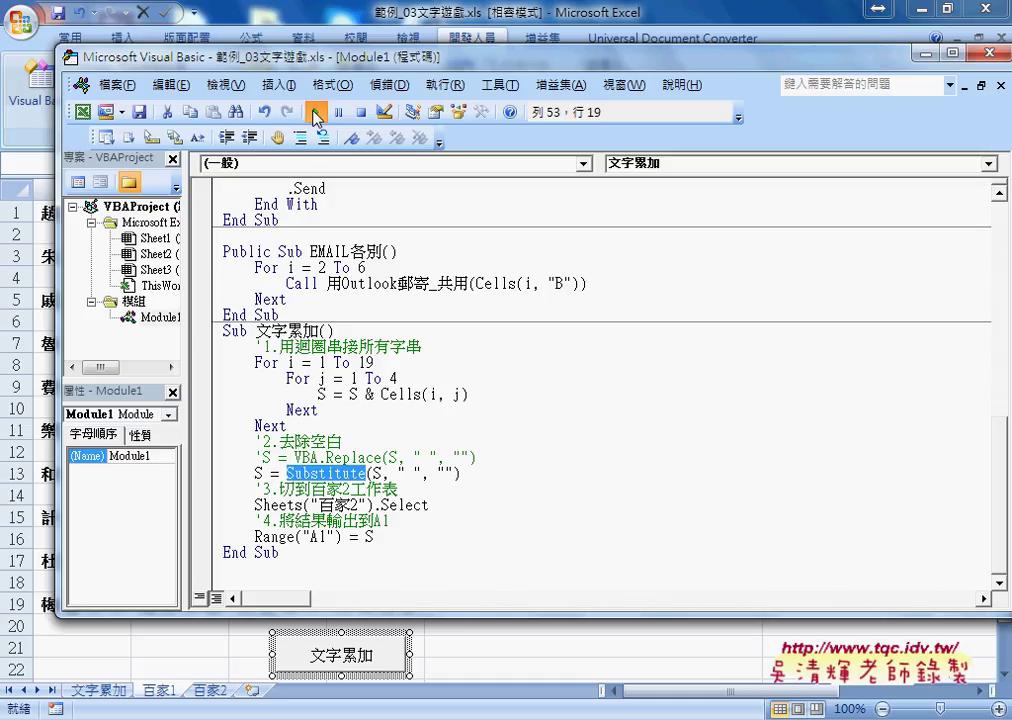
Run the macro, dismiss the 'Sub or Function not defined' error, and restore Application.WorksheetFunction. before Substitute.
{"action": "left_click", "coordinate": [315, 117]}
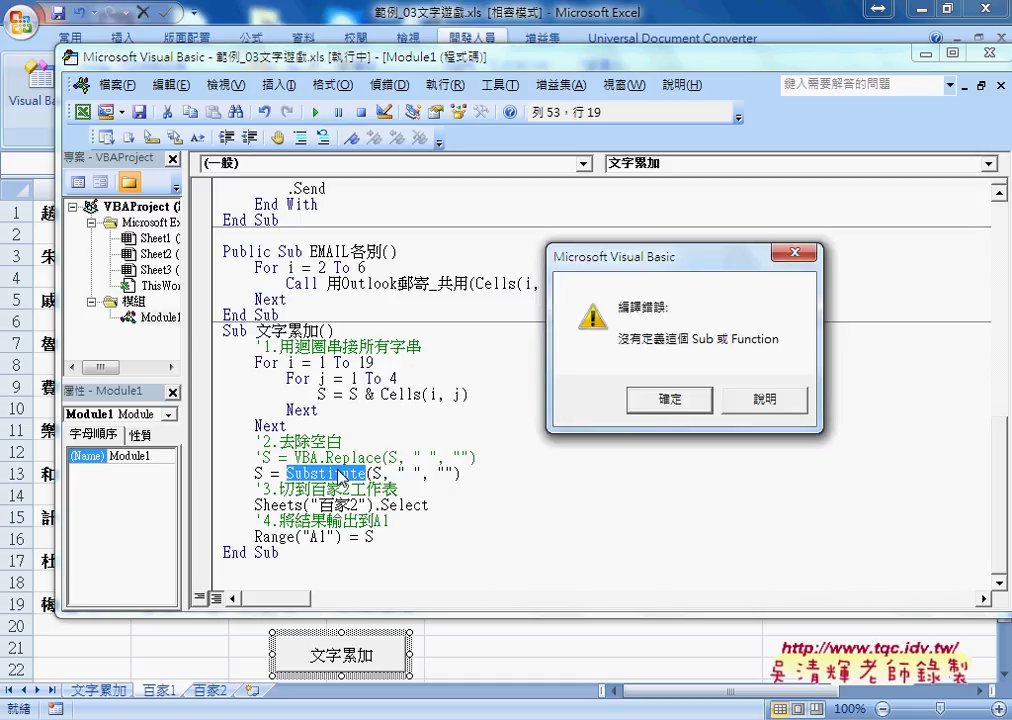
{"action": "left_click", "coordinate": [669, 400]}
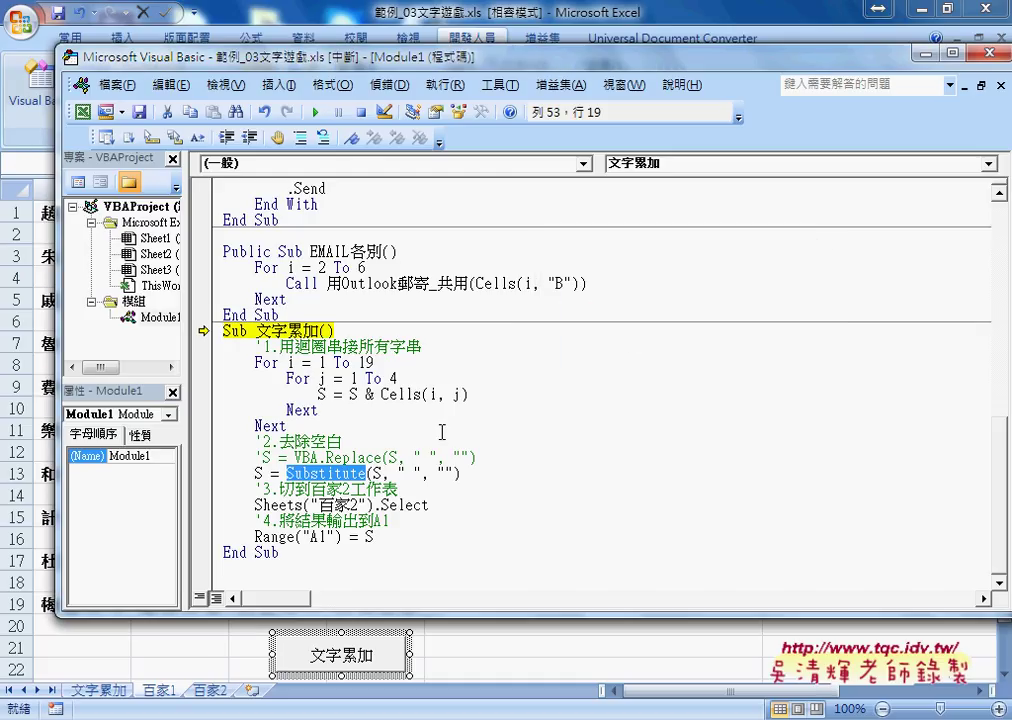
{"action": "left_click", "coordinate": [286, 473]}
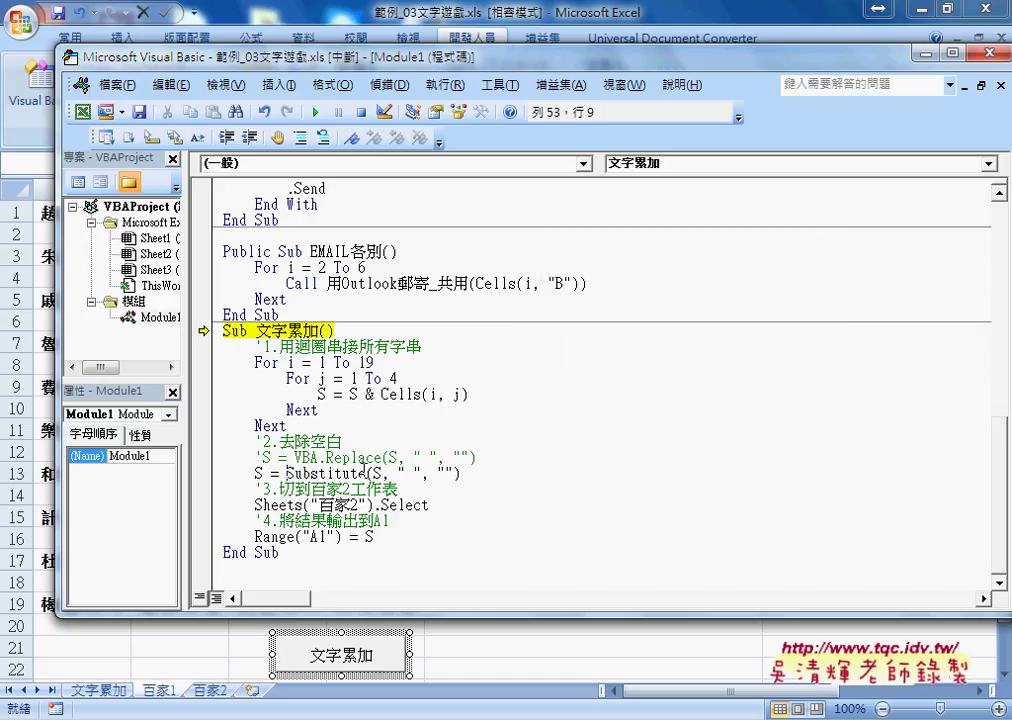
{"action": "key", "text": "ctrl+v"}
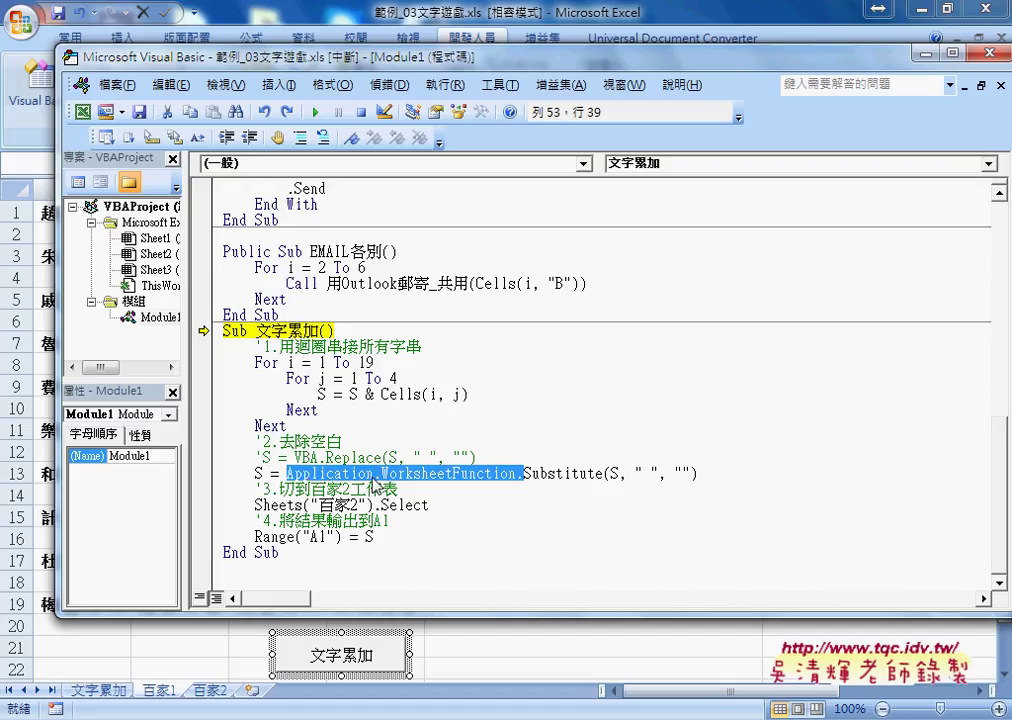
Retype the call as WorksheetFunction.Substitute(S," ","") using IntelliSense.
{"action": "left_click_drag", "start_coordinate": [518, 473], "coordinate": [732, 472]}
{"action": "type", "text": "."}
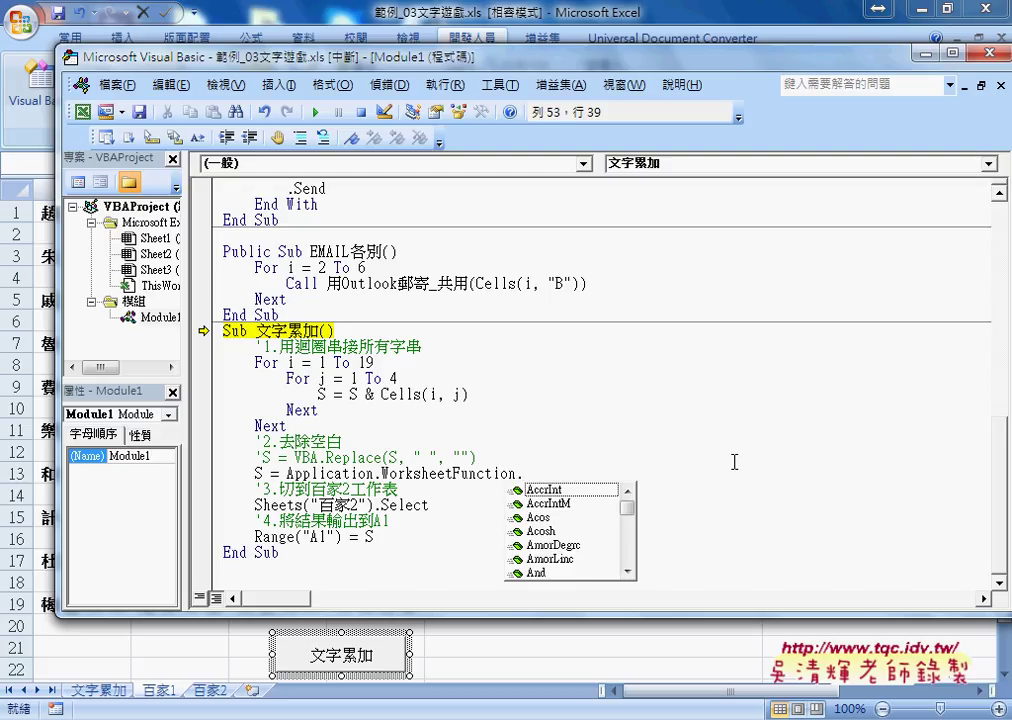
{"action": "type", "text": "substitute"}
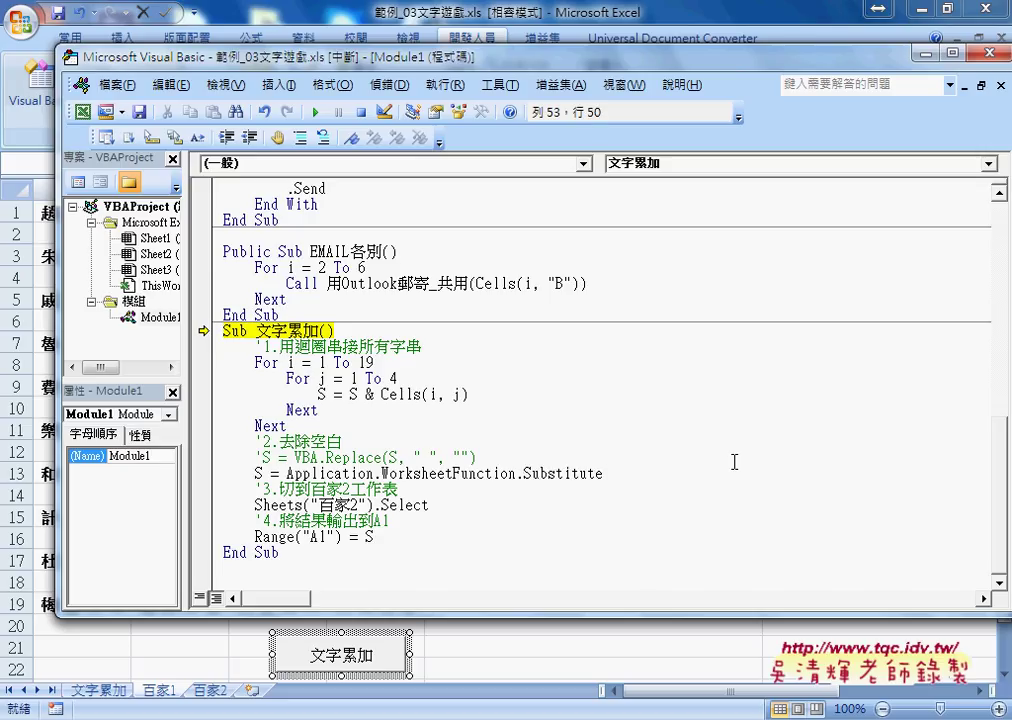
{"action": "type", "text": "("}
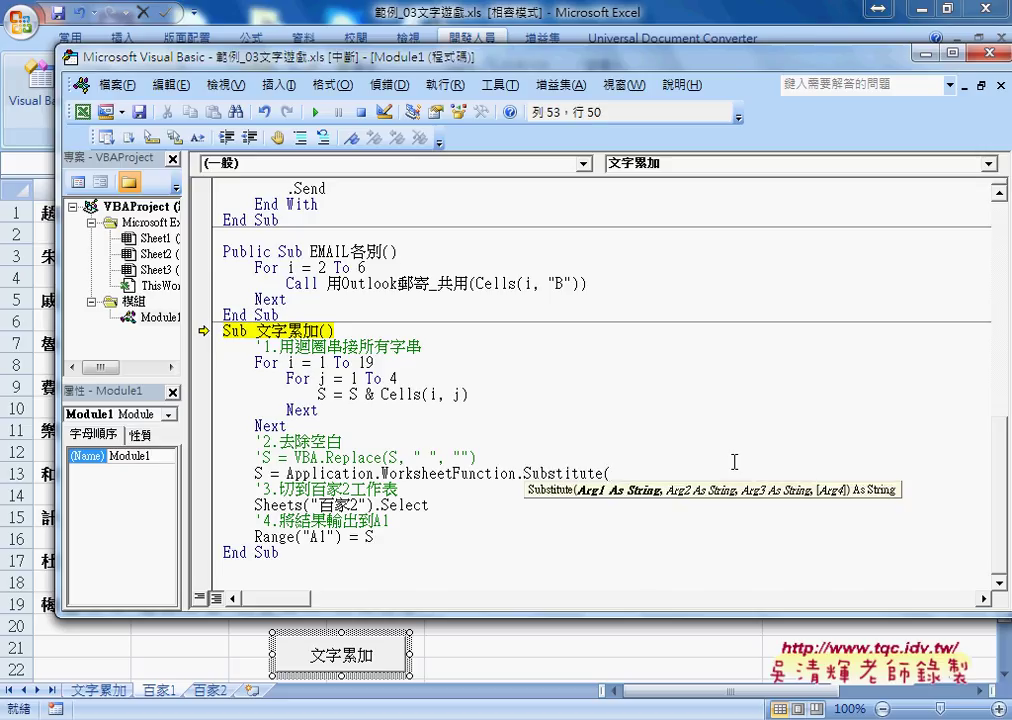
{"action": "type", "text": "S"}
{"action": "type", "text": ",\" "}
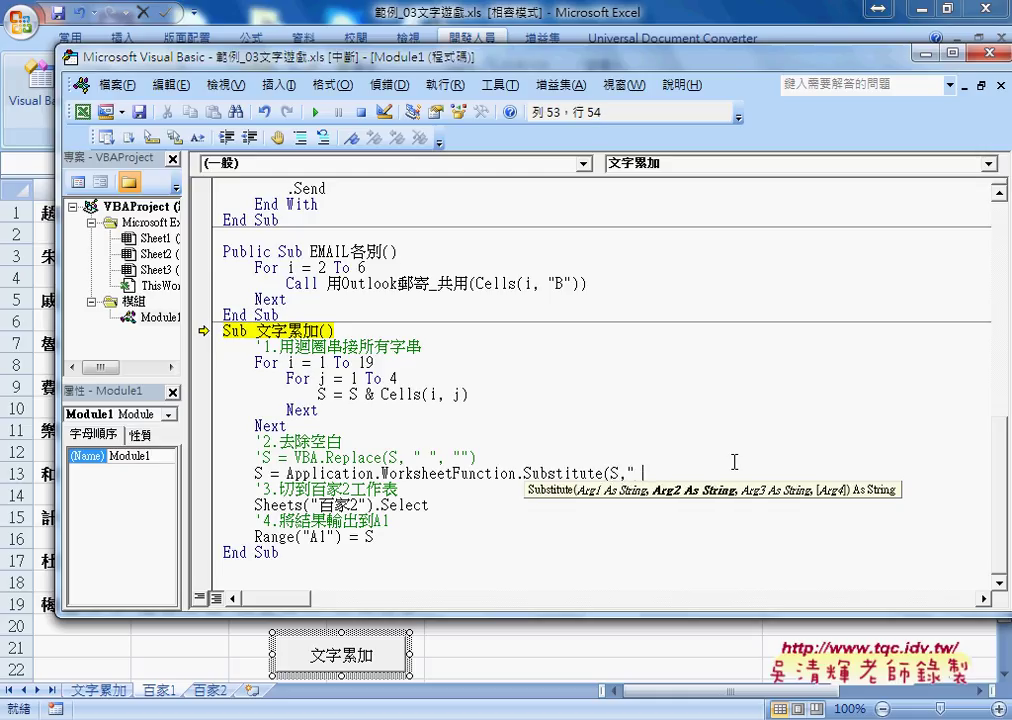
{"action": "type", "text": "\",\""}
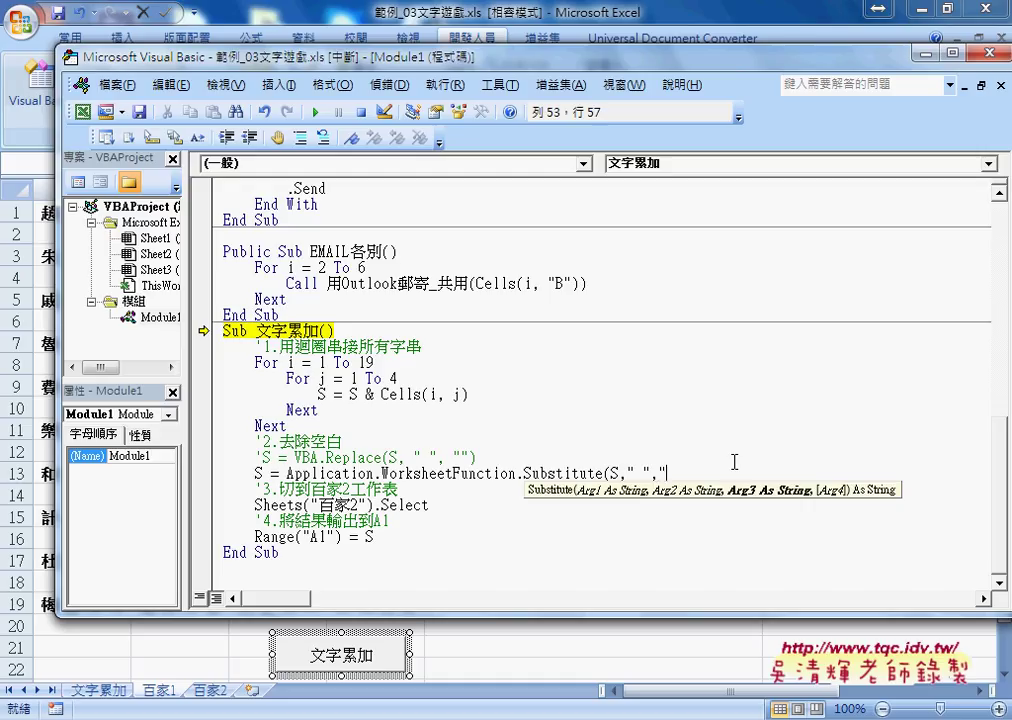
{"action": "type", "text": "\")"}
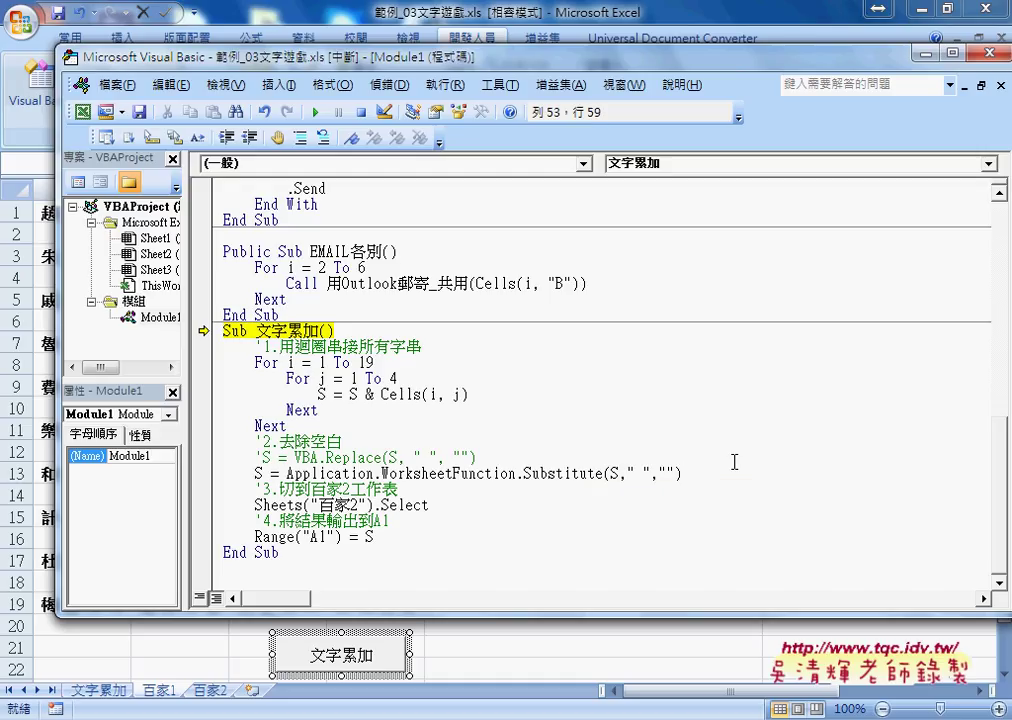
{"action": "left_click", "coordinate": [727, 489]}
Compare the Substitute and Replace lines, then resume the macro to fill 百家2 cell A1.
{"action": "left_click_drag", "start_coordinate": [698, 473], "coordinate": [287, 473]}
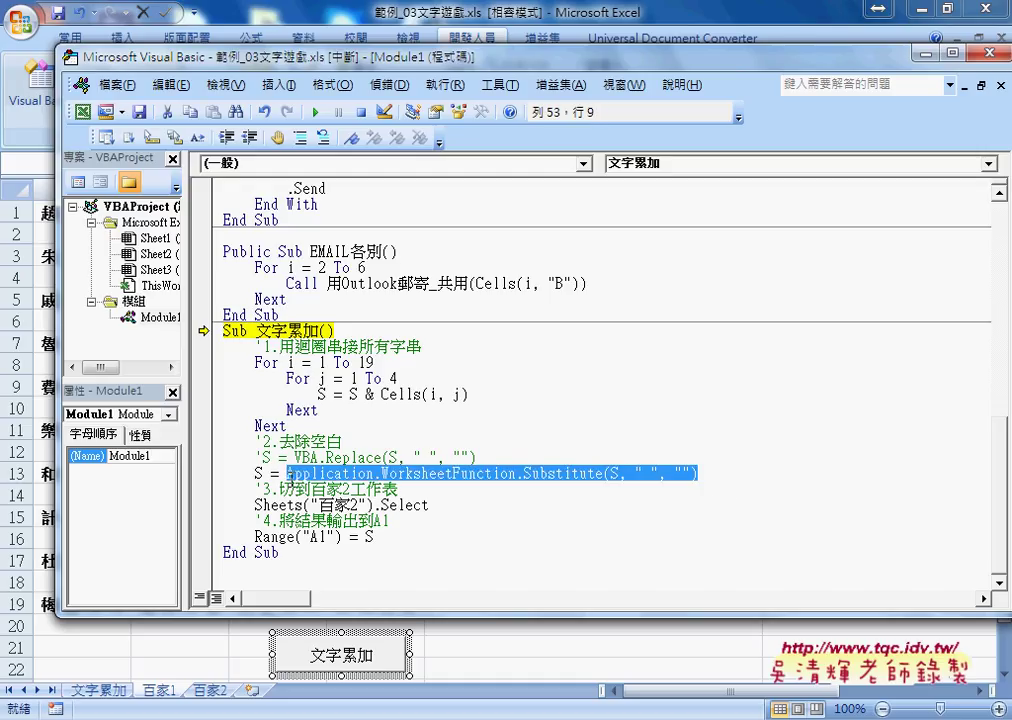
{"action": "left_click", "coordinate": [320, 457]}
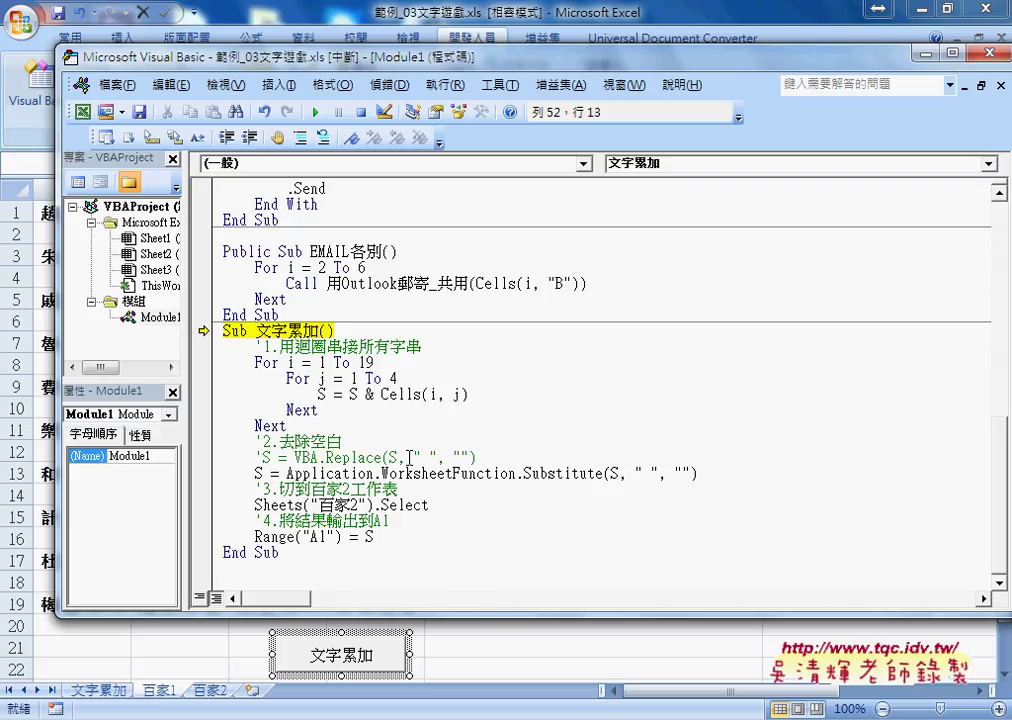
{"action": "left_click_drag", "start_coordinate": [524, 473], "coordinate": [717, 478]}
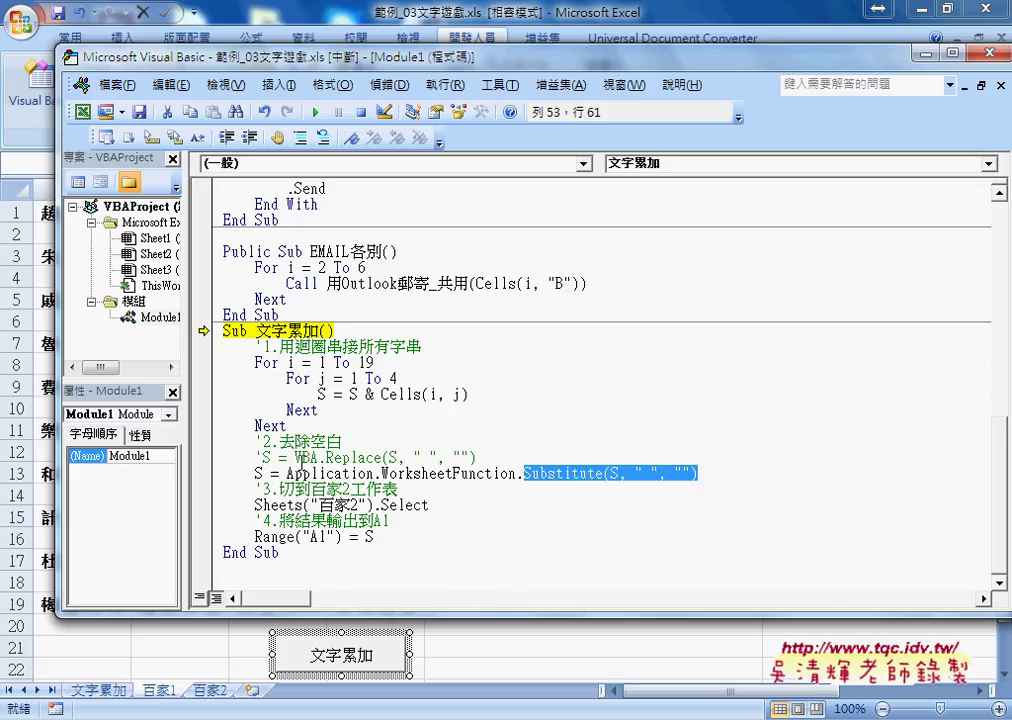
{"action": "left_click", "coordinate": [303, 457]}
{"action": "mouse_move", "coordinate": [323, 457]}
{"action": "left_mouse_down"}
{"action": "mouse_move", "coordinate": [477, 457]}
{"action": "mouse_move", "coordinate": [286, 475]}
{"action": "left_mouse_up"}
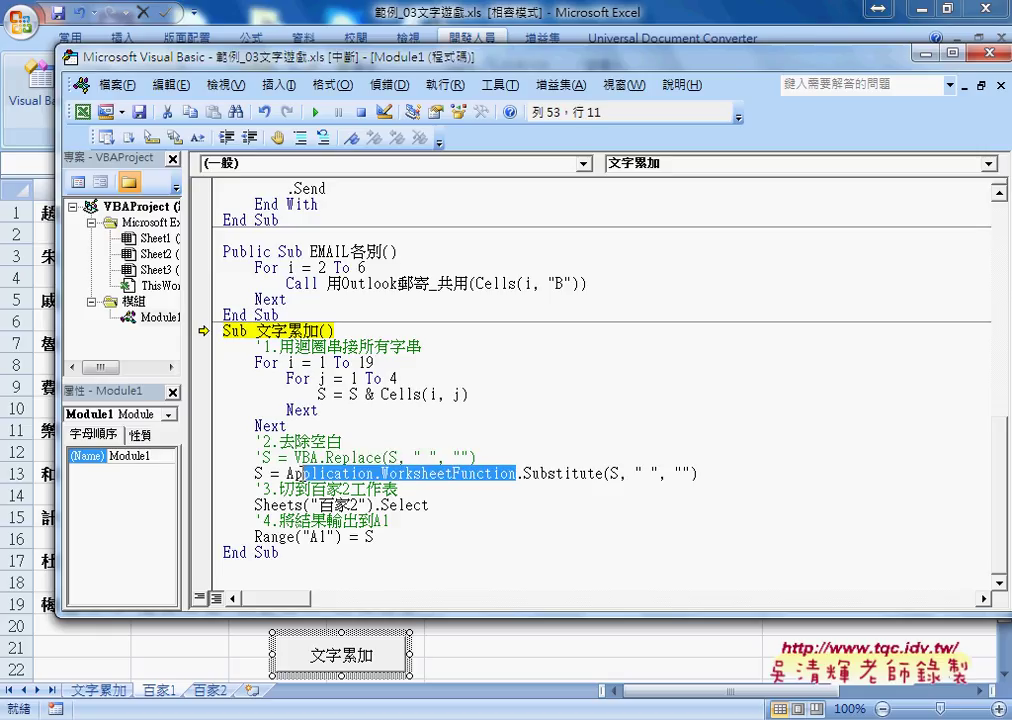
{"action": "left_click", "coordinate": [392, 521]}
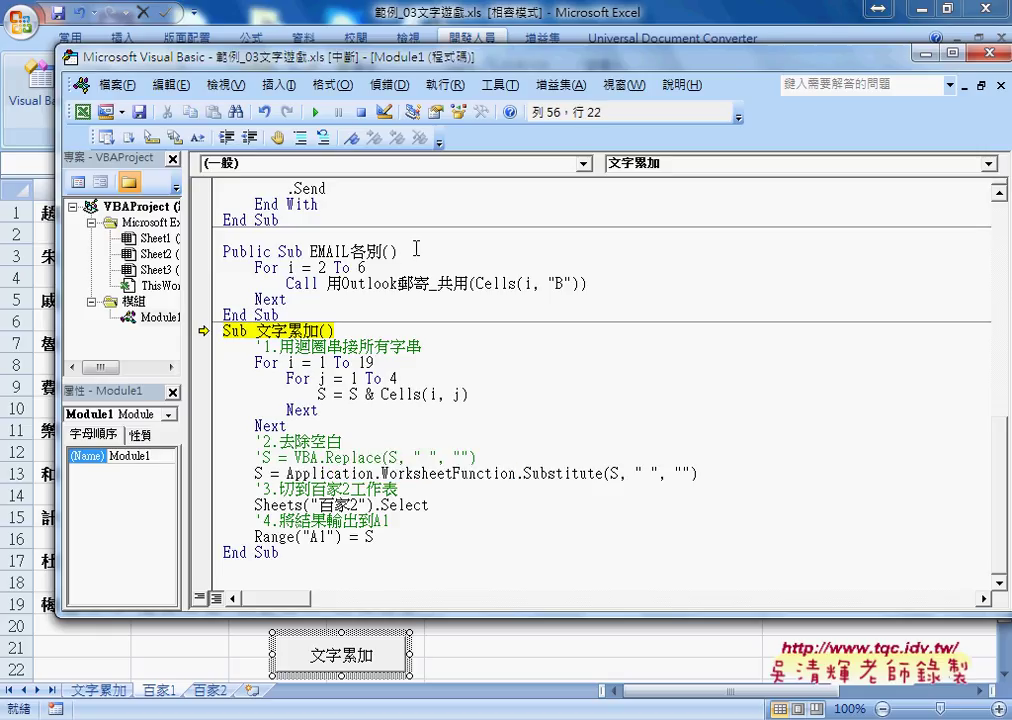
{"action": "left_click", "coordinate": [316, 113]}
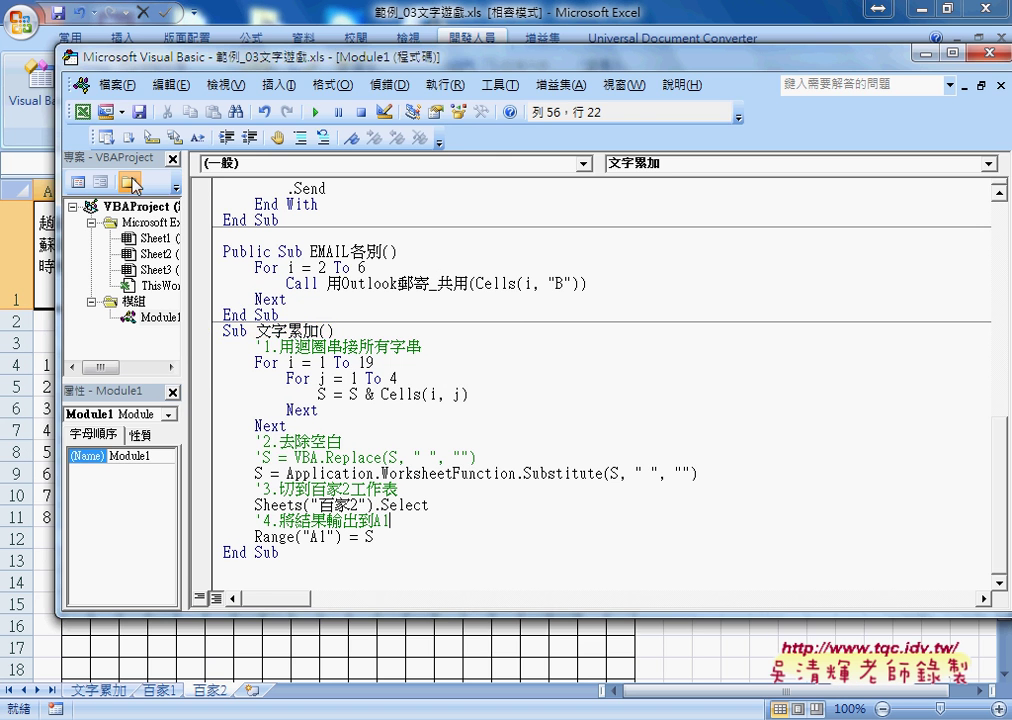
View the space-free surname string in 百家2 cell A1, then switch to the 百家1 sheet.
{"action": "left_click_drag", "start_coordinate": [231, 60], "coordinate": [631, 97]}
{"action": "left_click", "coordinate": [258, 248]}
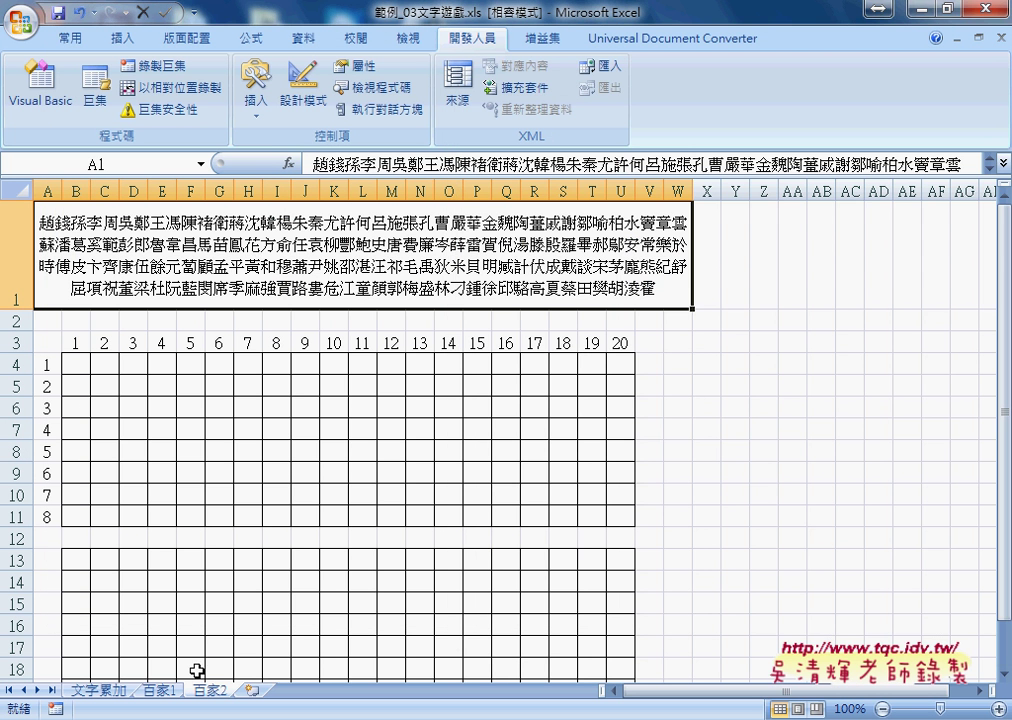
{"action": "left_click", "coordinate": [159, 690]}
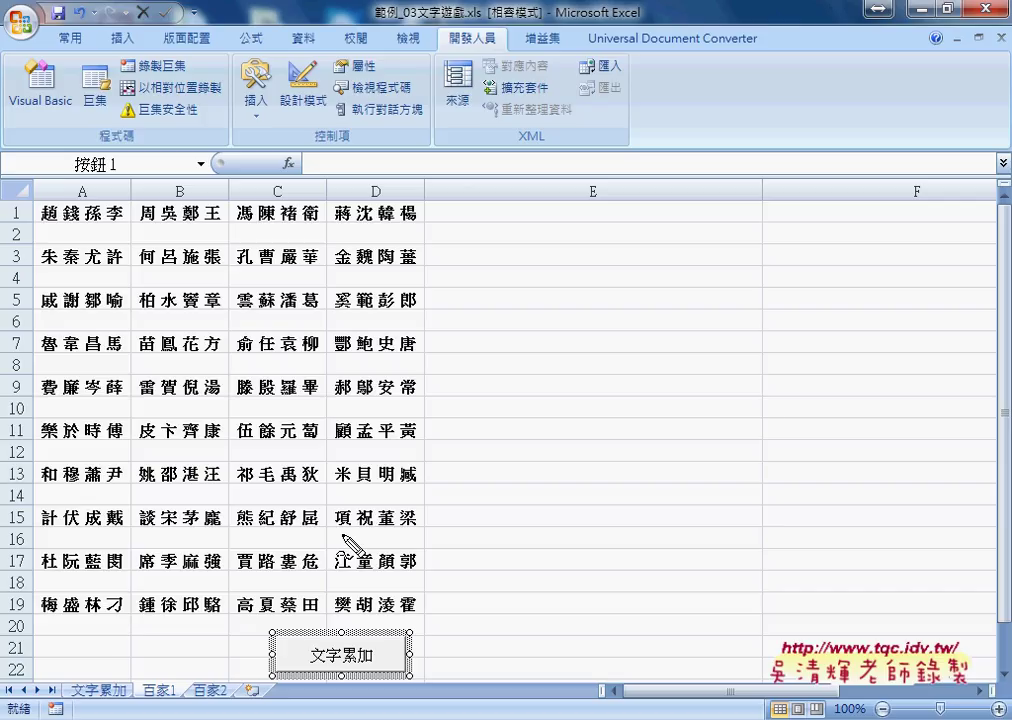
{"action": "left_click_drag", "start_coordinate": [20, 229], "coordinate": [20, 278]}
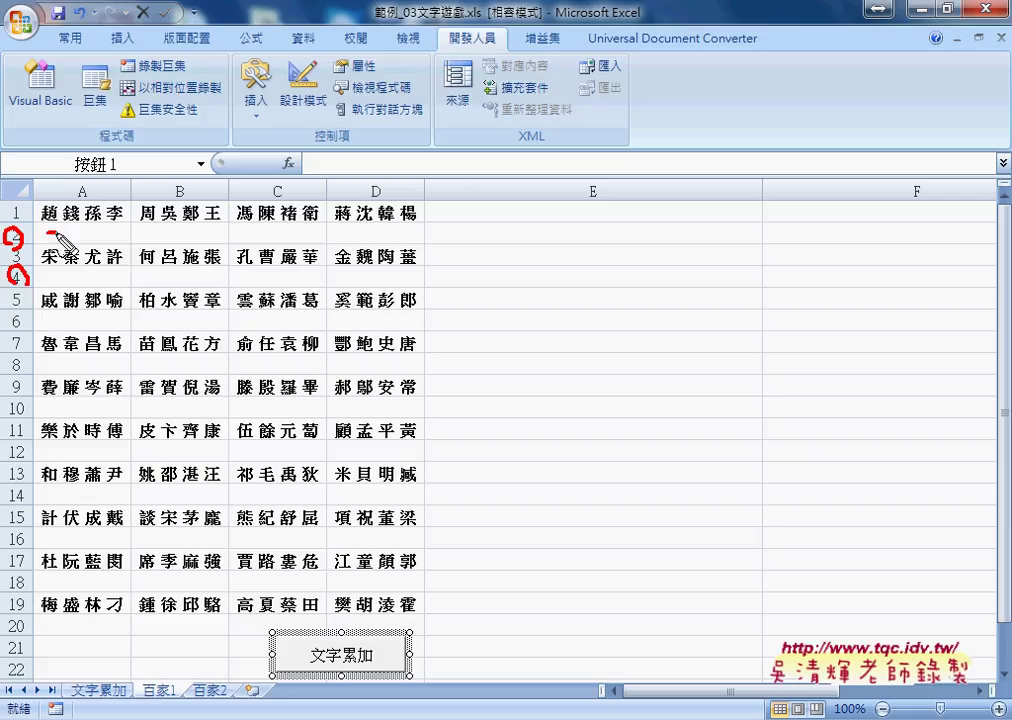
{"action": "left_click_drag", "start_coordinate": [45, 233], "coordinate": [57, 232]}
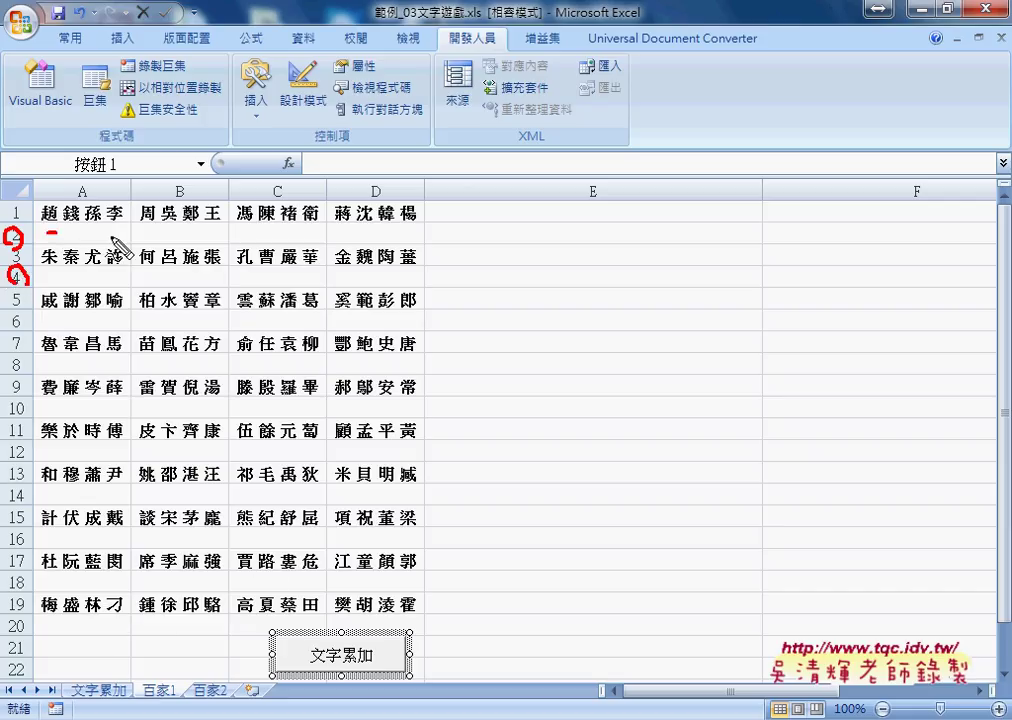
{"action": "mouse_move", "coordinate": [355, 228]}
{"action": "left_mouse_down"}
{"action": "mouse_move", "coordinate": [342, 242]}
{"action": "mouse_move", "coordinate": [360, 247]}
{"action": "mouse_move", "coordinate": [357, 291]}
{"action": "mouse_move", "coordinate": [340, 291]}
{"action": "mouse_move", "coordinate": [349, 331]}
{"action": "mouse_move", "coordinate": [360, 331]}
{"action": "mouse_move", "coordinate": [368, 372]}
{"action": "mouse_move", "coordinate": [353, 373]}
{"action": "mouse_move", "coordinate": [370, 414]}
{"action": "left_mouse_up"}
{"action": "mouse_move", "coordinate": [367, 396]}
{"action": "left_mouse_down"}
{"action": "mouse_move", "coordinate": [352, 413]}
{"action": "mouse_move", "coordinate": [372, 463]}
{"action": "left_mouse_up"}
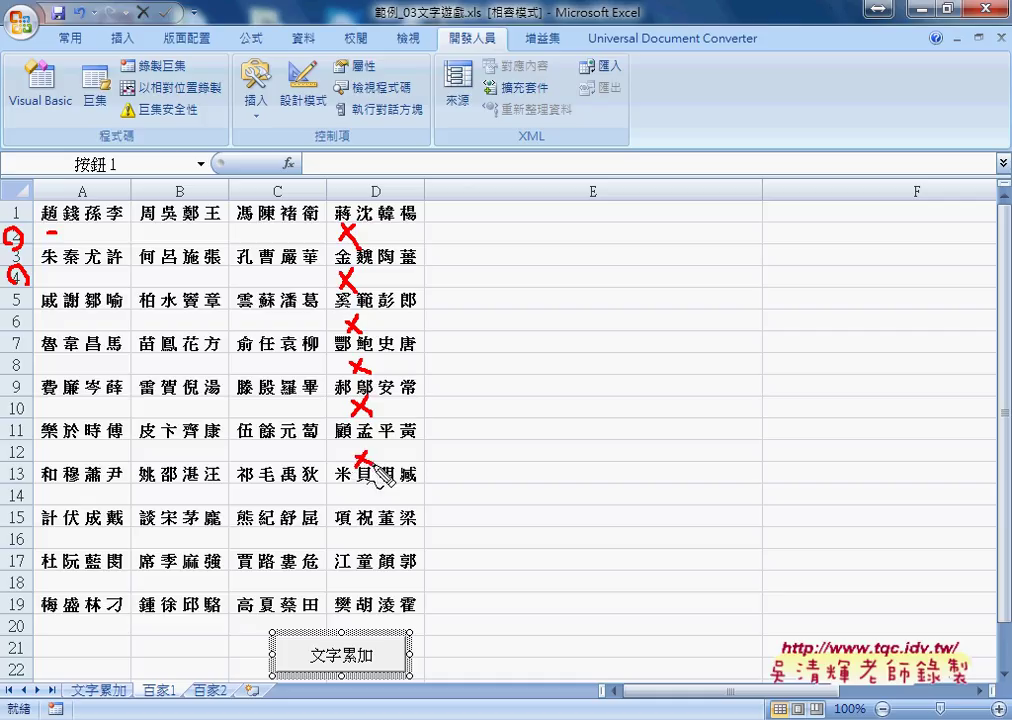
{"action": "key", "text": "Escape"}
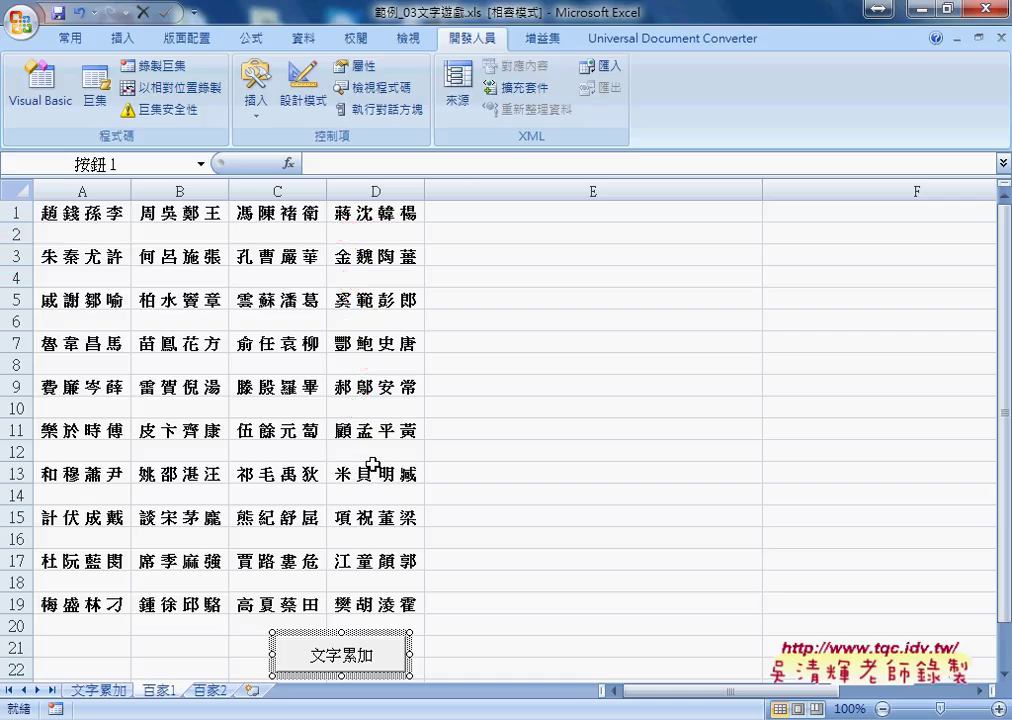
{"action": "left_click", "coordinate": [11, 582]}
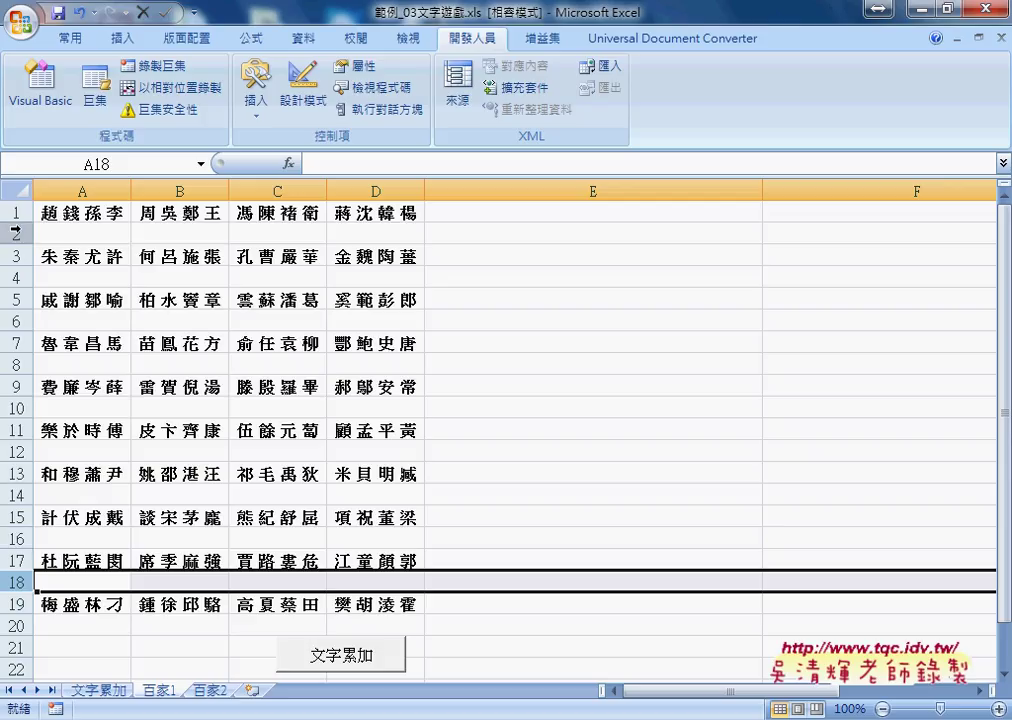